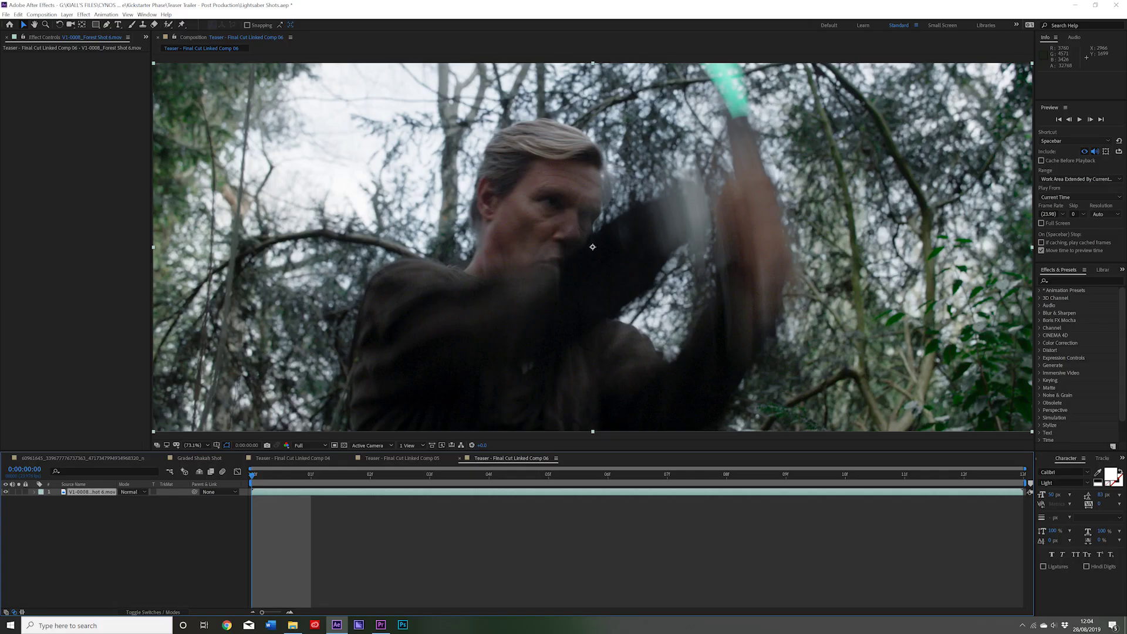
# Create a black solid layer named "Saber" above the forest footage.
pyautogui.hotkey('ctrl', 'y')
pyautogui.write('Saber')
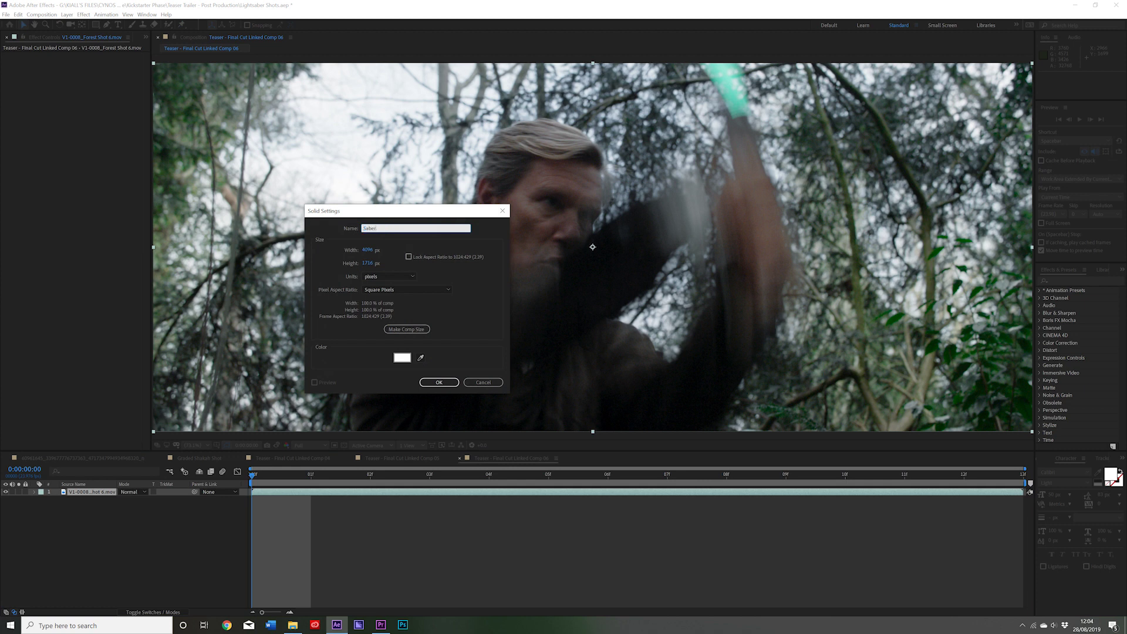
pyautogui.click(402, 358)
pyautogui.click(341, 360)
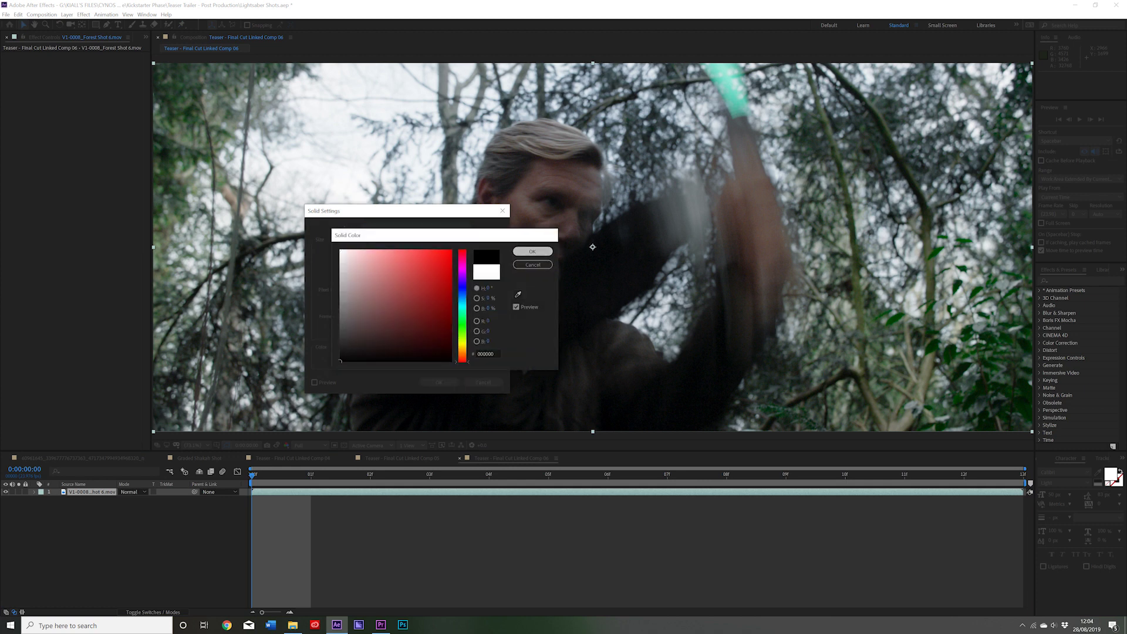
pyautogui.click(533, 252)
pyautogui.click(439, 382)
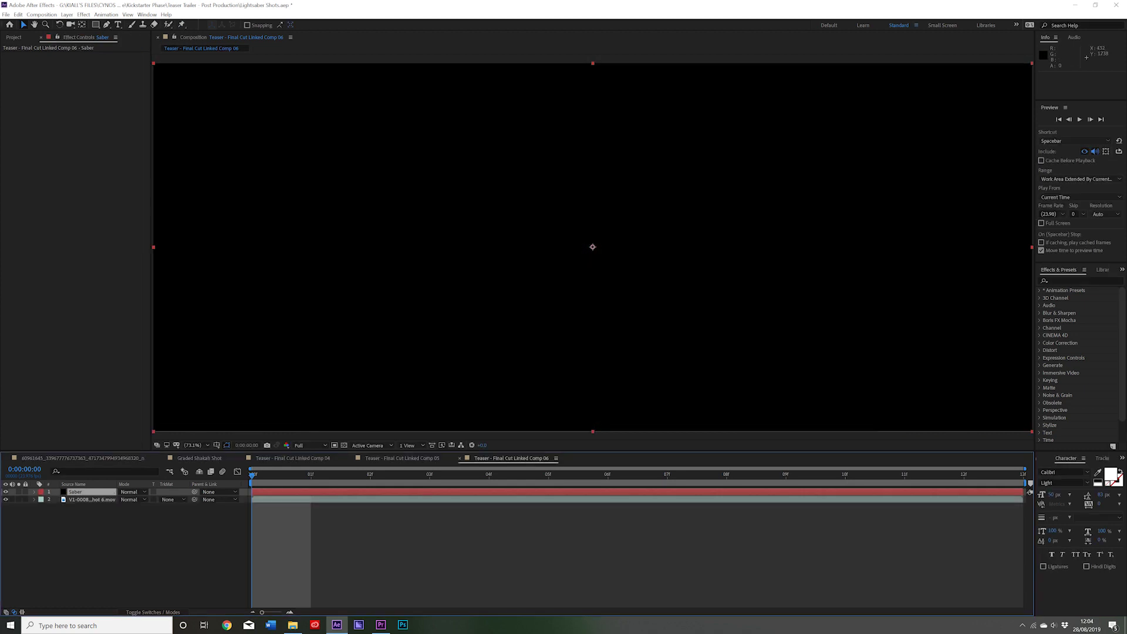
# Hide the Saber layer and draw a closed Pen tool mask on it around the green blade in the first frame.
pyautogui.click(6, 492)
pyautogui.click(106, 24)
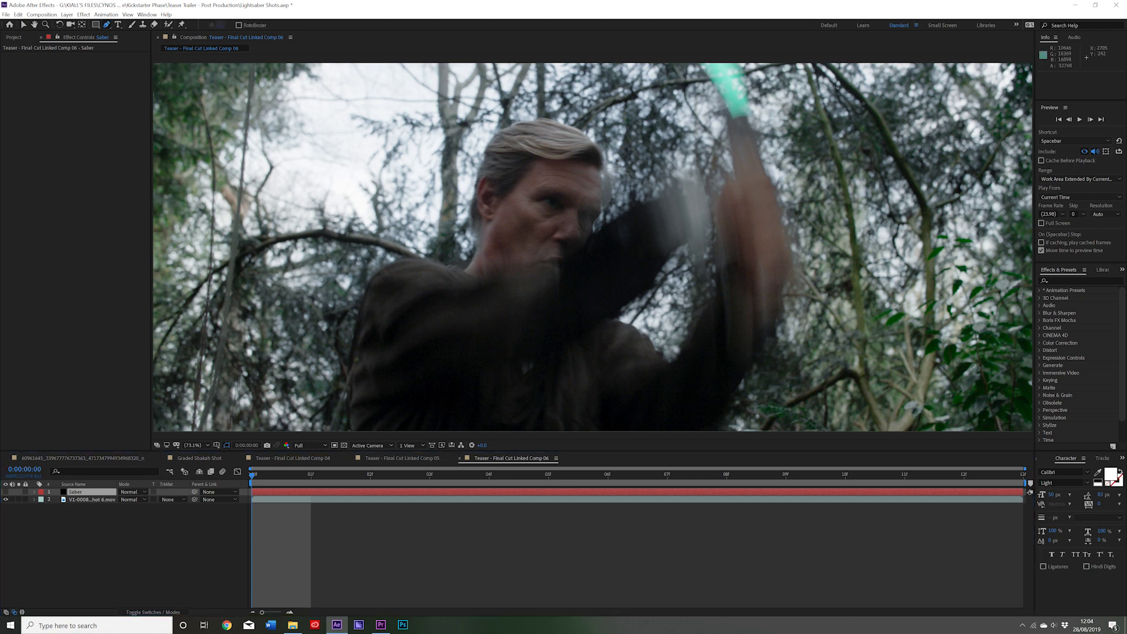
pyautogui.click(731, 113)
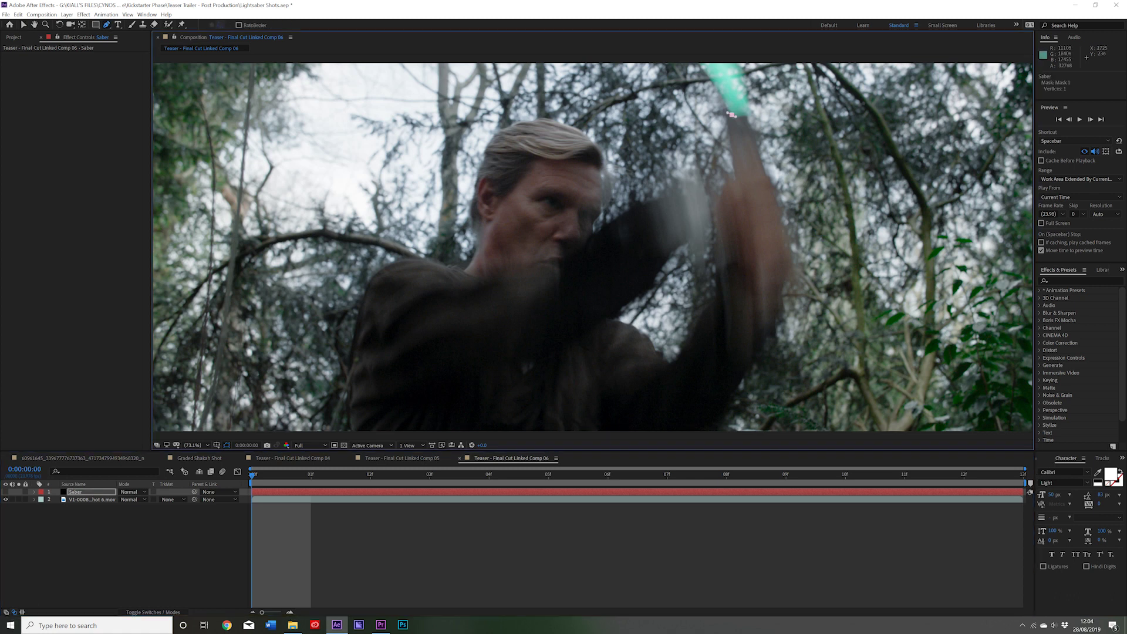
pyautogui.click(739, 115)
pyautogui.click(747, 110)
pyautogui.click(740, 69)
pyautogui.click(729, 57)
pyautogui.click(697, 56)
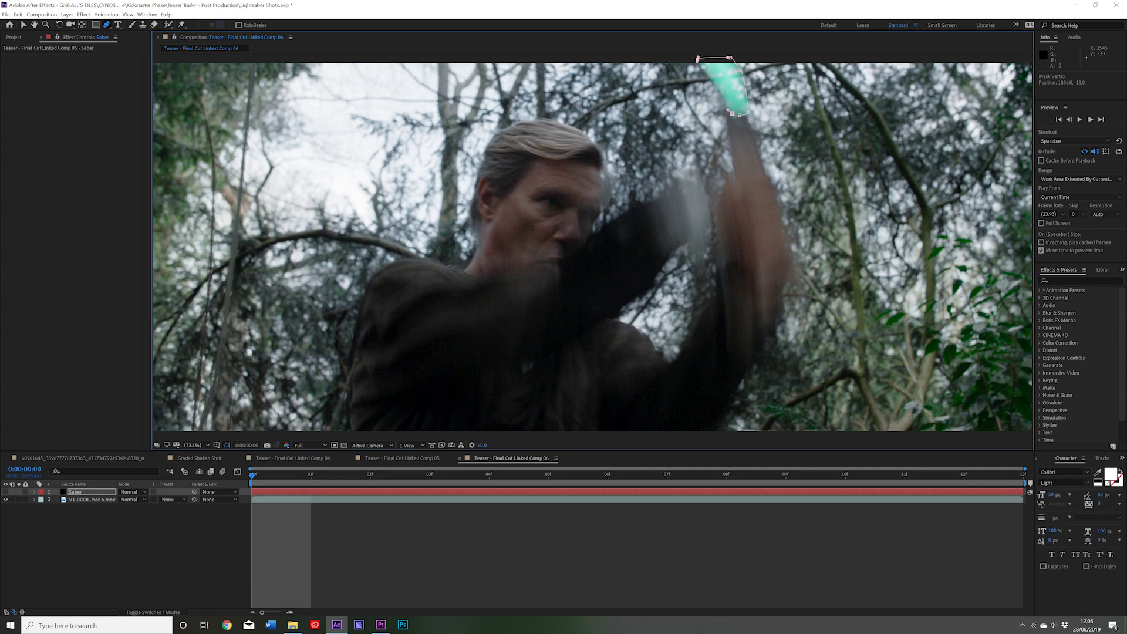
pyautogui.click(709, 77)
# Enable Mask Path keyframing for the Saber layer's Mask 1 at the first frame.
pyautogui.click(85, 403)
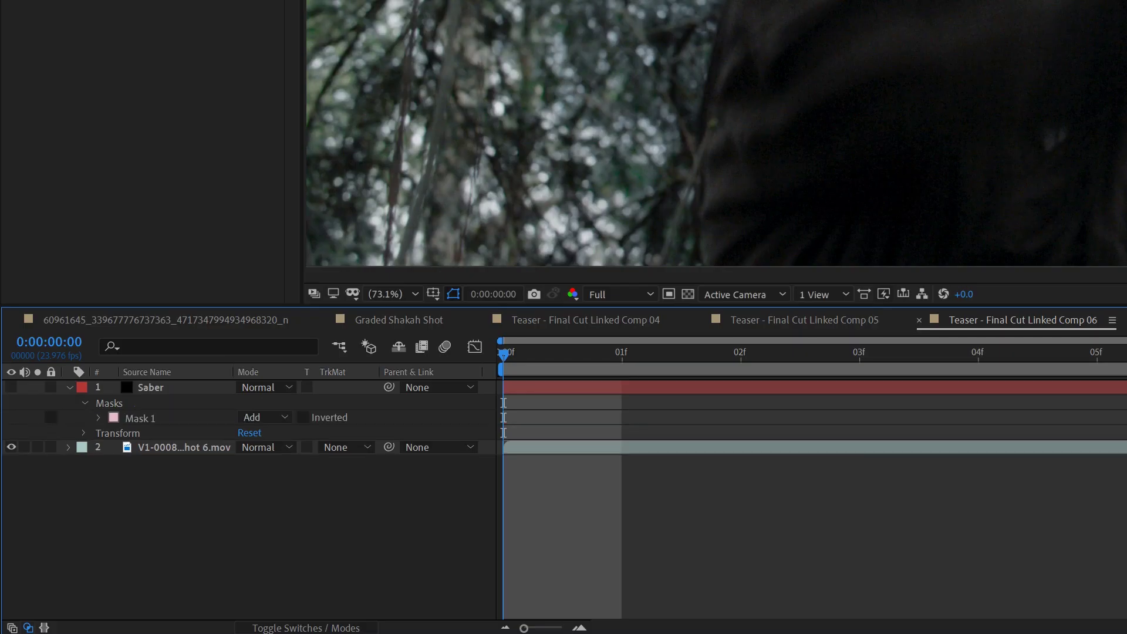
pyautogui.click(99, 418)
pyautogui.click(128, 433)
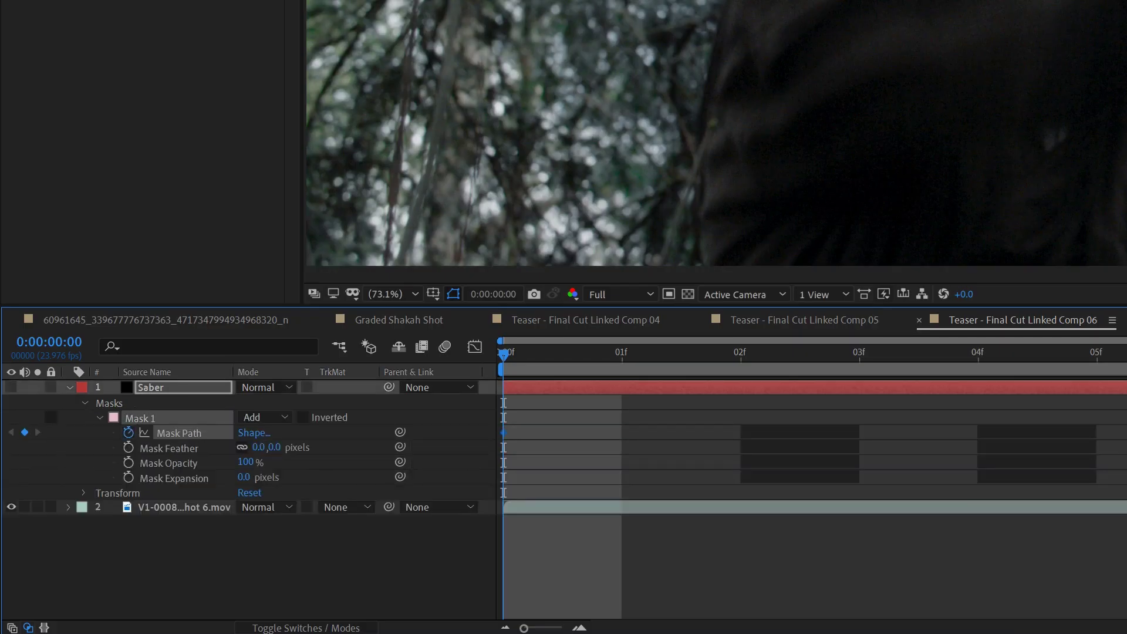
# Reshape Mask 1 at frame 1 to follow the blade from the hilt up past the frame's upper edge.
pyautogui.moveTo(790, 259); pyautogui.dragTo(790, 278)
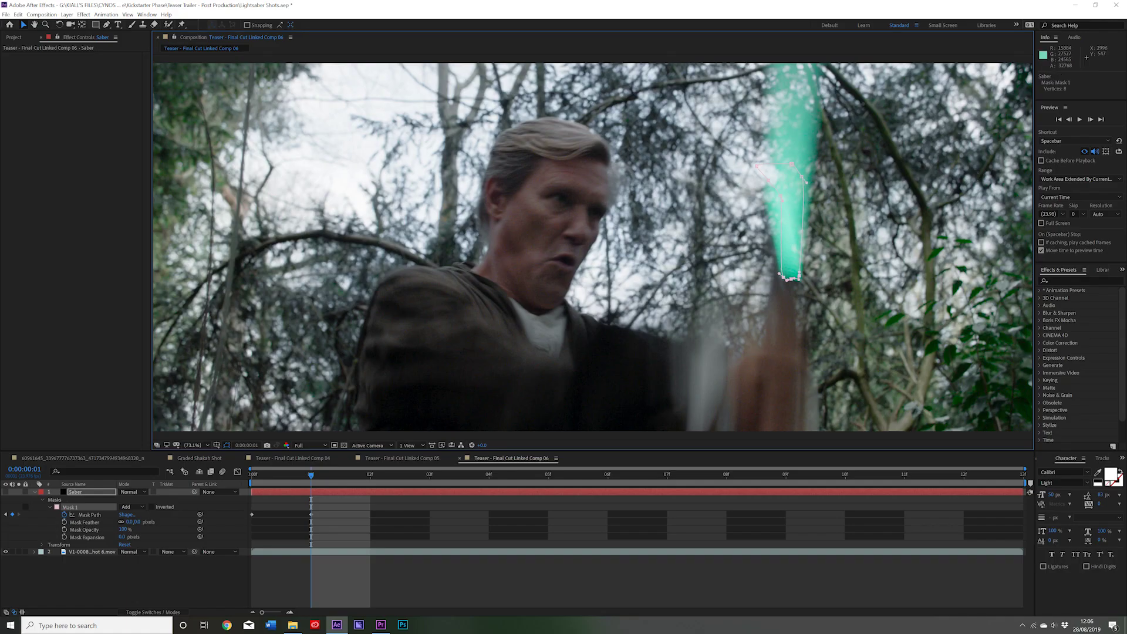
pyautogui.moveTo(816, 57); pyautogui.dragTo(773, 55)
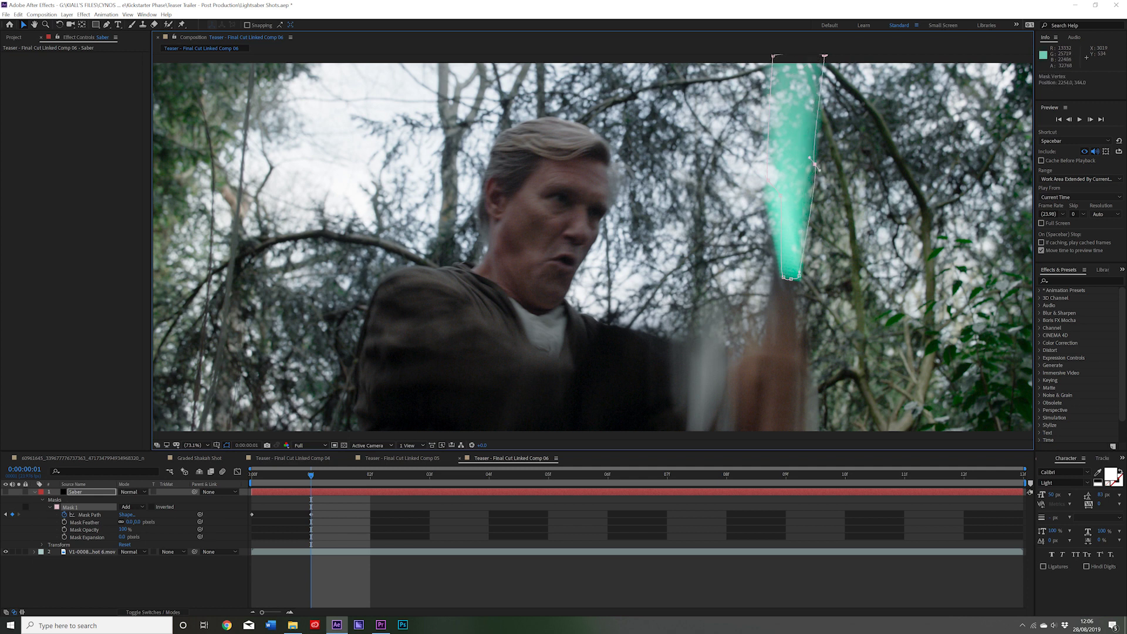
pyautogui.moveTo(808, 170); pyautogui.dragTo(812, 163)
pyautogui.moveTo(781, 197); pyautogui.dragTo(766, 201)
pyautogui.moveTo(768, 180); pyautogui.dragTo(768, 126)
pyautogui.click(765, 201)
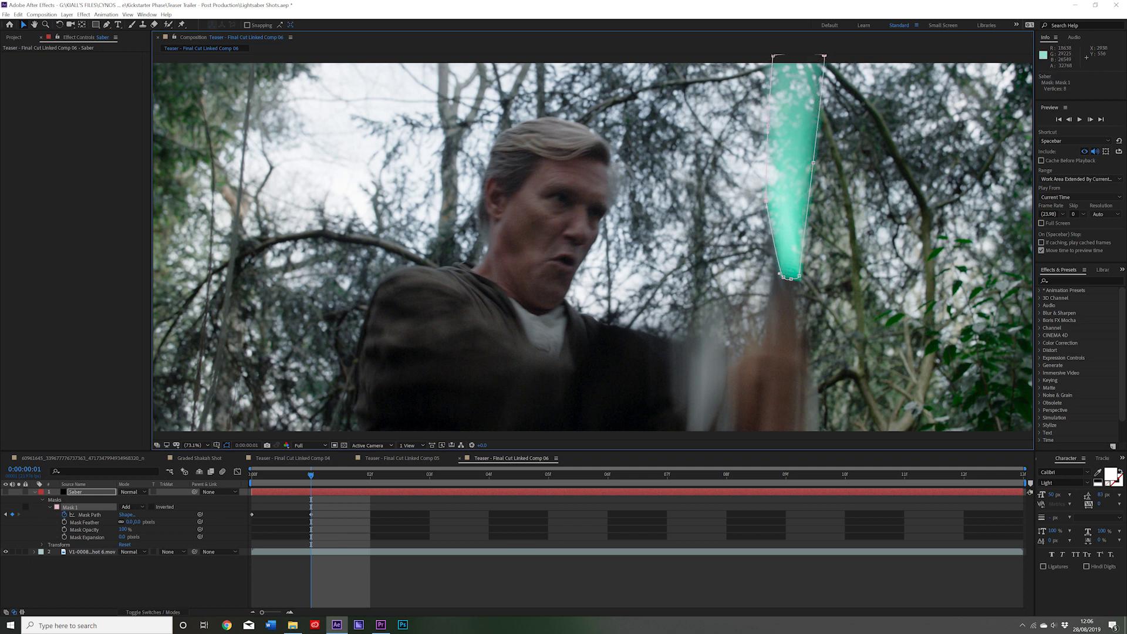
# Fit Mask 1 to the tilted blade at frame 2, deleting one surplus vertex from the mask.
pyautogui.moveTo(792, 278); pyautogui.dragTo(814, 423)
pyautogui.click(1090, 120)
pyautogui.moveTo(814, 162); pyautogui.dragTo(895, 220)
pyautogui.moveTo(824, 55); pyautogui.dragTo(954, 56)
pyautogui.moveTo(773, 55); pyautogui.dragTo(879, 57)
pyautogui.moveTo(768, 126); pyautogui.dragTo(857, 144)
pyautogui.moveTo(766, 201); pyautogui.dragTo(790, 358)
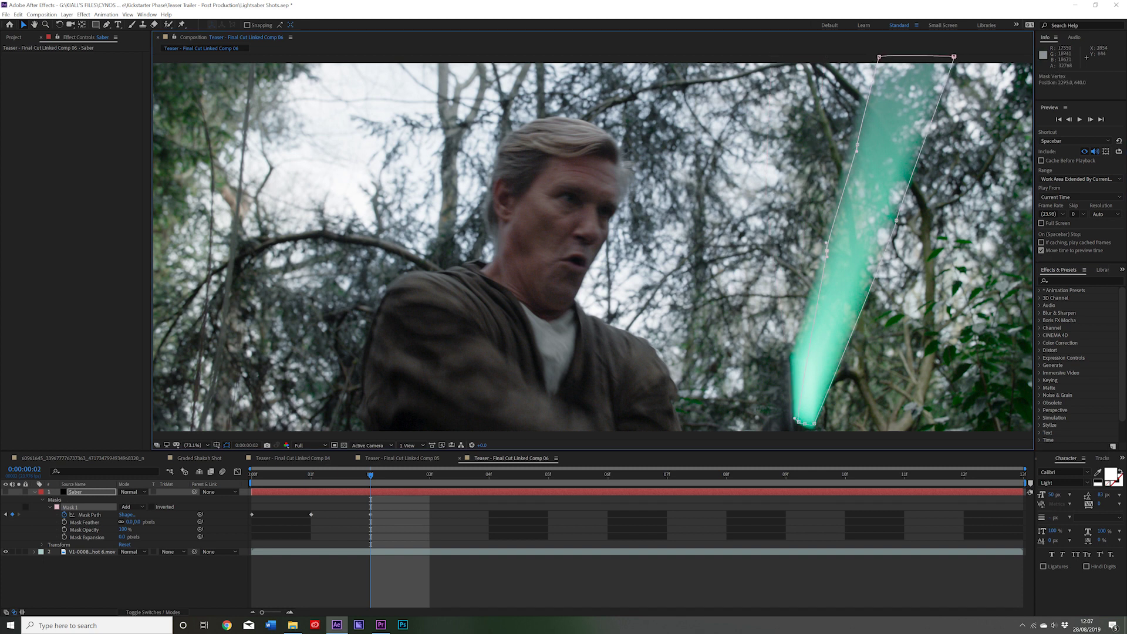
pyautogui.press('Delete')
pyautogui.moveTo(857, 144); pyautogui.dragTo(850, 144)
pyautogui.moveTo(804, 423); pyautogui.dragTo(794, 419)
# Fit Mask 1 to the blade at frame 3, extending both ends of the mask beyond the image edges.
pyautogui.click(1090, 119)
pyautogui.scroll(-1, 822, 223)
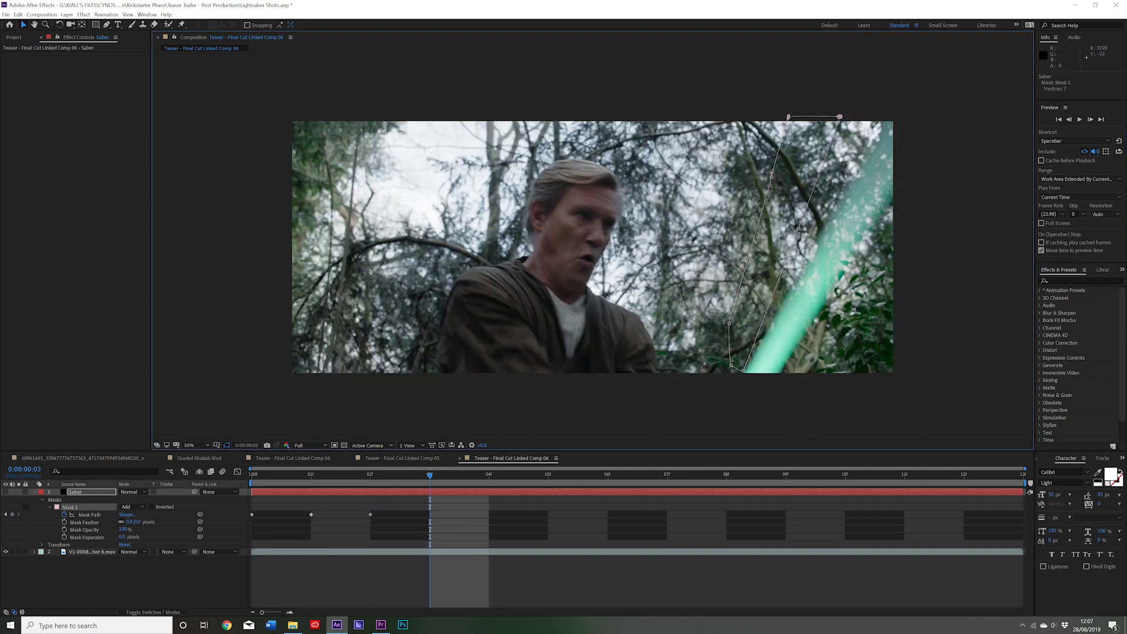
pyautogui.moveTo(840, 116); pyautogui.dragTo(938, 115)
pyautogui.moveTo(788, 117); pyautogui.dragTo(886, 115)
pyautogui.moveTo(773, 177); pyautogui.dragTo(818, 213)
pyautogui.moveTo(799, 229); pyautogui.dragTo(845, 264)
pyautogui.moveTo(744, 370); pyautogui.dragTo(769, 385)
pyautogui.moveTo(731, 365); pyautogui.dragTo(757, 380)
pyautogui.moveTo(729, 322); pyautogui.dragTo(745, 374)
pyautogui.press('Delete')
# Fit Mask 1 to the lowered blade at frame 4, keeping its ends outside the image.
pyautogui.press('pagedown')
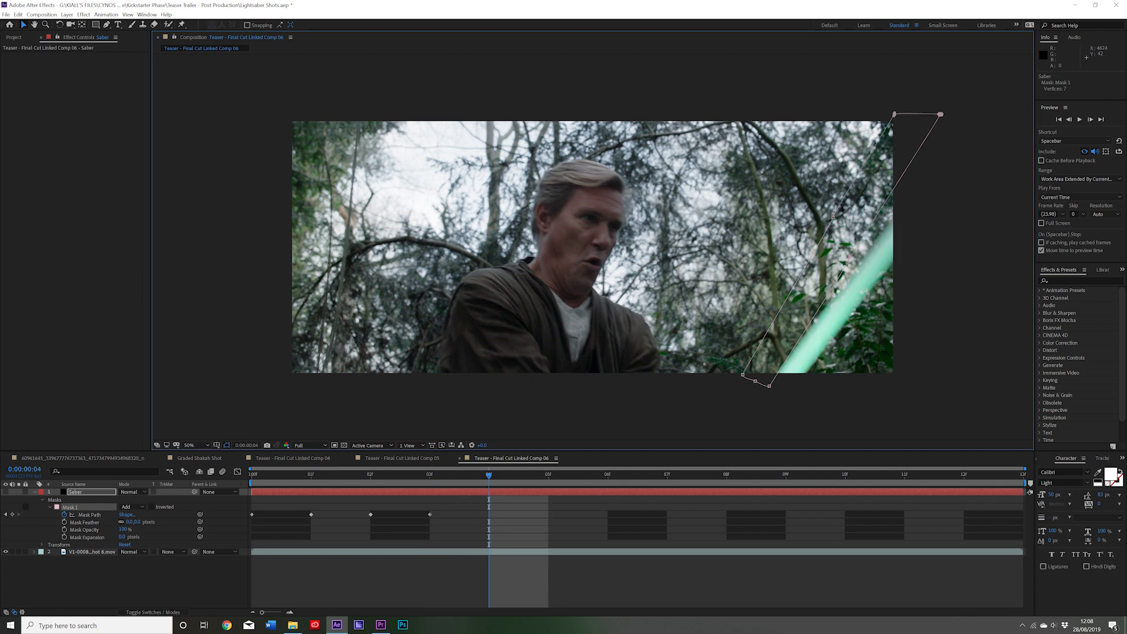
pyautogui.moveTo(939, 114); pyautogui.dragTo(955, 205)
pyautogui.moveTo(896, 114); pyautogui.dragTo(908, 206)
pyautogui.moveTo(770, 385); pyautogui.dragTo(796, 392)
pyautogui.moveTo(489, 474)
pyautogui.mouseDown()
pyautogui.moveTo(252, 475)
pyautogui.moveTo(489, 474)
pyautogui.mouseUp()
pyautogui.hotkey('ctrl', 'z')
pyautogui.moveTo(845, 264); pyautogui.dragTo(863, 299)
pyautogui.moveTo(818, 213); pyautogui.dragTo(842, 288)
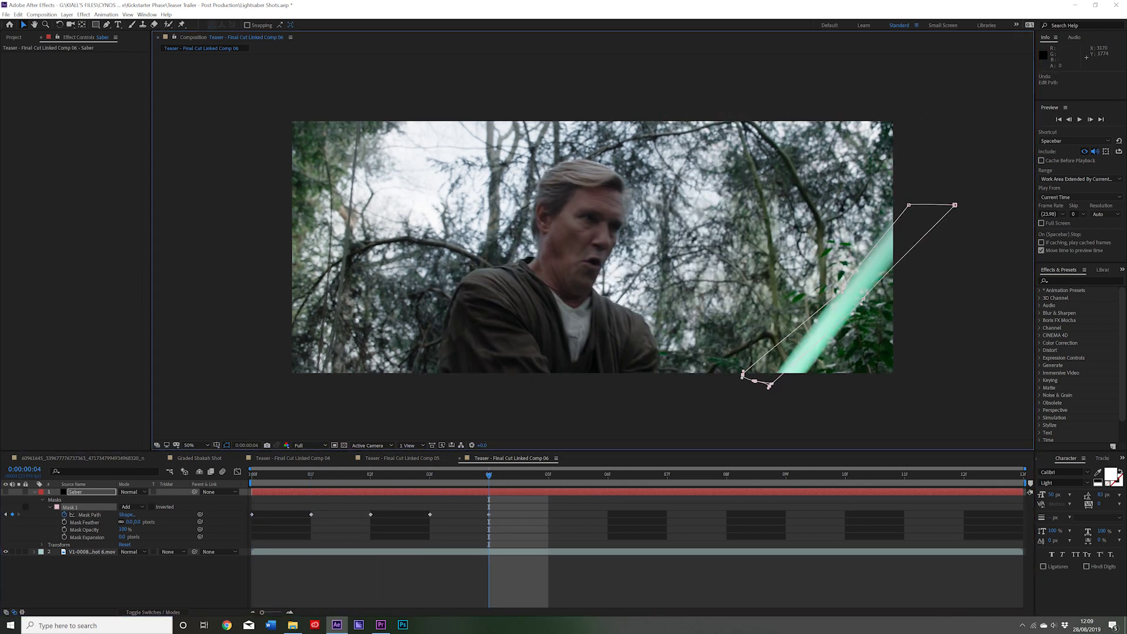
pyautogui.moveTo(770, 385); pyautogui.dragTo(795, 383)
pyautogui.moveTo(955, 205)
pyautogui.mouseDown()
pyautogui.moveTo(915, 212)
pyautogui.moveTo(940, 213)
pyautogui.mouseUp()
# Move and refine Mask 1 at frame 5 so it hugs the blade.
pyautogui.press('pagedown')
pyautogui.doubleClick(857, 308)
pyautogui.press('Return')
pyautogui.moveTo(806, 385); pyautogui.dragTo(802, 382)
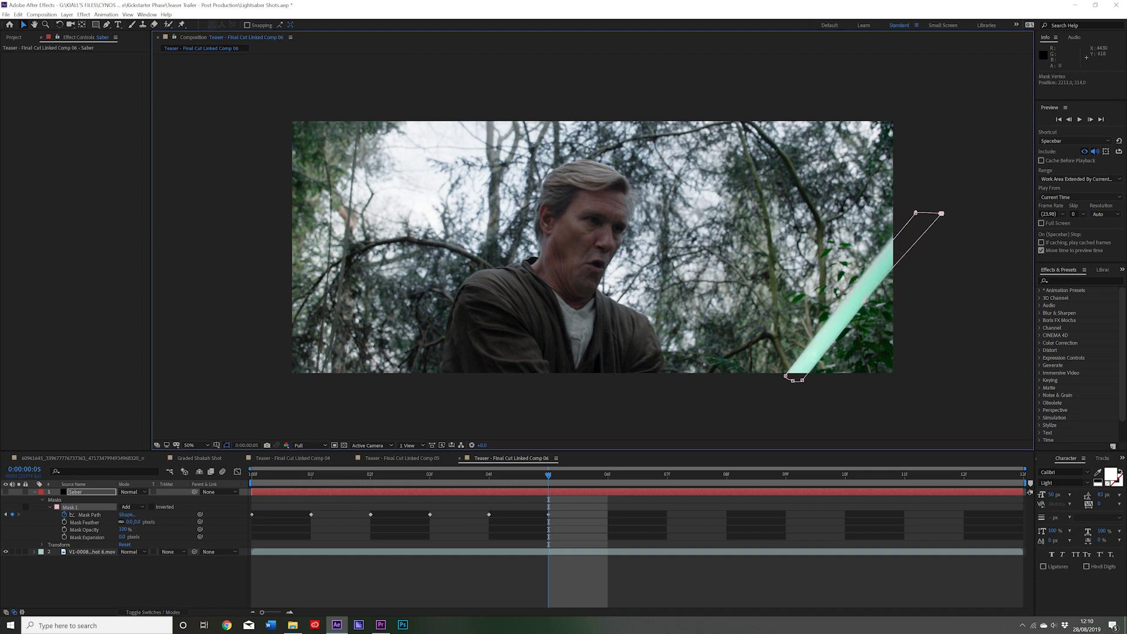
# Reshape Mask 1 at frame 8 to match the blade's steeper angle.
pyautogui.moveTo(548, 474); pyautogui.dragTo(727, 474)
pyautogui.moveTo(796, 384); pyautogui.dragTo(768, 382)
pyautogui.moveTo(863, 304); pyautogui.dragTo(847, 288)
pyautogui.moveTo(940, 213); pyautogui.dragTo(925, 136)
pyautogui.scroll(1, 822, 264)
pyautogui.scroll(-1, 822, 264)
pyautogui.hotkey('shift', '/')
pyautogui.moveTo(880, 264); pyautogui.dragTo(699, 250)
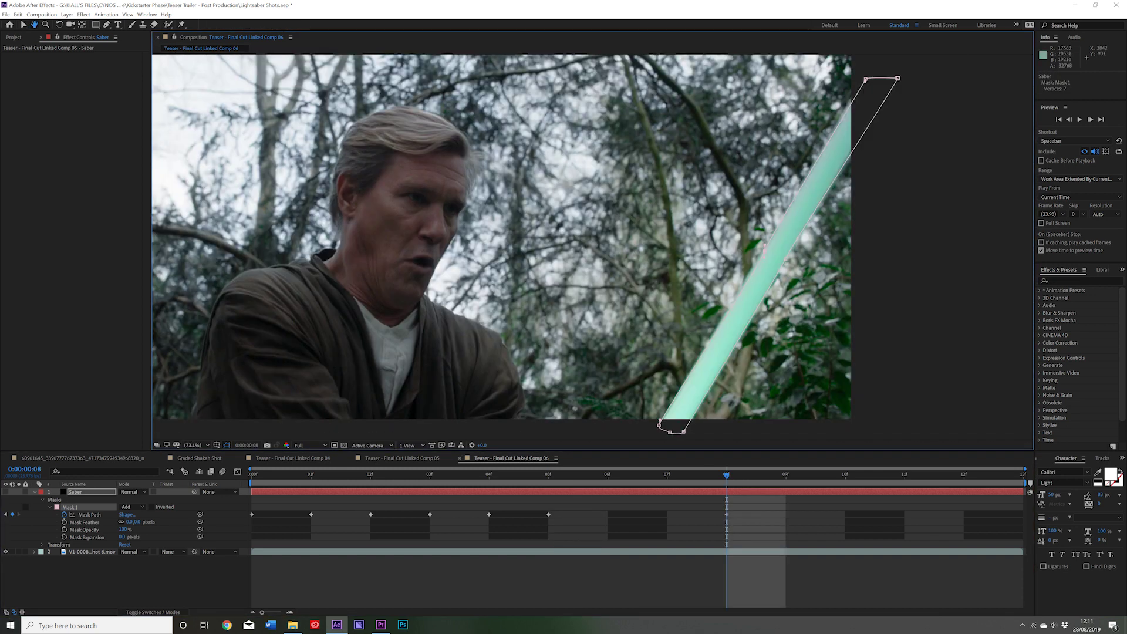
# Adjust the mask around the blade at frame 7 and return to frame 8.
pyautogui.click(667, 474)
pyautogui.moveTo(870, 115); pyautogui.dragTo(906, 112)
pyautogui.click(726, 474)
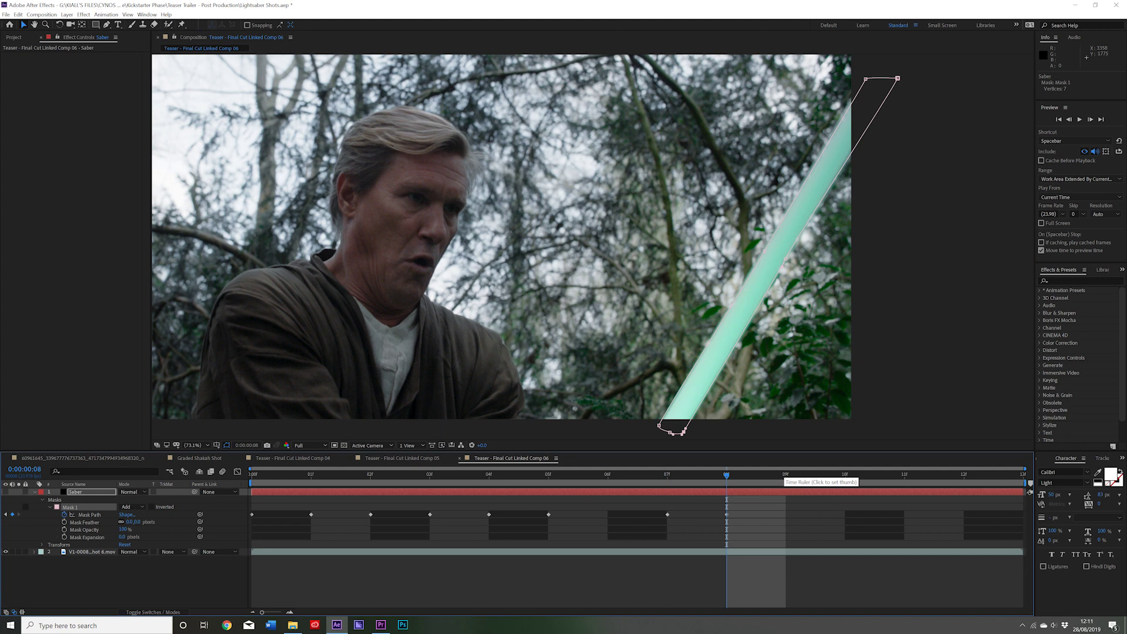
# Align Mask 1 with the blade at frame 12, and correct its upper vertices at frame 10.
pyautogui.click(964, 475)
pyautogui.moveTo(645, 417)
pyautogui.mouseDown()
pyautogui.moveTo(714, 440)
pyautogui.moveTo(653, 424)
pyautogui.mouseUp()
pyautogui.moveTo(772, 400); pyautogui.dragTo(772, 408)
pyautogui.moveTo(865, 86); pyautogui.dragTo(863, 85)
pyautogui.moveTo(964, 474); pyautogui.dragTo(845, 474)
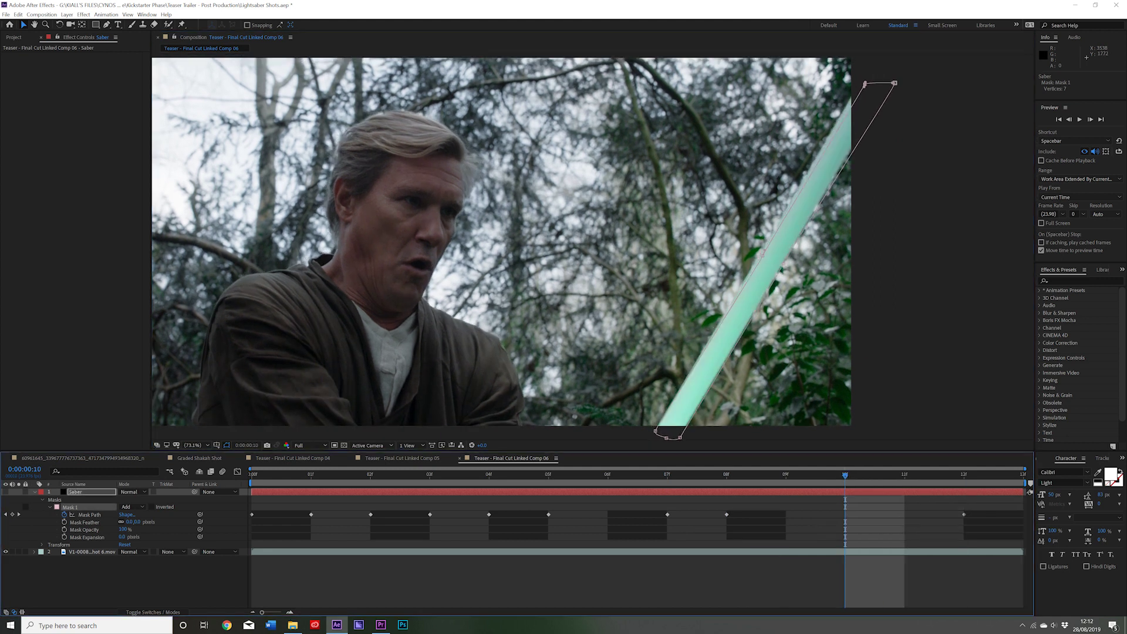
pyautogui.moveTo(865, 84); pyautogui.dragTo(892, 78)
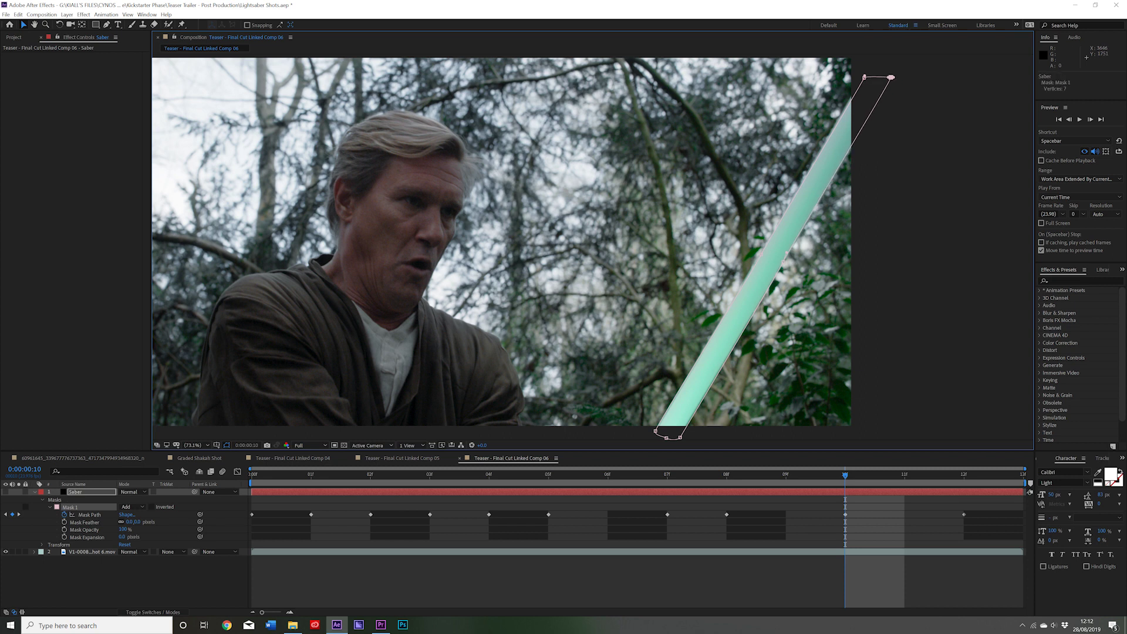
# Fine-tune the upper and lower vertices of Mask 1 to the blade at frame 9.
pyautogui.click(786, 474)
pyautogui.moveTo(762, 256); pyautogui.dragTo(785, 260)
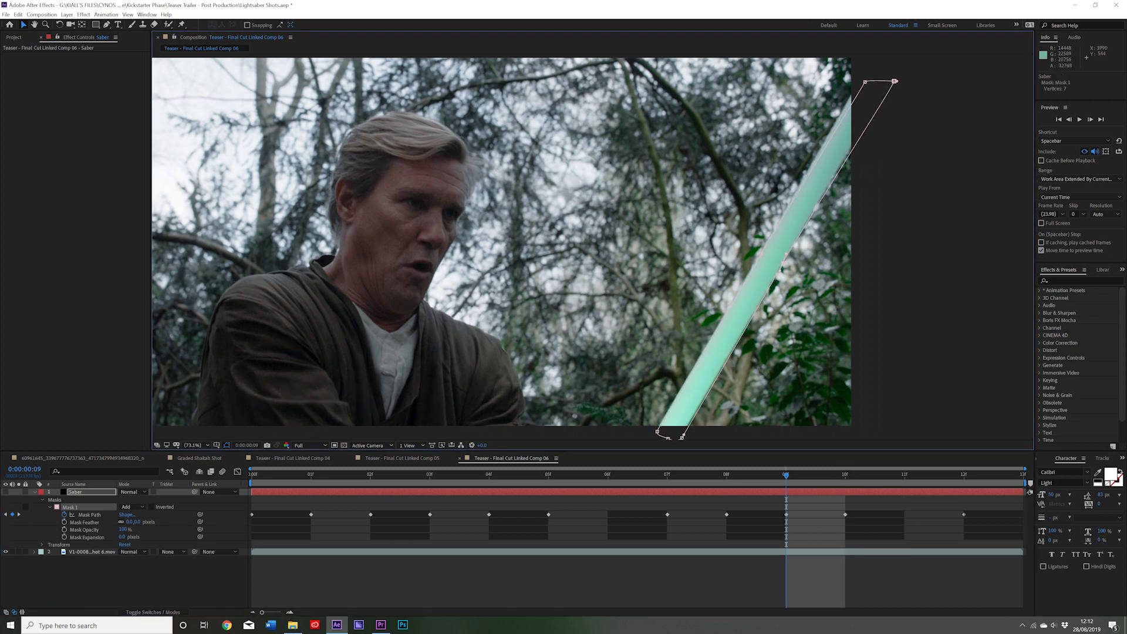
pyautogui.moveTo(864, 81); pyautogui.dragTo(891, 78)
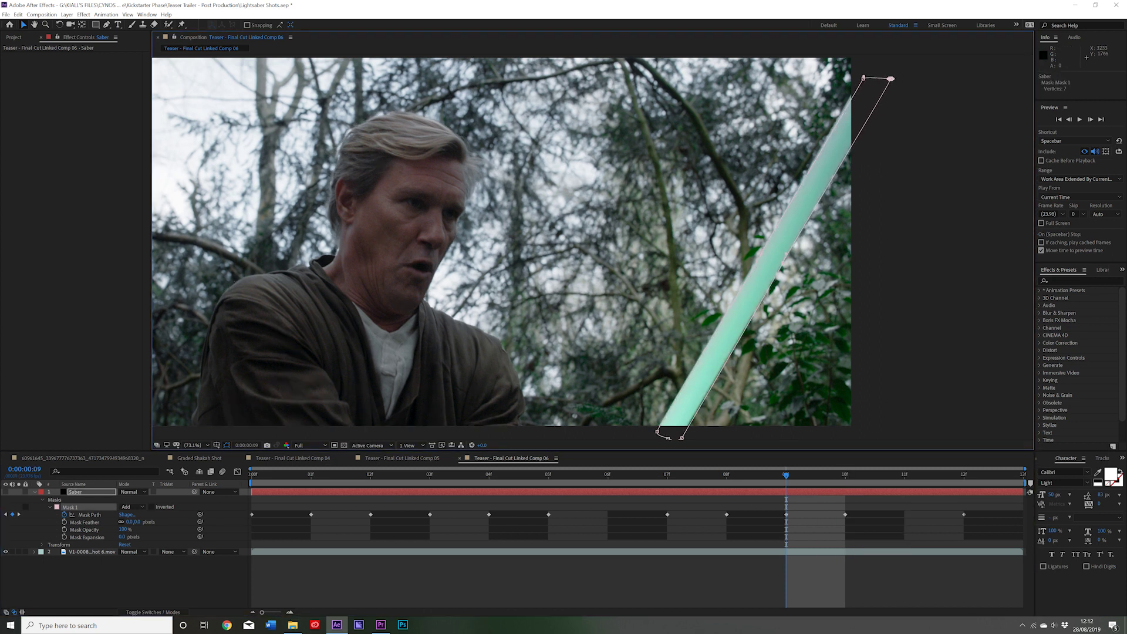
pyautogui.moveTo(682, 438); pyautogui.dragTo(681, 438)
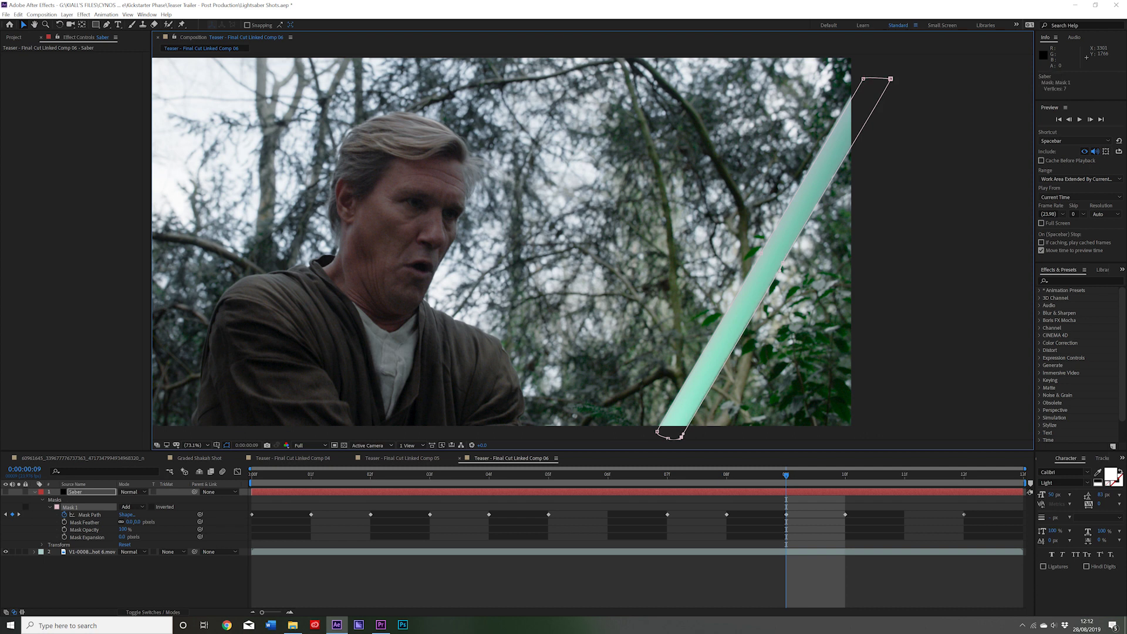
# Return to the first frame and create a white solid layer named "Core".
pyautogui.press('Home')
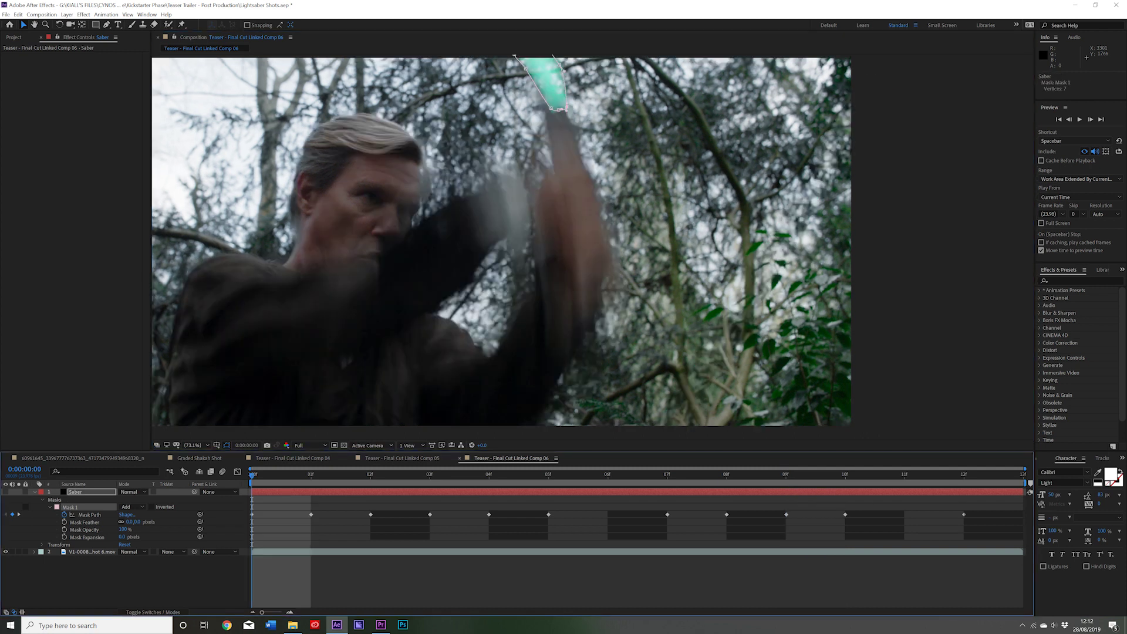
pyautogui.hotkey('ctrl', 'y')
pyautogui.write('Core')
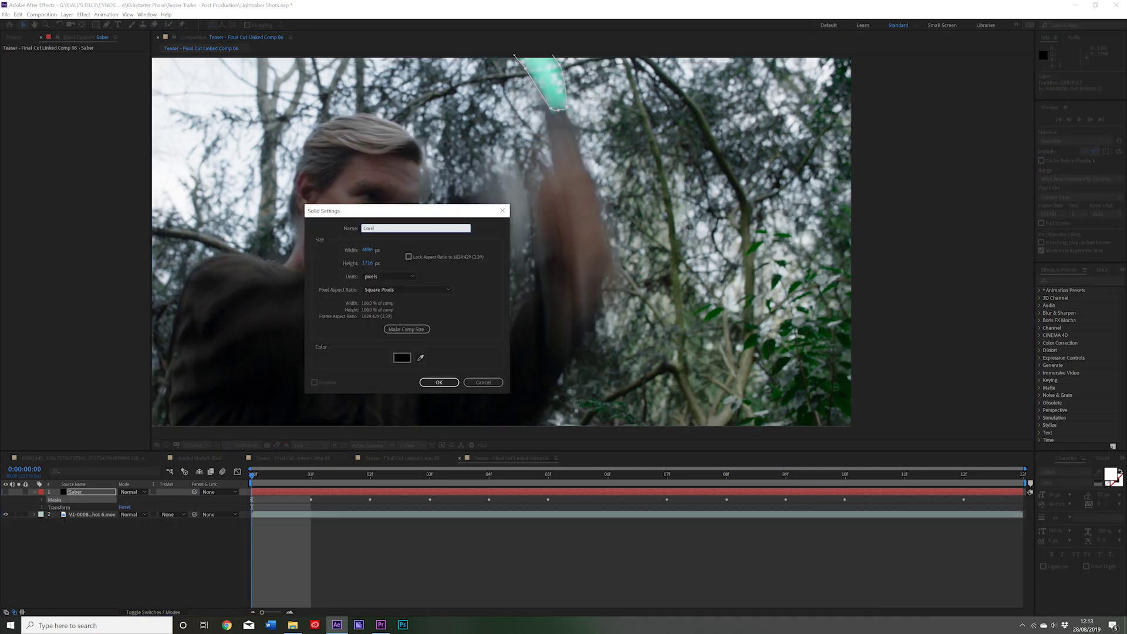
pyautogui.click(402, 358)
pyautogui.moveTo(379, 311); pyautogui.dragTo(338, 246)
pyautogui.press('Return')
pyautogui.press('Return')
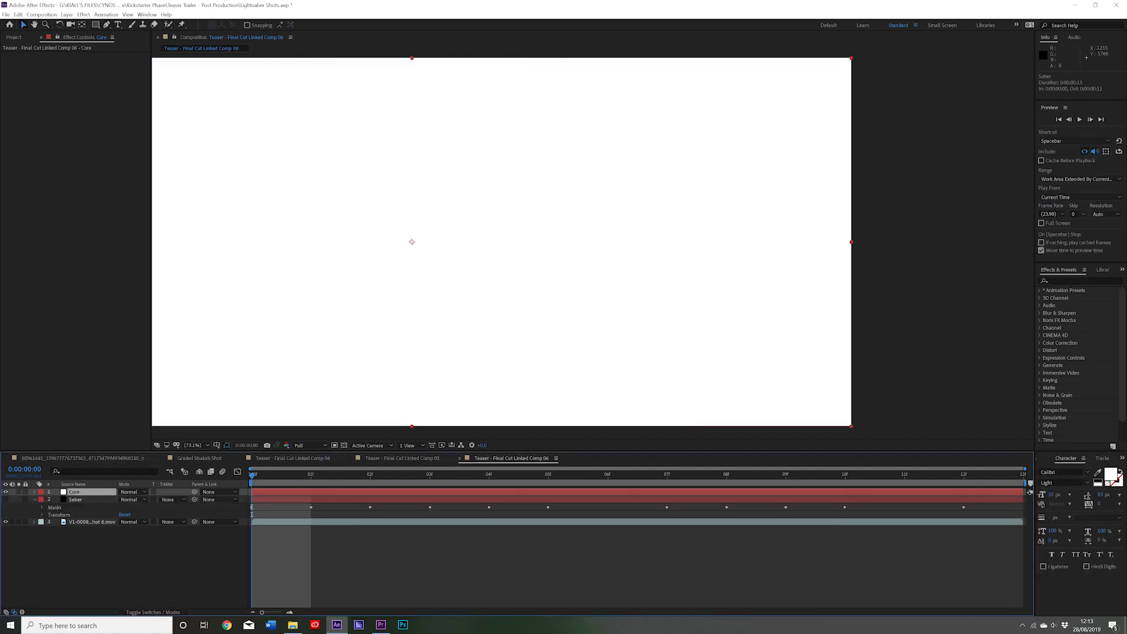
# Paste the Saber layer's animated mask onto the Core layer and place Core beneath Saber in the layer stack.
pyautogui.hotkey('ctrl', 'v')
pyautogui.hotkey('ctrl', '[')
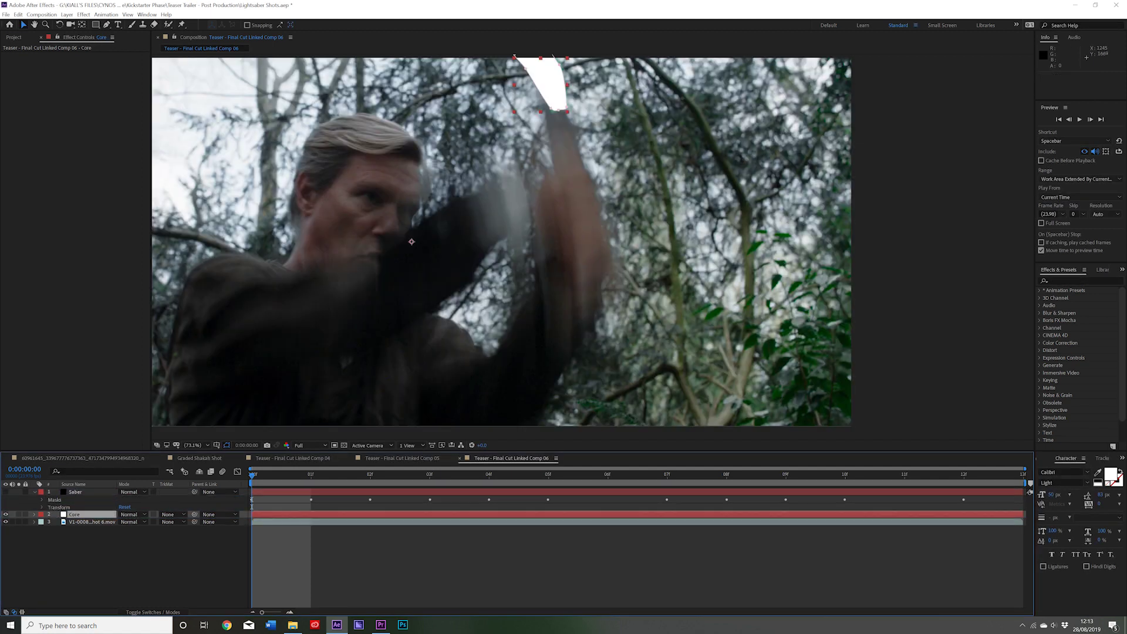
pyautogui.click(35, 492)
# Apply the Video Copilot Saber effect to the Saber layer with the Default preset.
pyautogui.click(75, 492)
pyautogui.click(84, 14)
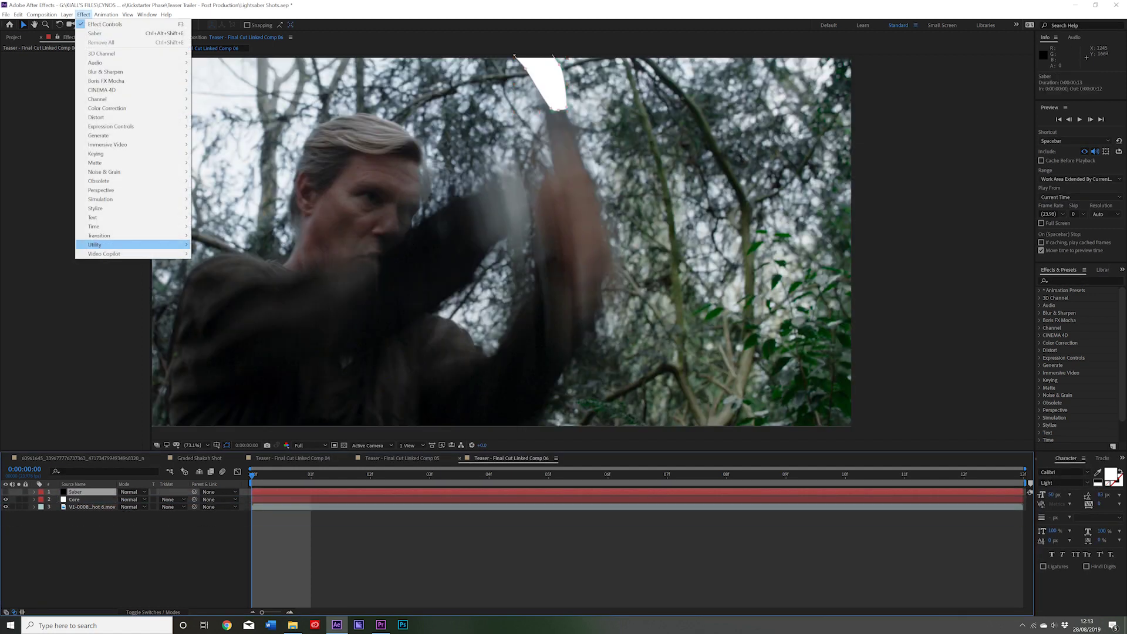
pyautogui.moveTo(104, 253)
pyautogui.click(208, 272)
pyautogui.click(112, 62)
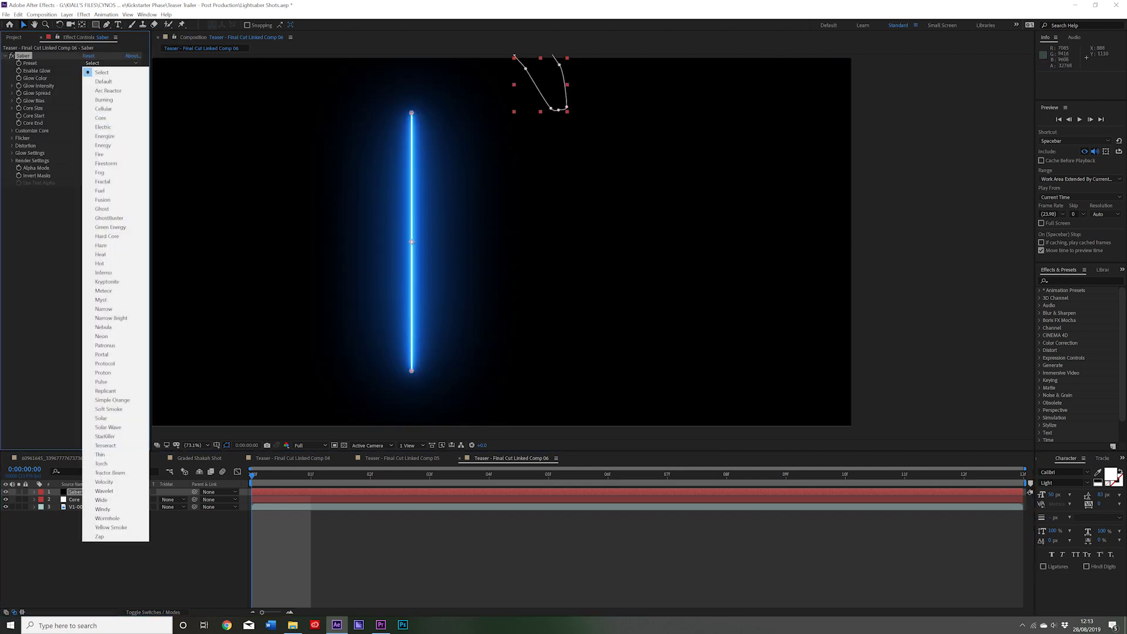
pyautogui.click(103, 82)
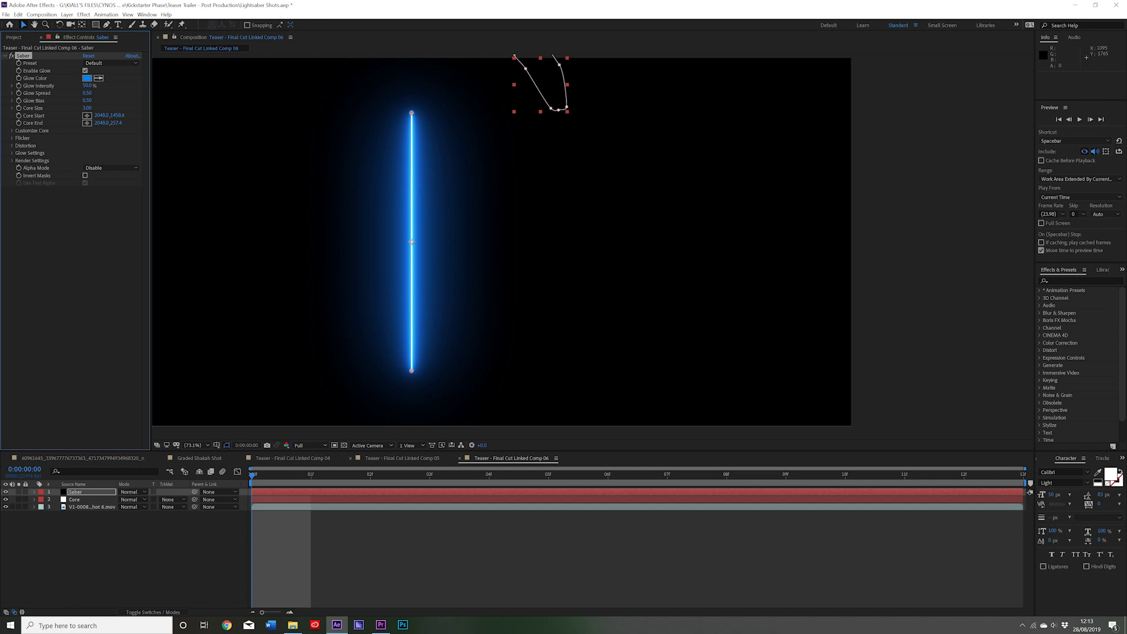
# Copy the Glow Color hex code from the Saber layer in Teaser - Final Cut Linked Comp 05.
pyautogui.click(395, 458)
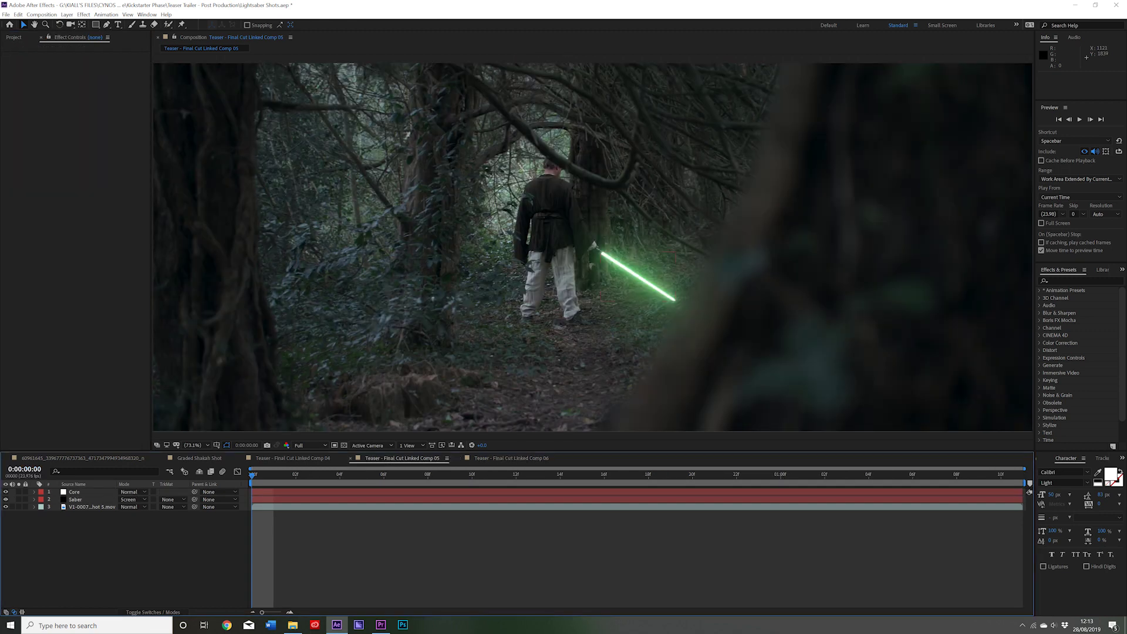
pyautogui.click(76, 499)
pyautogui.click(87, 78)
pyautogui.hotkey('ctrl', 'c')
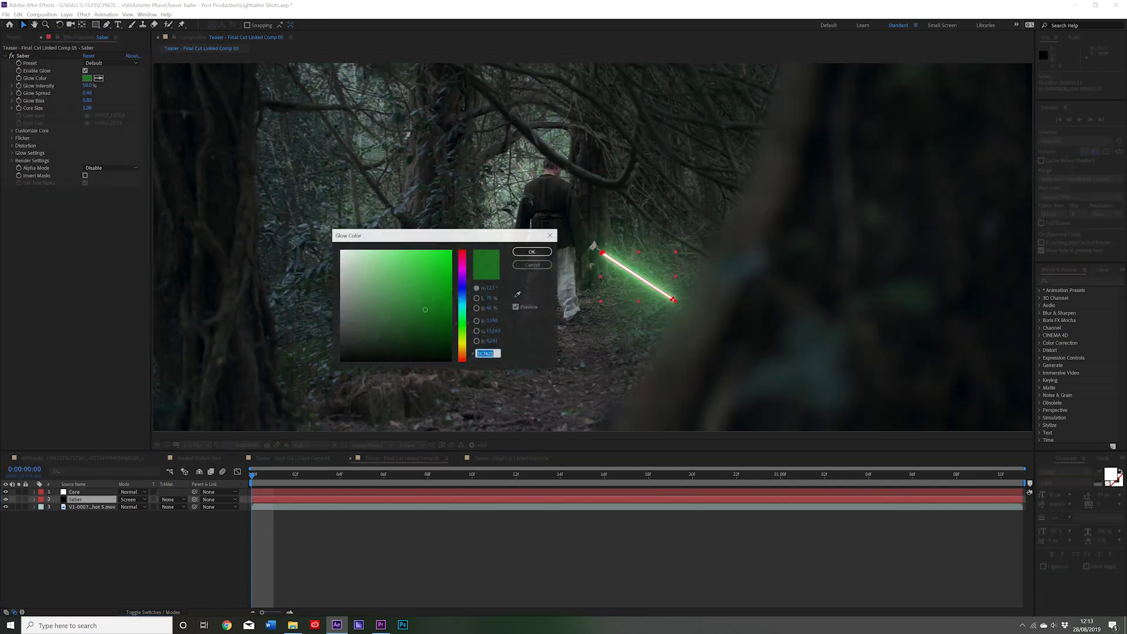
pyautogui.press('Return')
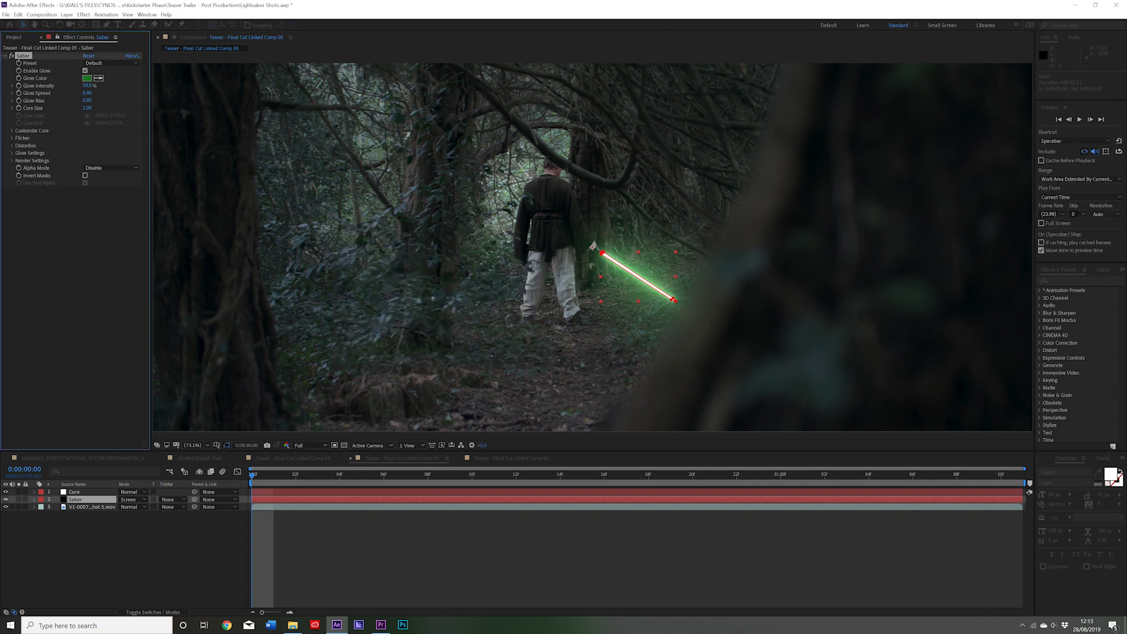
# Apply the copied green 1C7621 as the Glow Color of the Saber layer in Teaser - Final Cut Linked Comp 06.
pyautogui.click(511, 458)
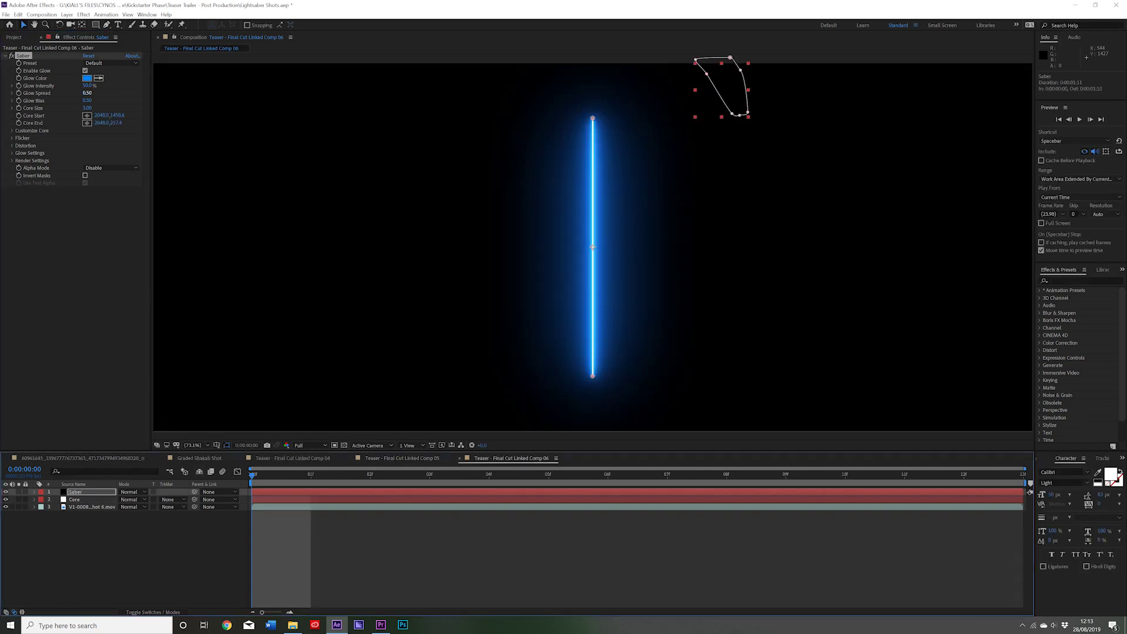
pyautogui.click(87, 78)
pyautogui.hotkey('ctrl', 'v')
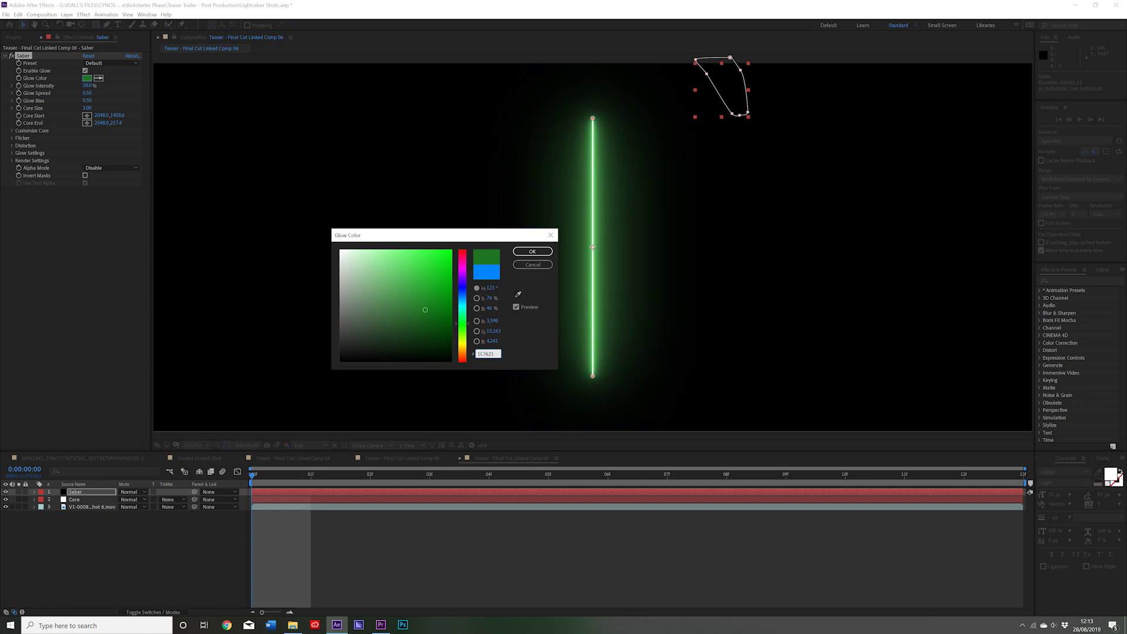
pyautogui.press('Return')
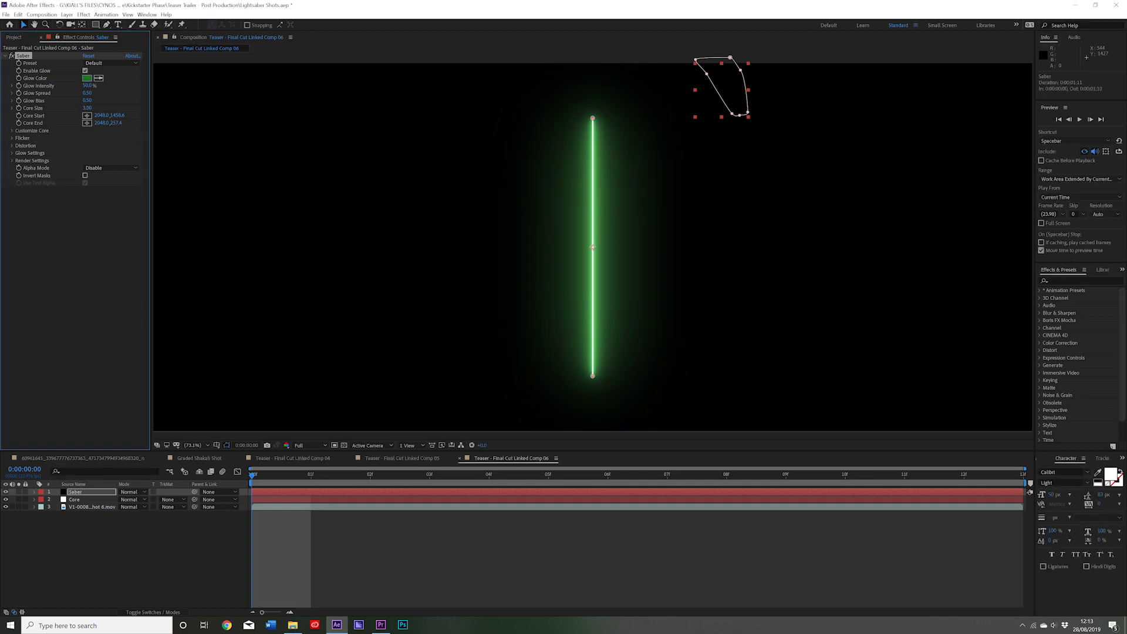
pyautogui.click(75, 269)
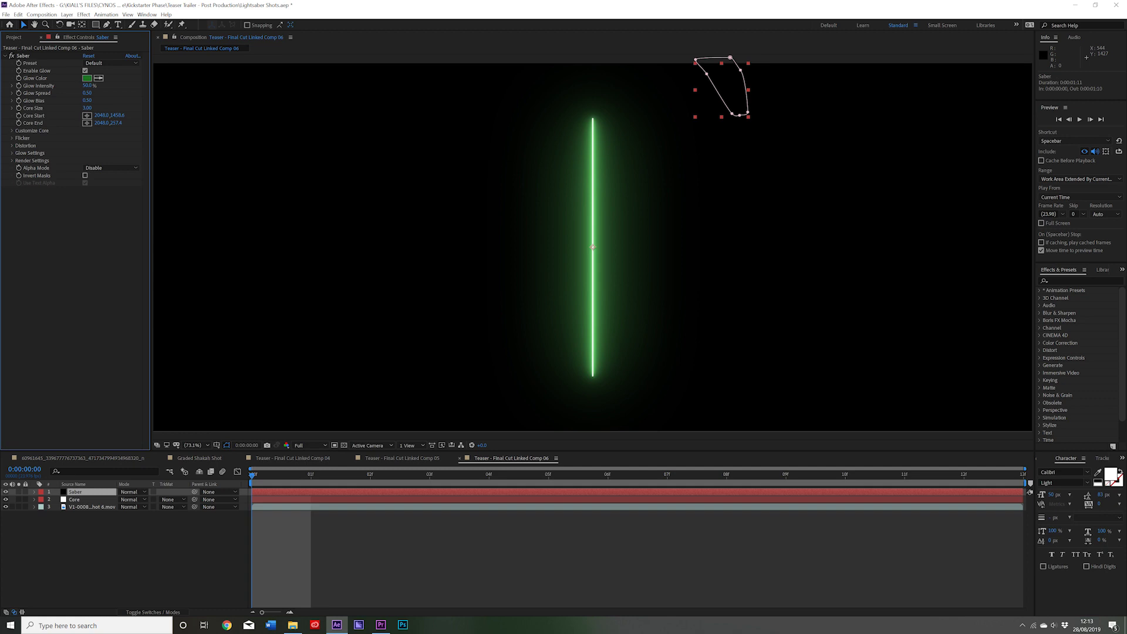
# Set the Saber effect's Flicker Intensity to 15%.
pyautogui.click(12, 138)
pyautogui.click(88, 145)
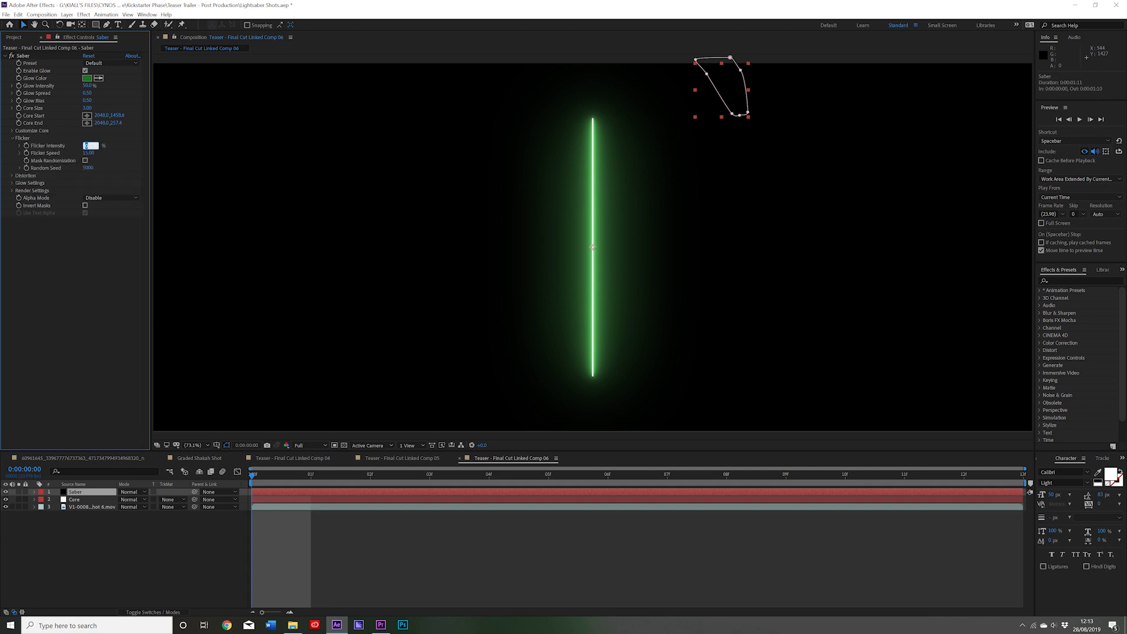
pyautogui.write('15')
pyautogui.press('Return')
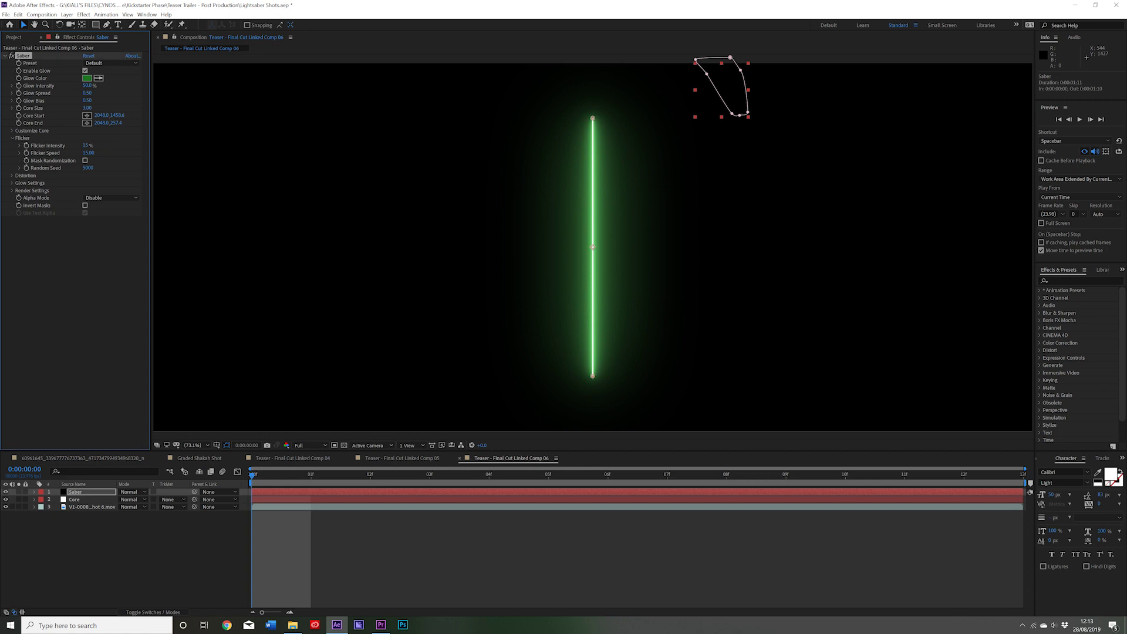
pyautogui.click(11, 138)
# Change the Saber effect's Core Type to Layer Masks so the glow follows the rotoscoped mask.
pyautogui.click(12, 131)
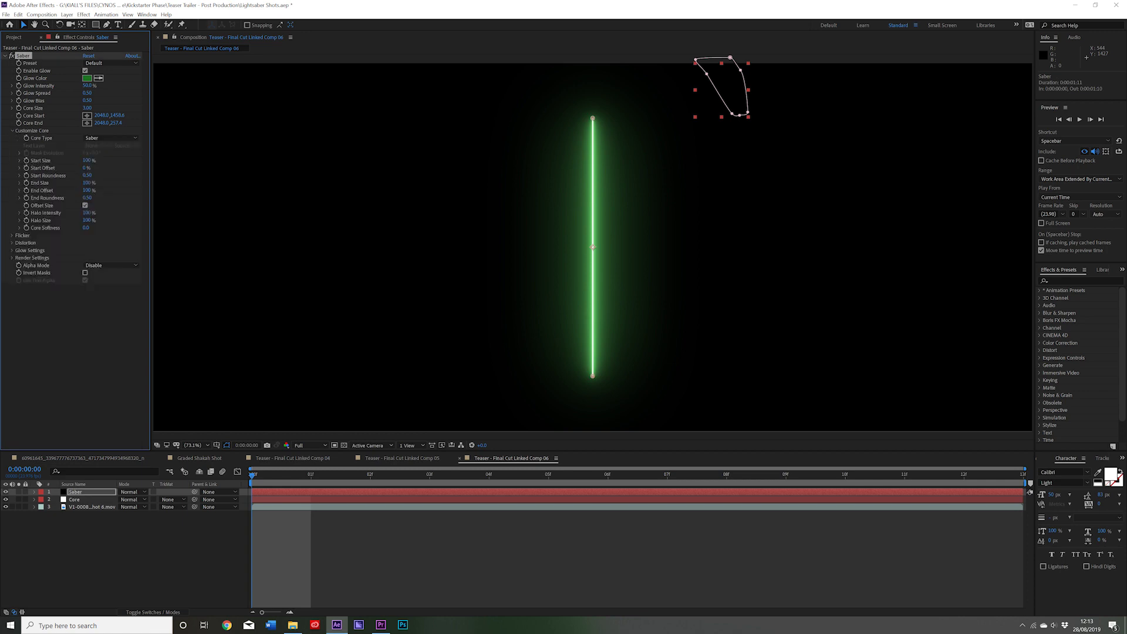
pyautogui.click(110, 138)
pyautogui.click(108, 156)
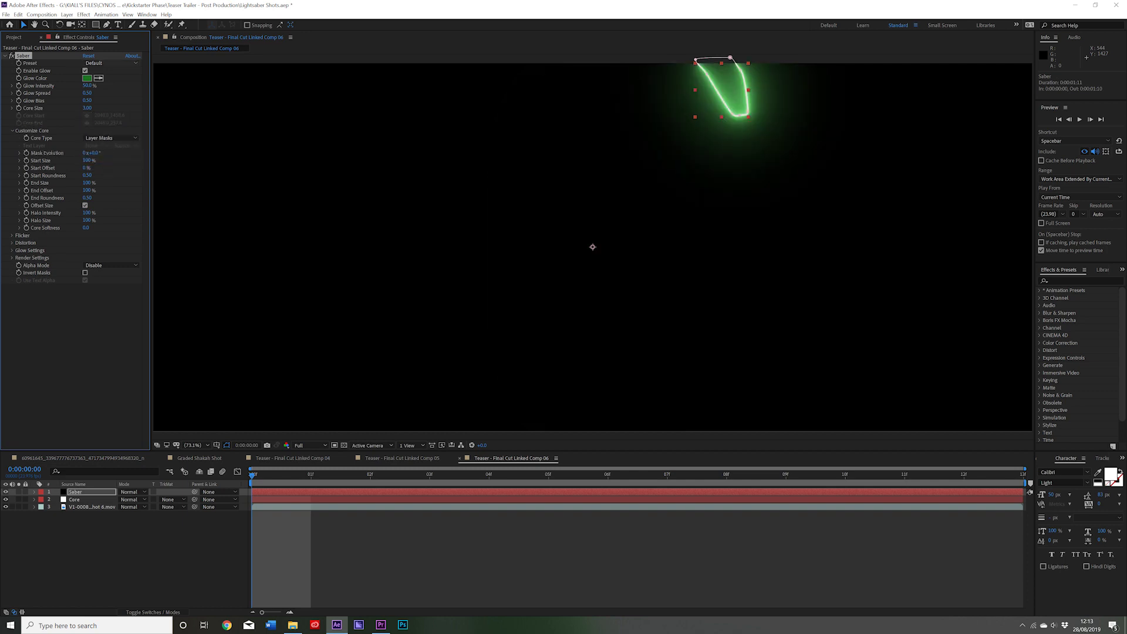
pyautogui.click(111, 63)
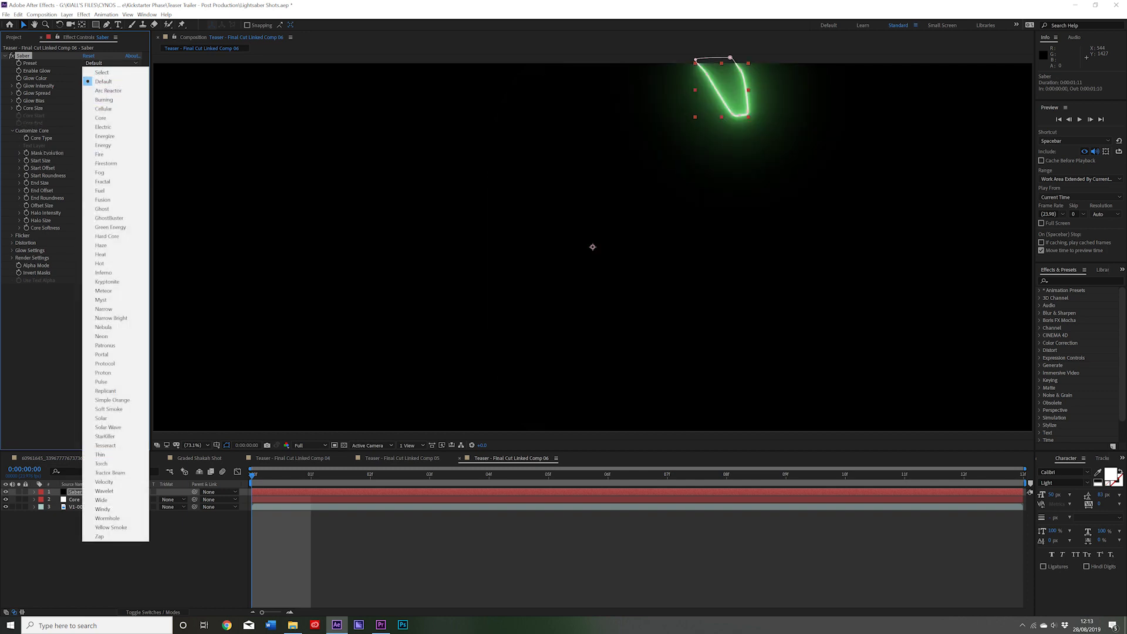
pyautogui.click(58, 352)
# Set the Saber layer's blending mode to Screen over the footage.
pyautogui.click(154, 484)
pyautogui.click(132, 492)
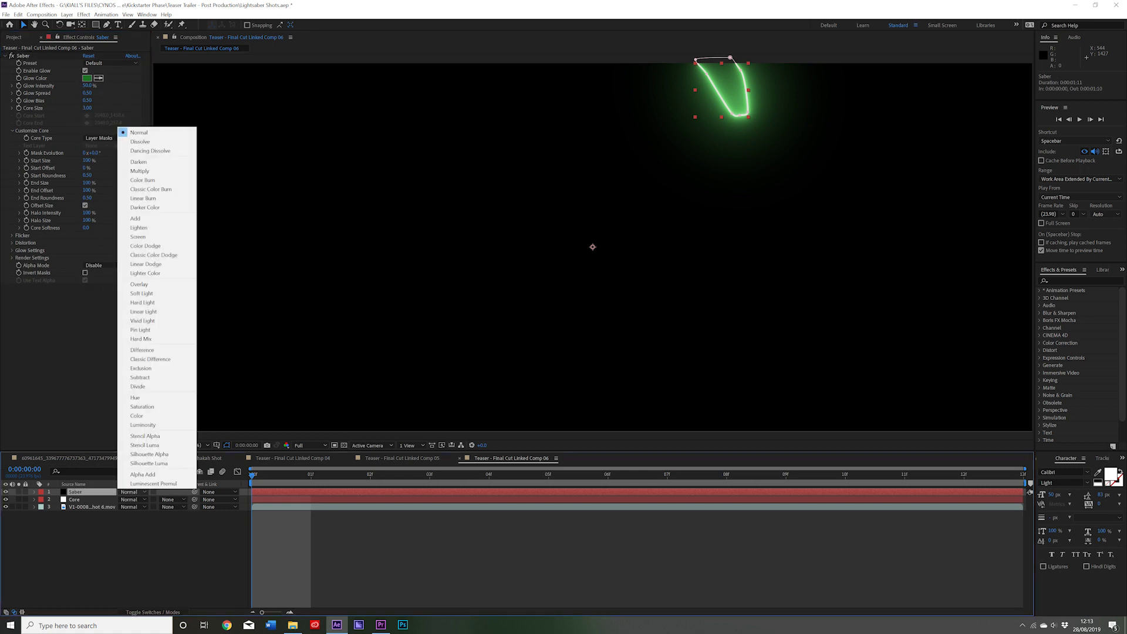
pyautogui.click(138, 237)
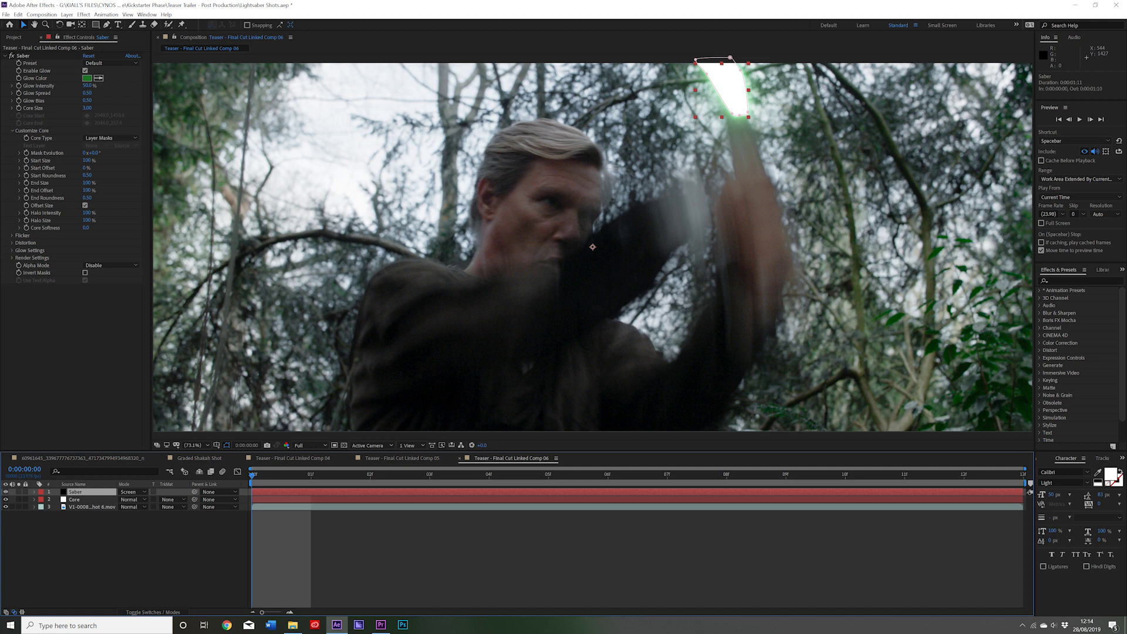
# Preview the composited blade through the clip, checking frames 6 and 10 with no layer selected.
pyautogui.click(34, 500)
pyautogui.click(35, 500)
pyautogui.press('space')
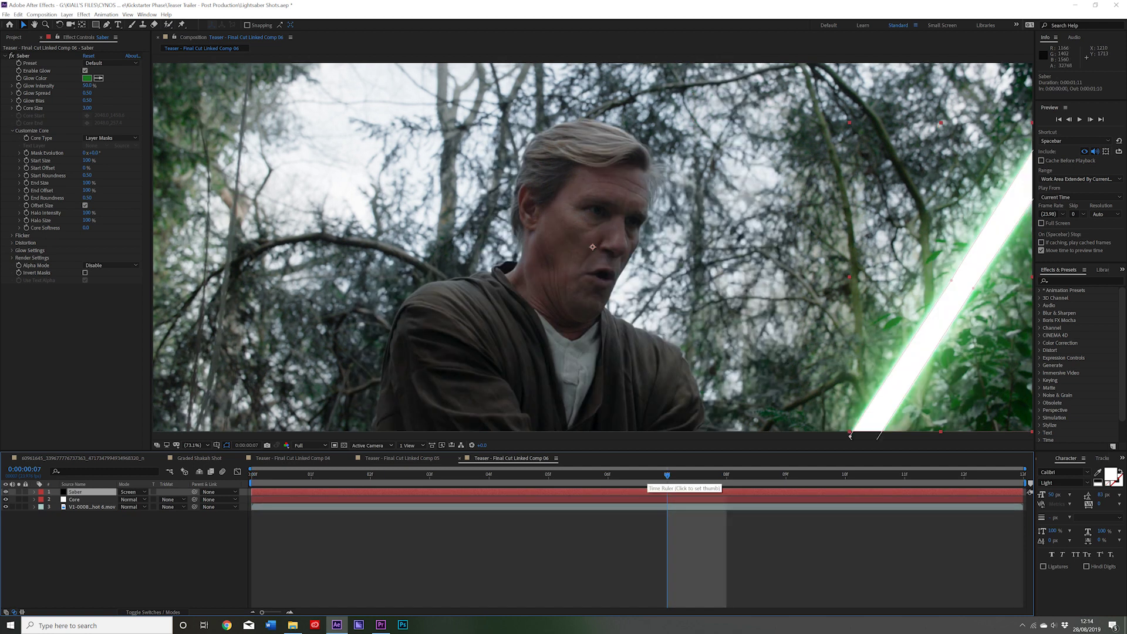
pyautogui.click(607, 474)
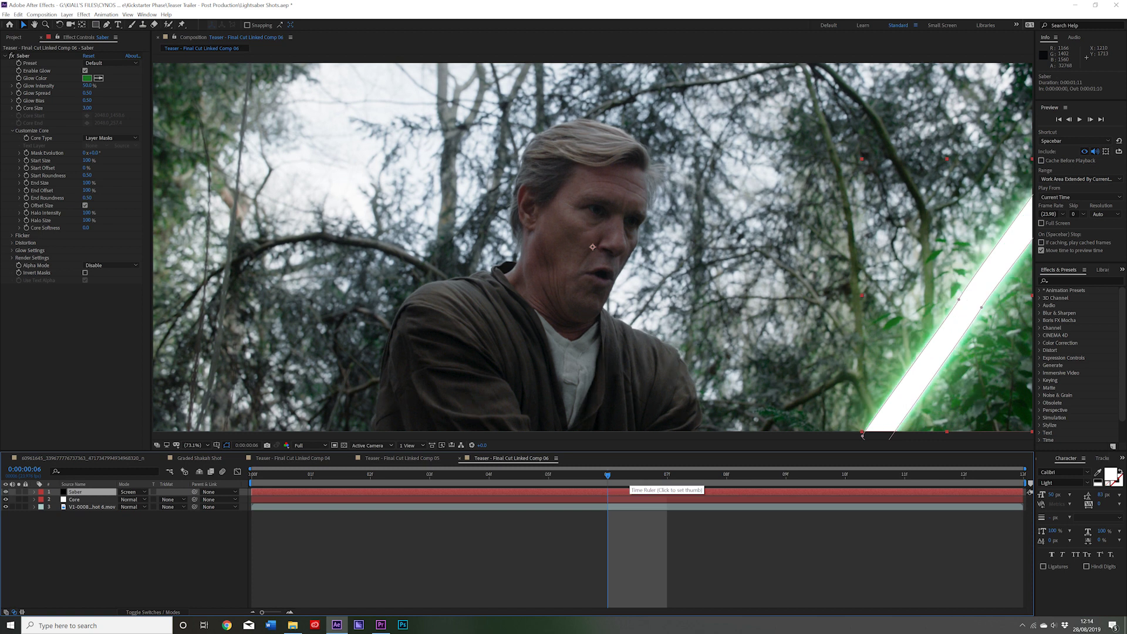
pyautogui.click(845, 477)
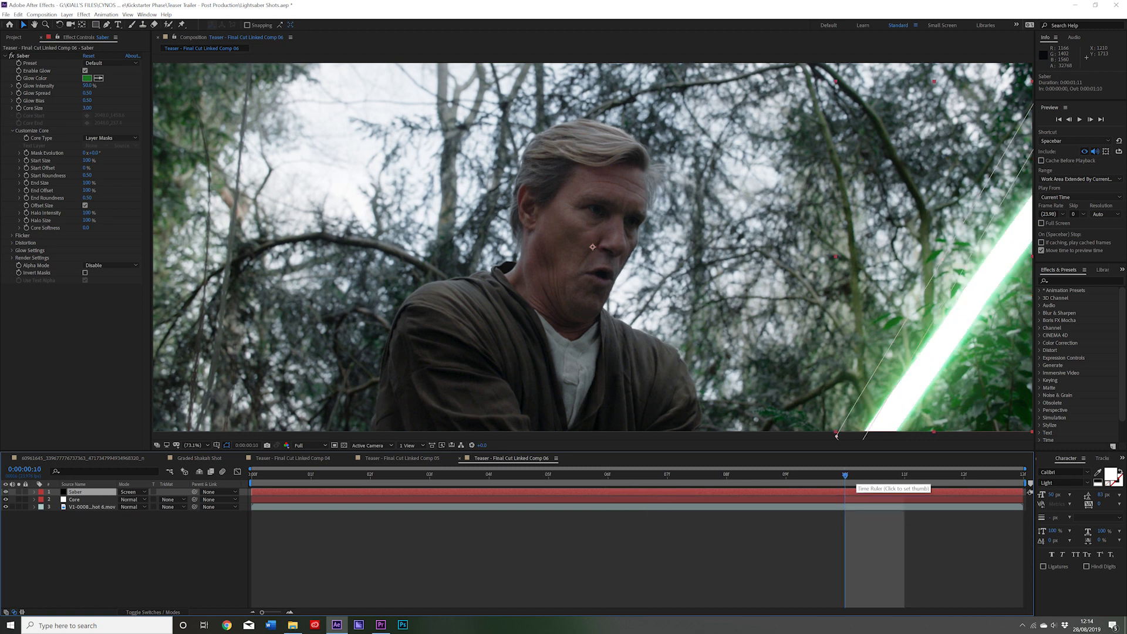
pyautogui.hotkey('ctrl', 'shift', 'a')
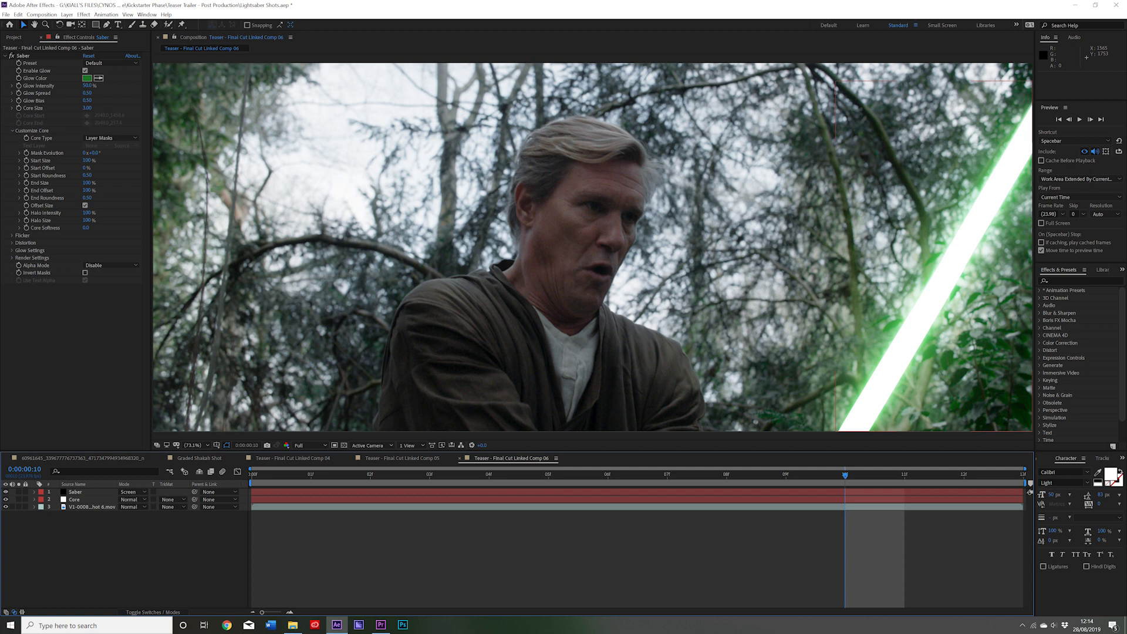
# Set the Mask Feather of the Core layer's Mask 1 to 25 pixels.
pyautogui.click(35, 499)
pyautogui.click(42, 507)
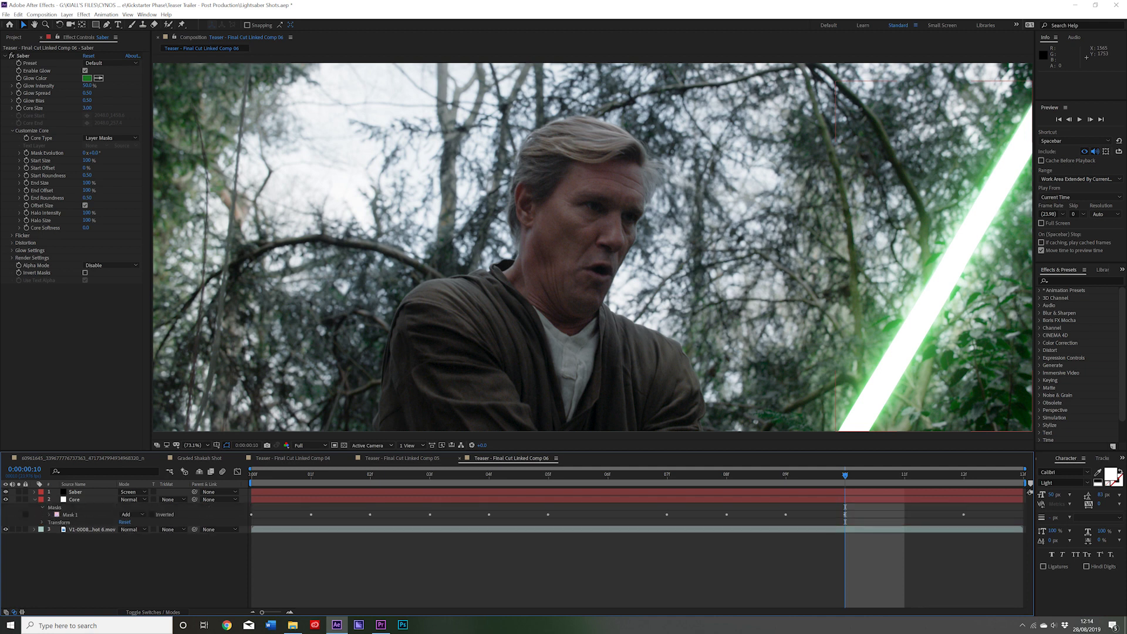
pyautogui.click(50, 514)
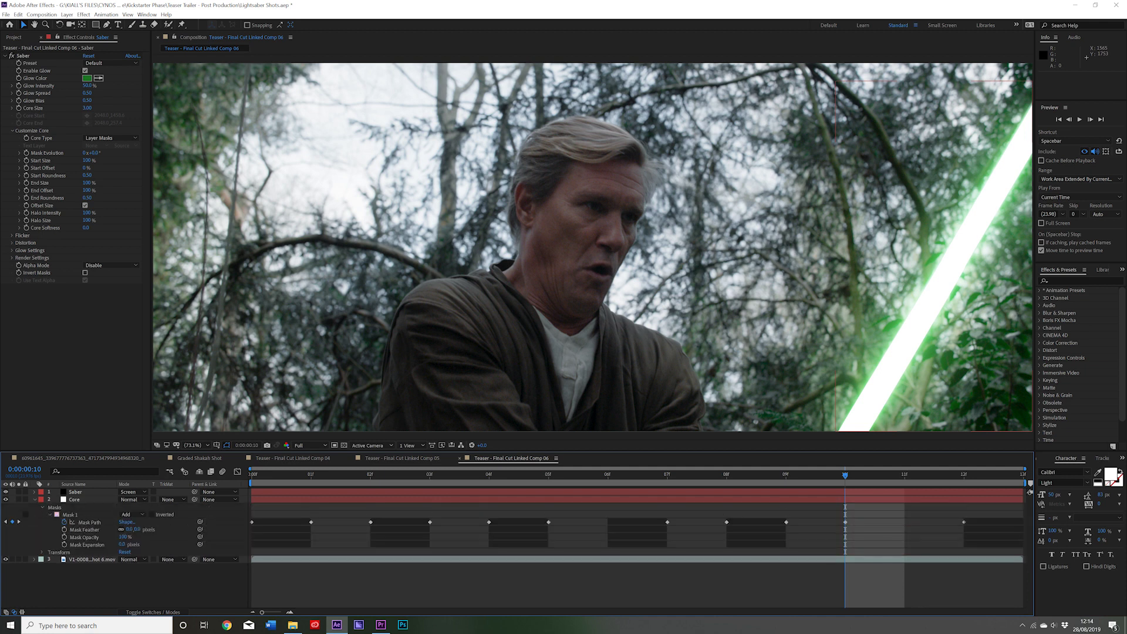
pyautogui.click(129, 530)
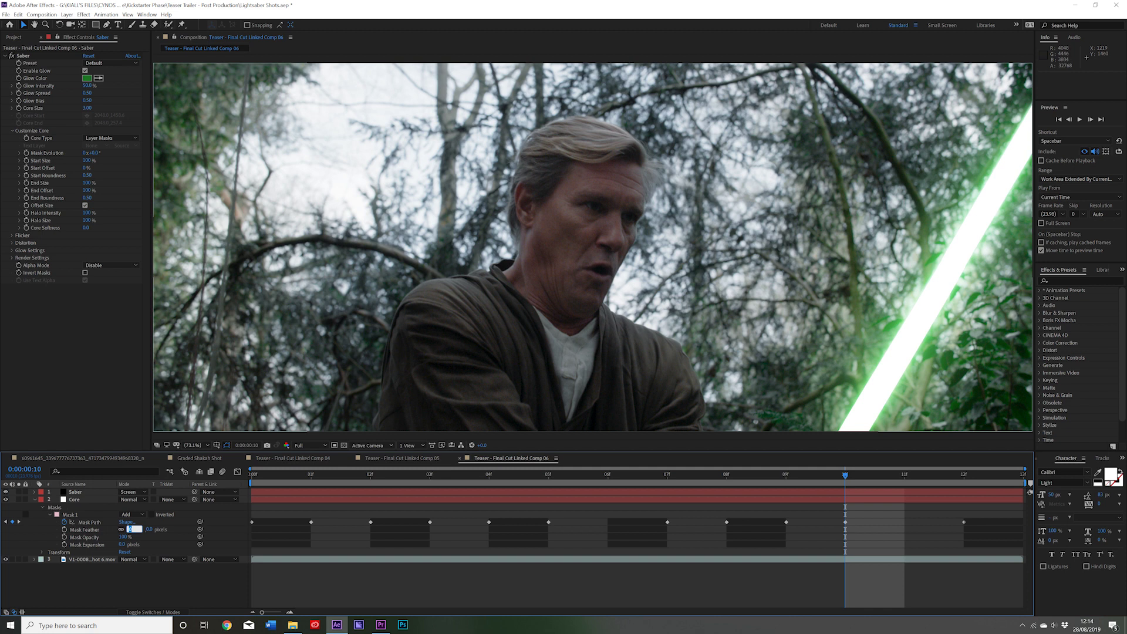
pyautogui.press('Return')
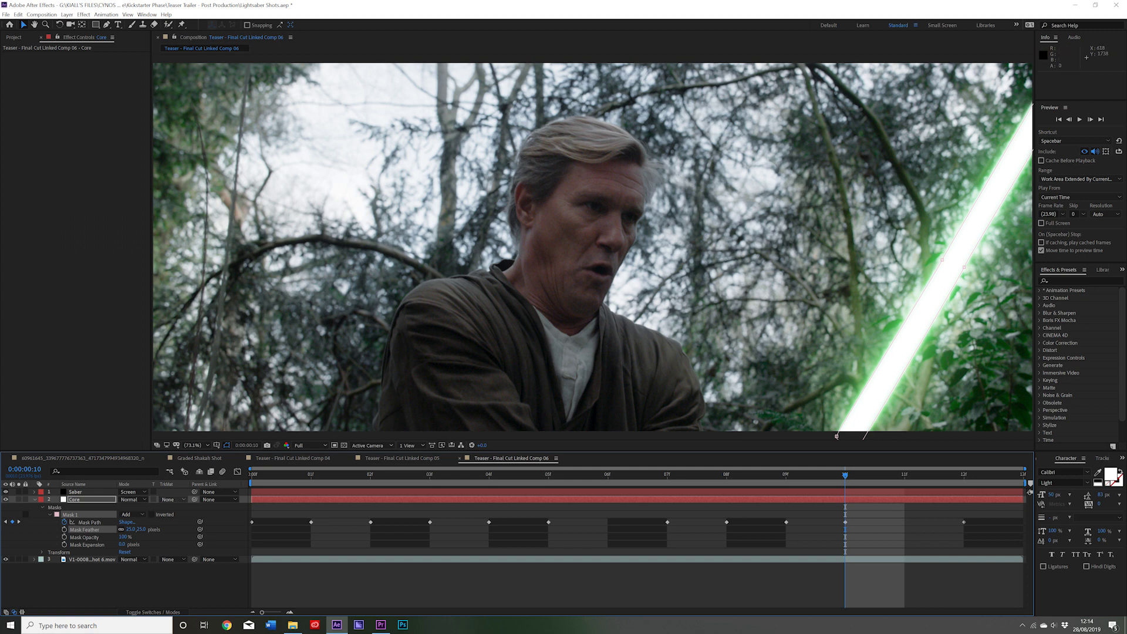
pyautogui.click(34, 500)
pyautogui.click(82, 557)
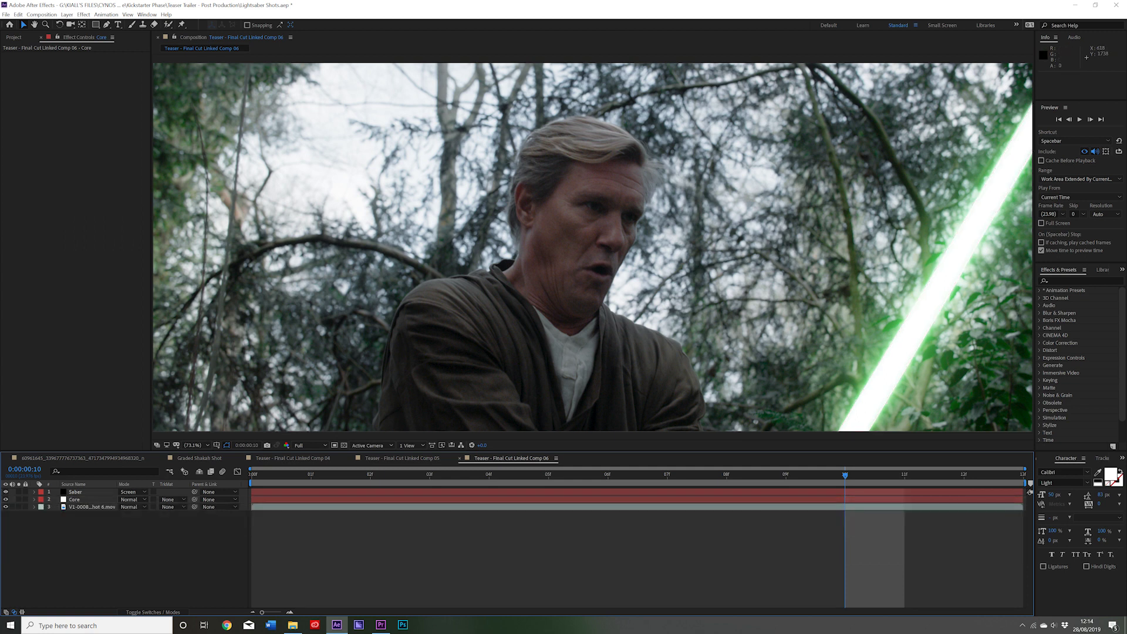
# Adjust the Saber layer's effect to Core Size 5, Glow Intensity 60% and Glow Spread 0.51.
pyautogui.click(76, 491)
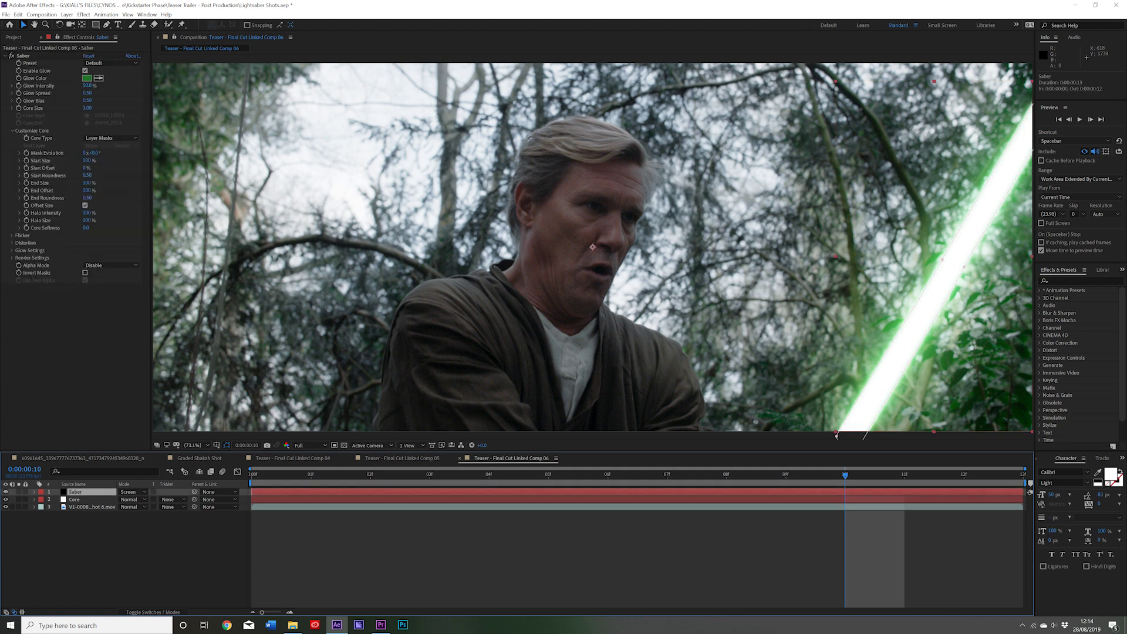
pyautogui.click(87, 108)
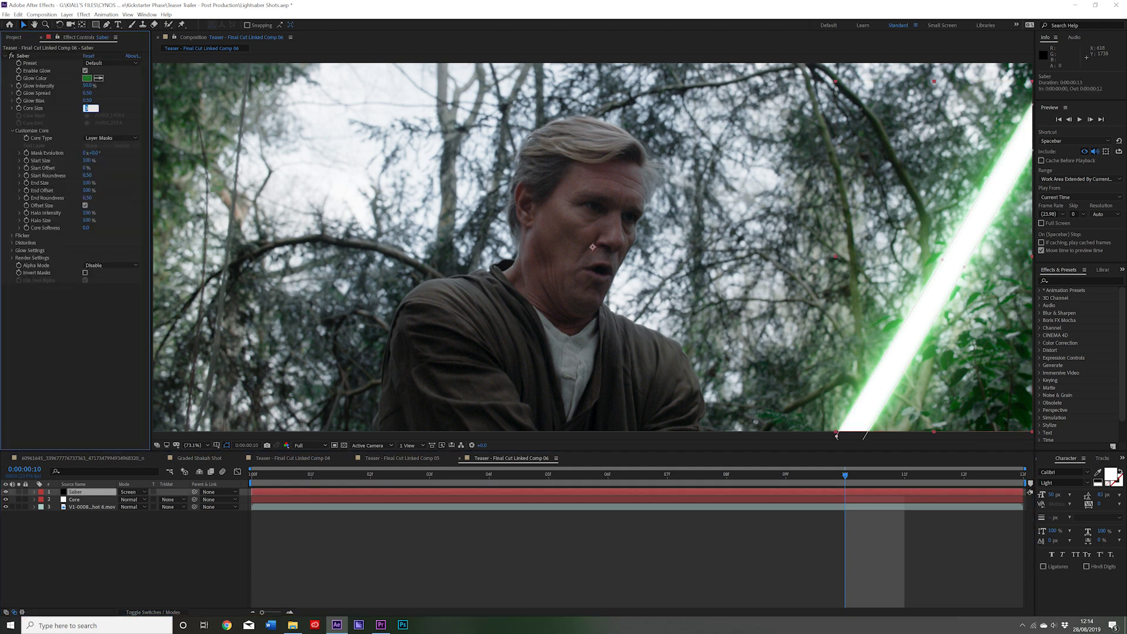
pyautogui.press('Return')
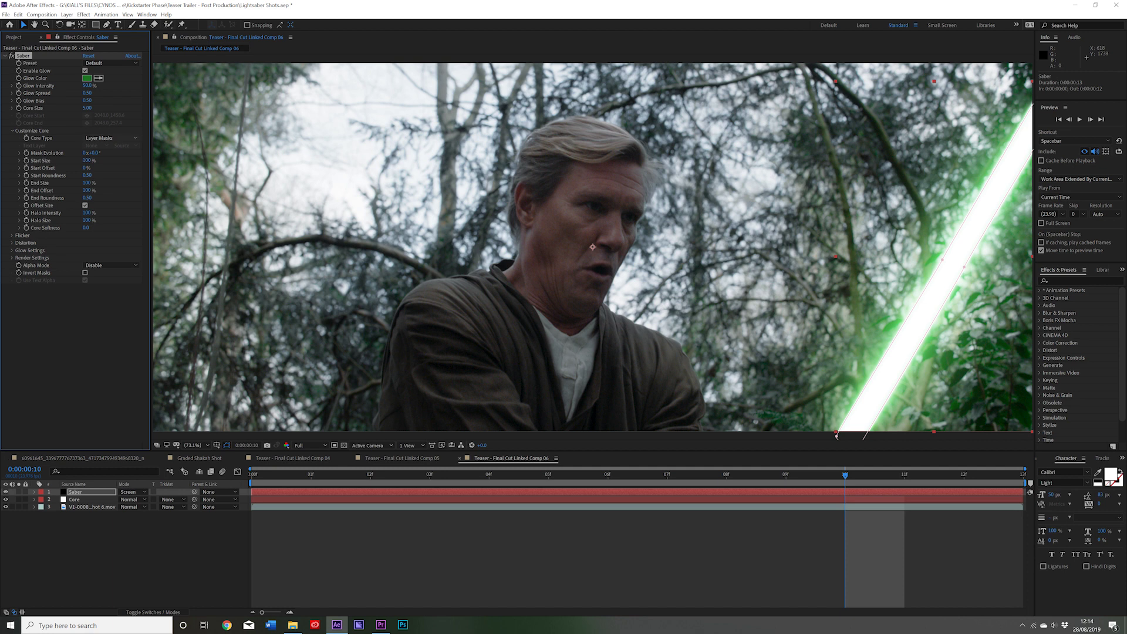
pyautogui.click(87, 85)
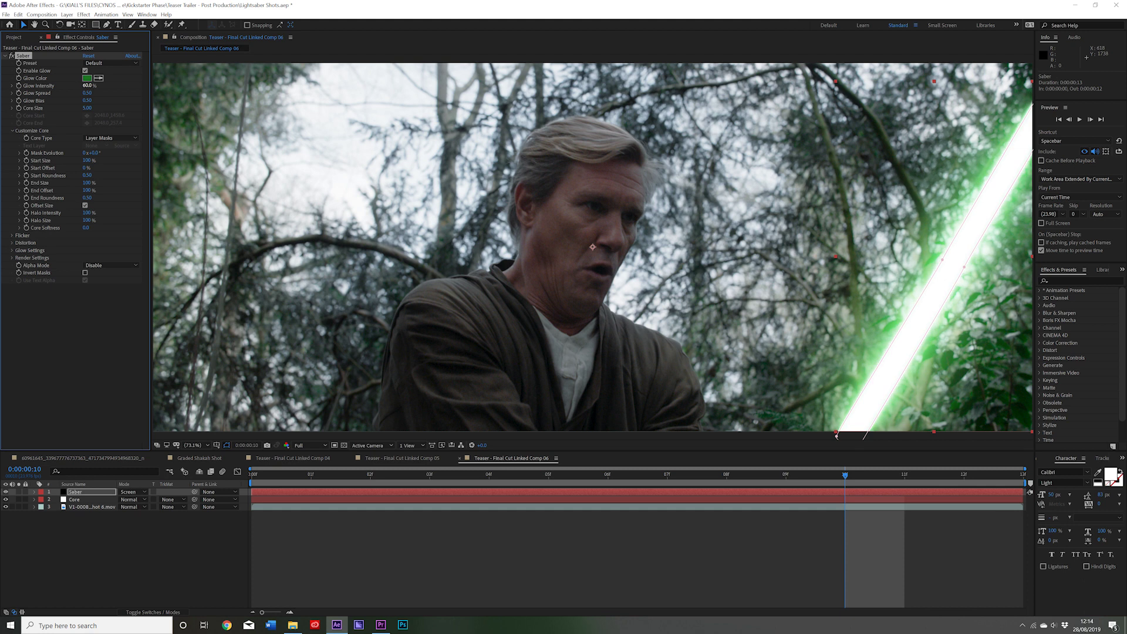
pyautogui.click(87, 100)
pyautogui.click(88, 93)
pyautogui.write('.51')
# Check the Saber settings on Black Solid 5 in the reference still composition, and set Comp 06's Saber Glow Intensity to 40%.
pyautogui.click(82, 458)
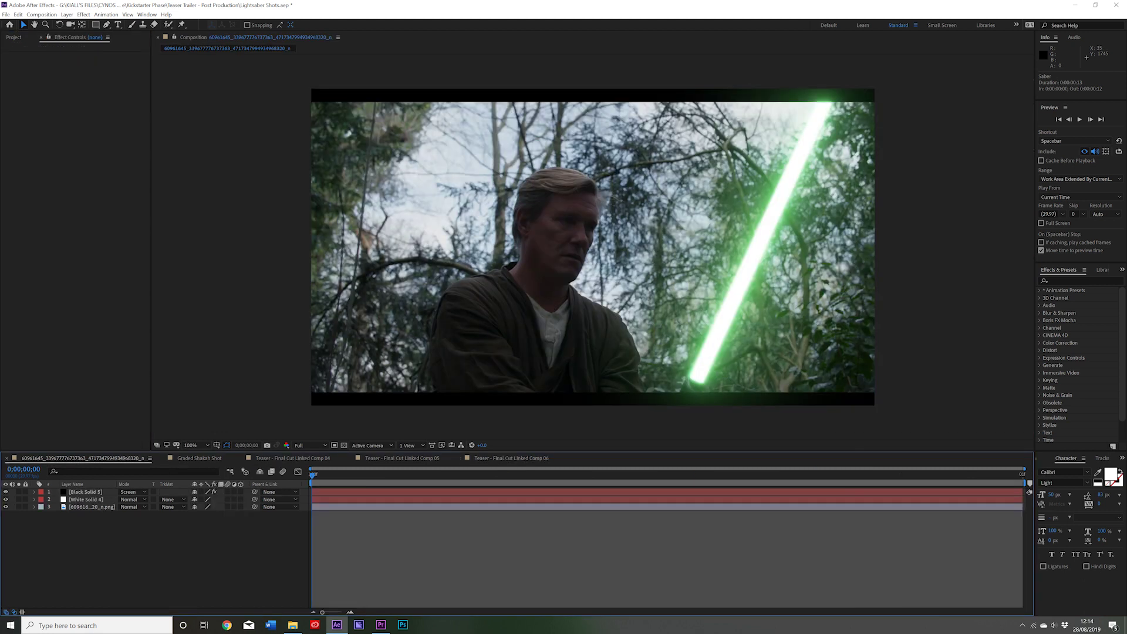
pyautogui.click(85, 492)
pyautogui.click(503, 457)
pyautogui.click(258, 558)
pyautogui.click(88, 86)
pyautogui.write('4')
pyautogui.press('Return')
pyautogui.click(87, 86)
pyautogui.write('40')
pyautogui.click(258, 558)
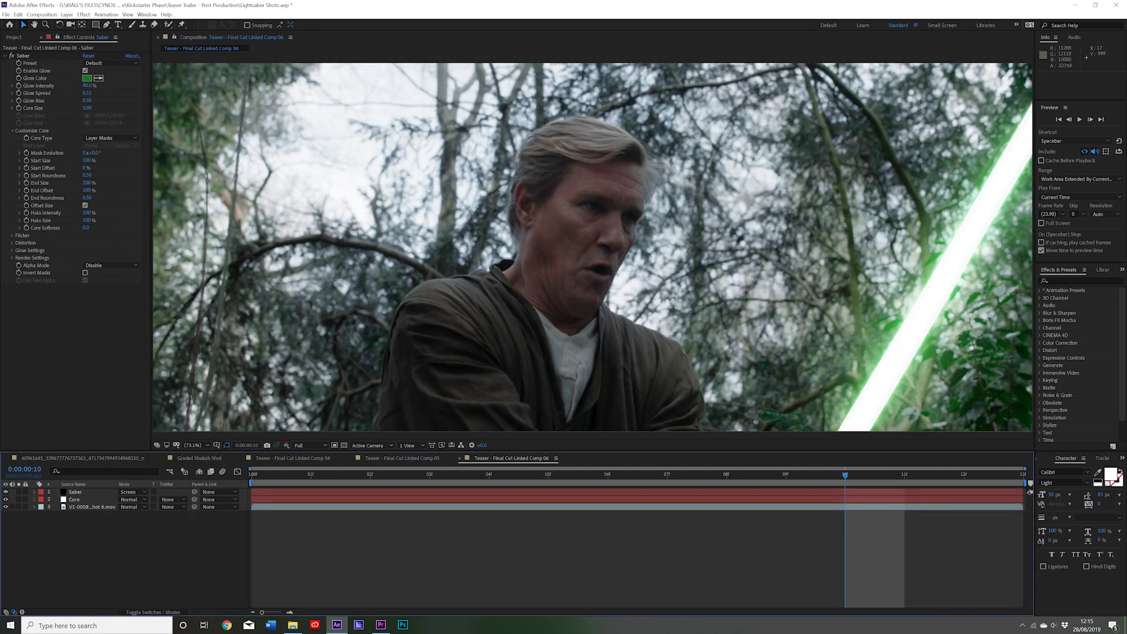
# Reduce the Core layer's Mask Feather to 5 pixels.
pyautogui.click(35, 499)
pyautogui.click(141, 529)
pyautogui.write('5')
pyautogui.click(35, 500)
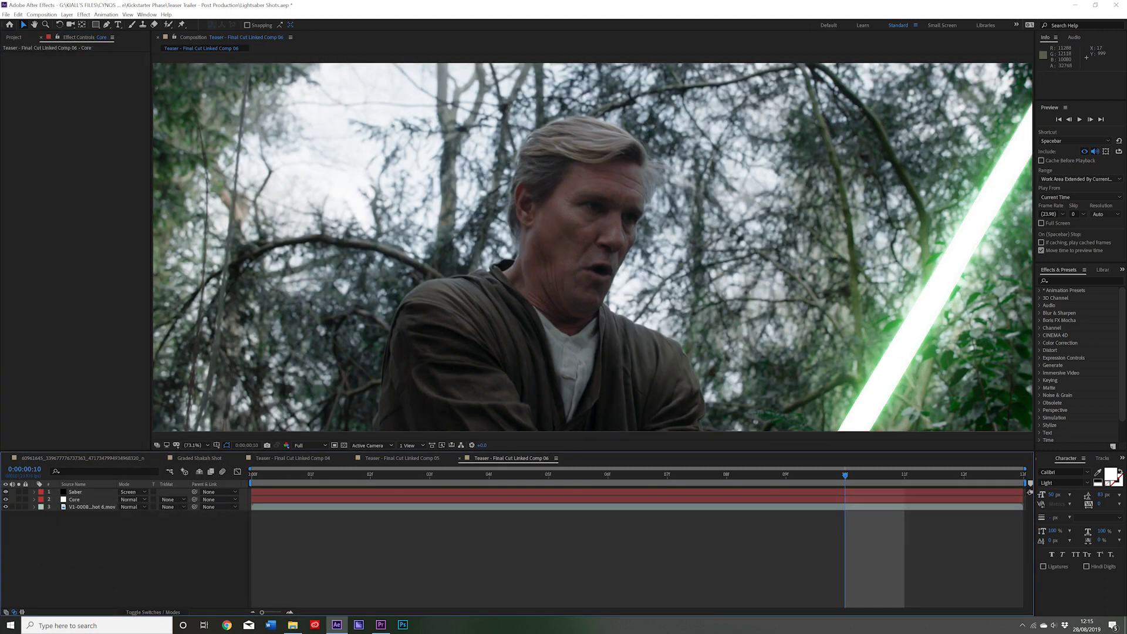
# Set the Core Softness of the Saber layer's effect to 15.
pyautogui.click(85, 491)
pyautogui.click(87, 227)
pyautogui.write('15')
pyautogui.click(258, 558)
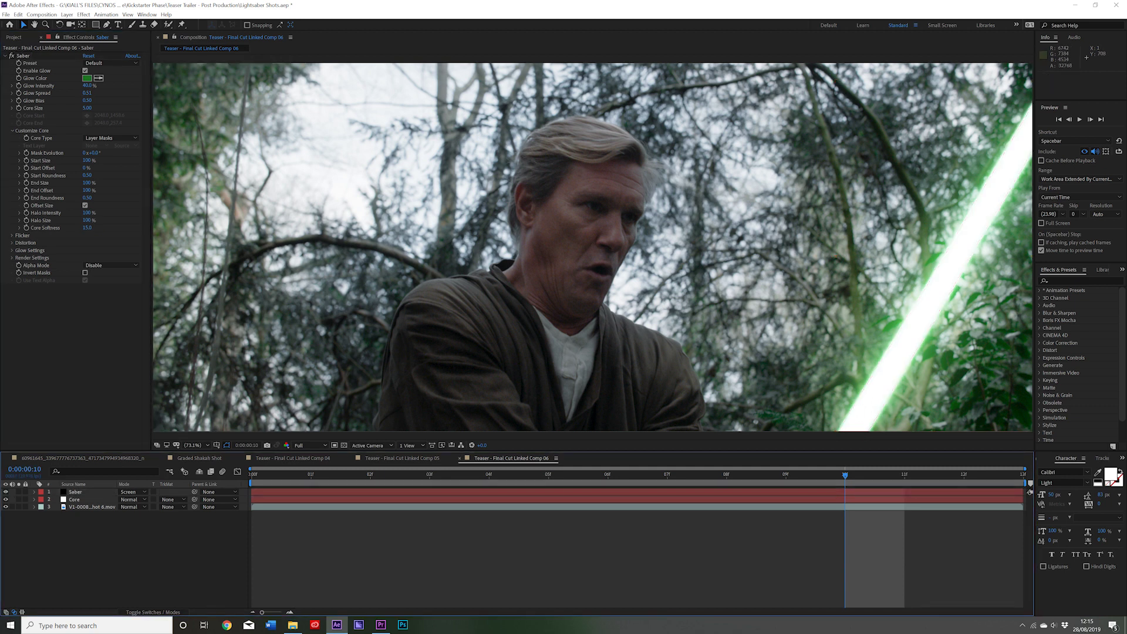
# Raise the Saber Glow Intensity to 60% and check the blade at frame 12.
pyautogui.click(87, 85)
pyautogui.write('60')
pyautogui.press('Return')
pyautogui.moveTo(845, 474); pyautogui.dragTo(963, 474)
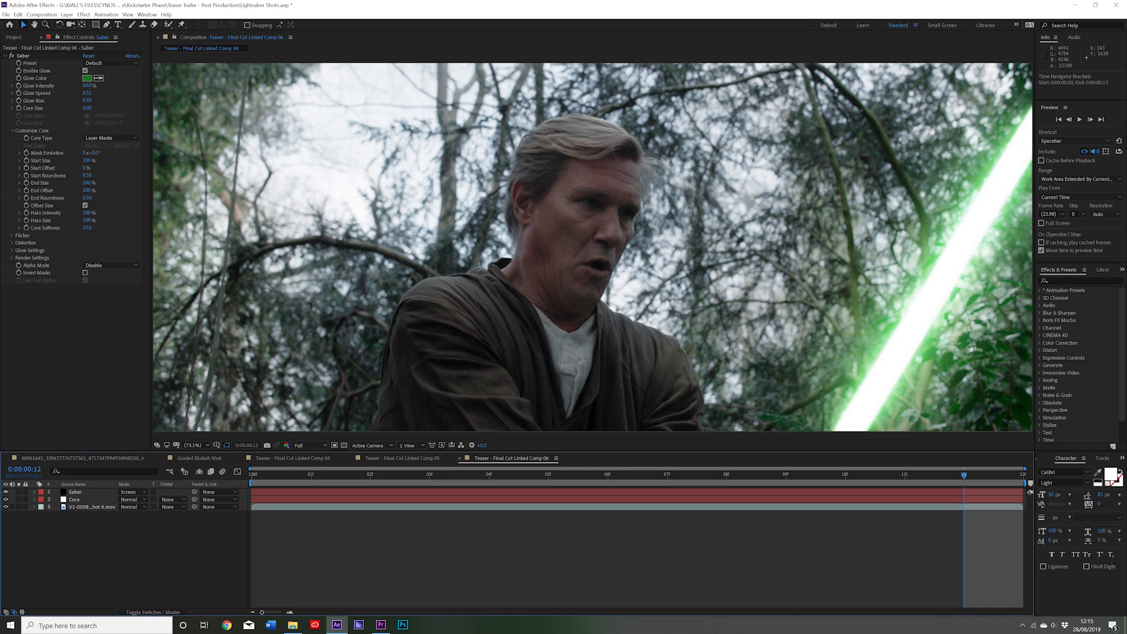
# Test Mask Feather values of 30 and 0 pixels on the Core layer's mask, and settle on 25 pixels.
pyautogui.click(34, 499)
pyautogui.click(141, 529)
pyautogui.write('25')
pyautogui.press('Return')
pyautogui.click(141, 529)
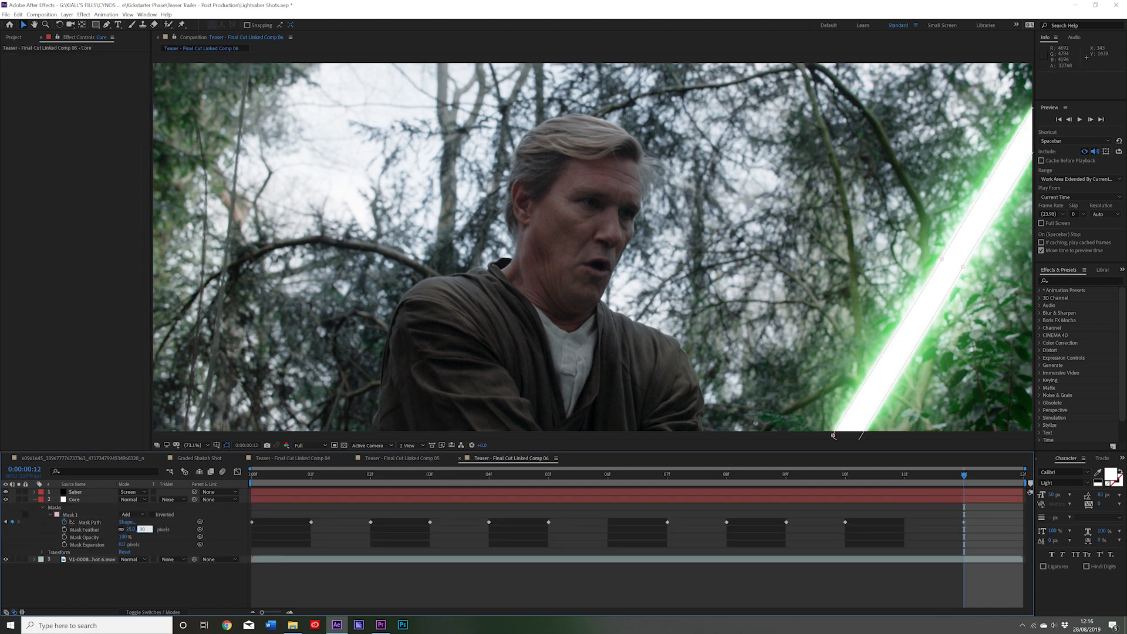
pyautogui.write('30')
pyautogui.press('Return')
pyautogui.click(142, 529)
pyautogui.write('0')
pyautogui.press('Return')
pyautogui.click(138, 530)
pyautogui.write('25')
pyautogui.press('Return')
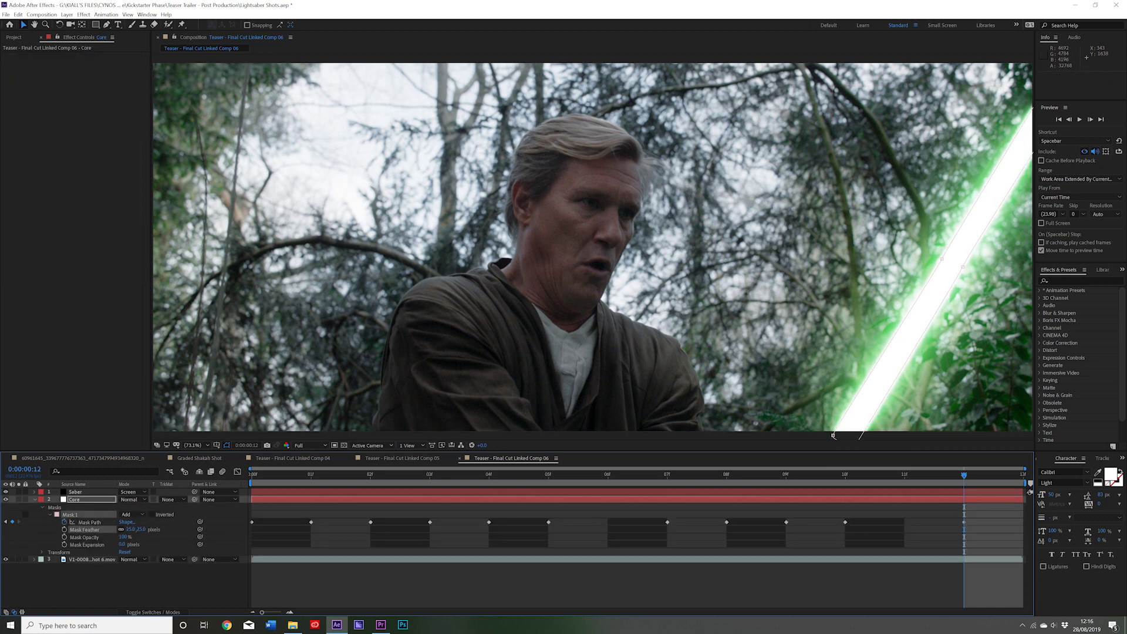
# Lower the Saber layer's Glow Intensity to 40%.
pyautogui.click(75, 491)
pyautogui.click(87, 228)
pyautogui.click(87, 86)
pyautogui.write('40')
pyautogui.press('Return')
pyautogui.click(281, 587)
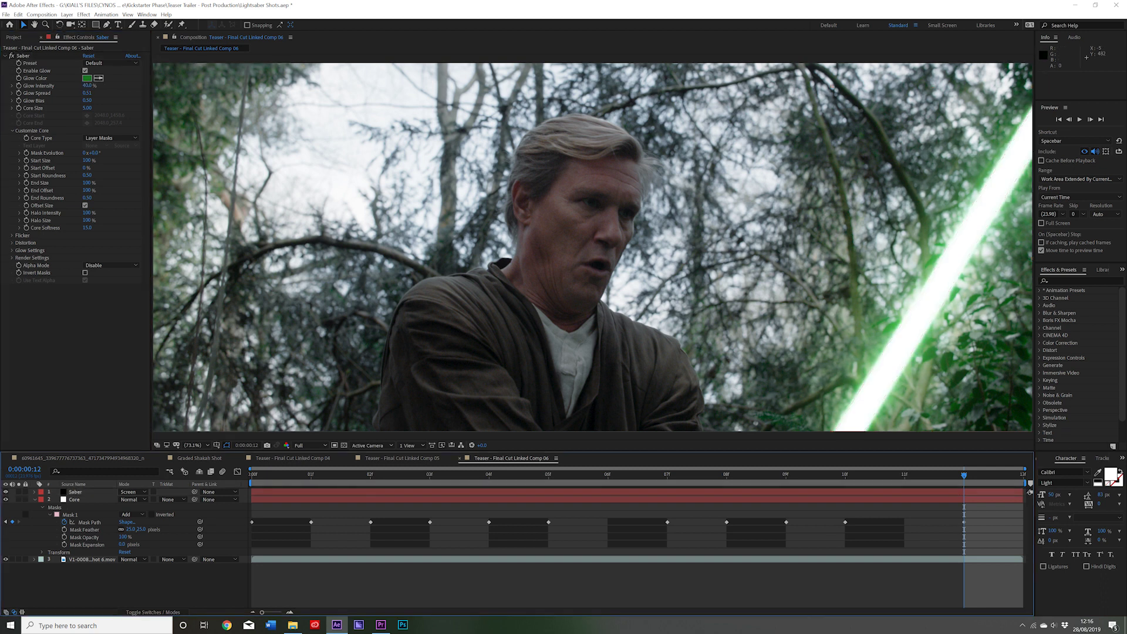
# Set the Saber layer's Glow Intensity to 50% and check the blade at frame 9.
pyautogui.click(87, 85)
pyautogui.write('50')
pyautogui.press('Return')
pyautogui.click(563, 587)
pyautogui.click(786, 474)
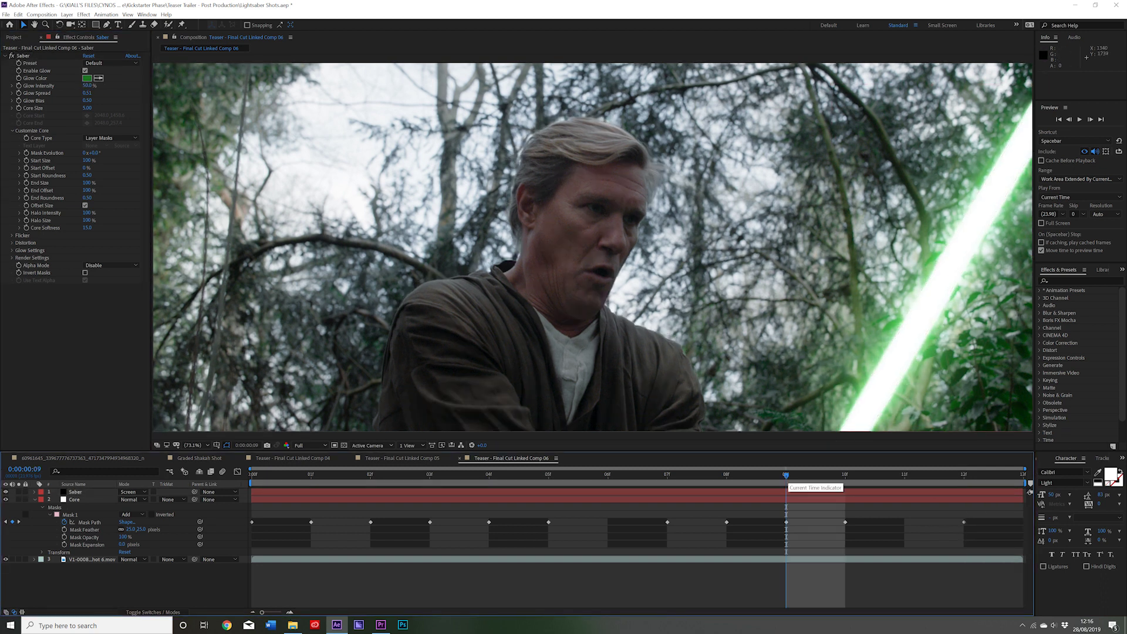
# Set the Core layer's Opacity to 80% in its transform properties and deselect the layer.
pyautogui.click(42, 552)
pyautogui.click(122, 590)
pyautogui.write('80')
pyautogui.press('Return')
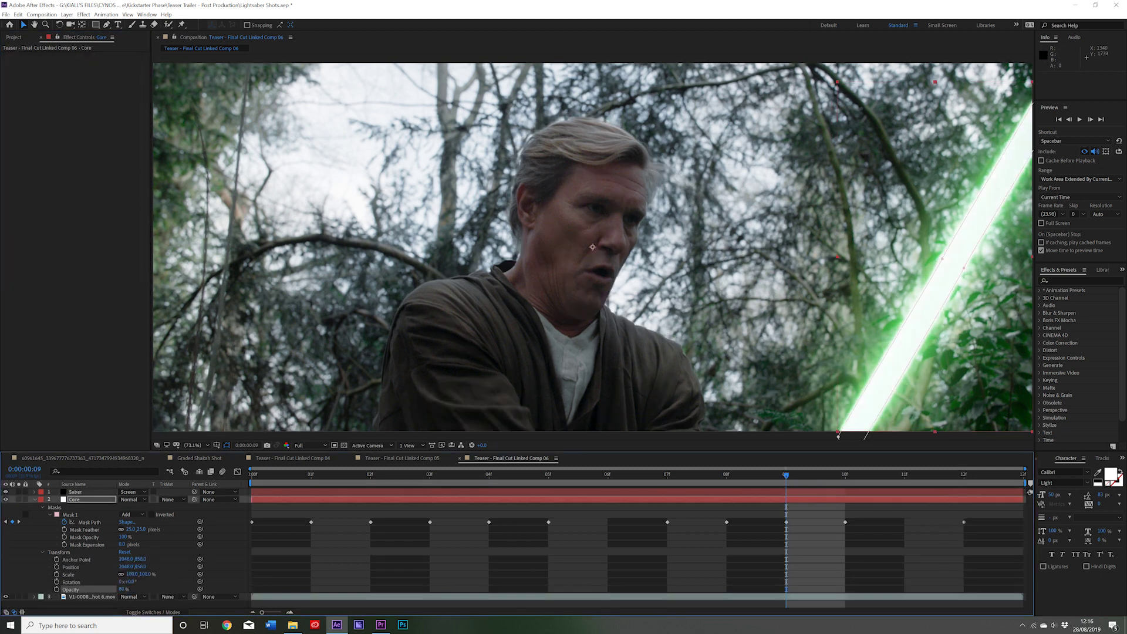
pyautogui.click(153, 603)
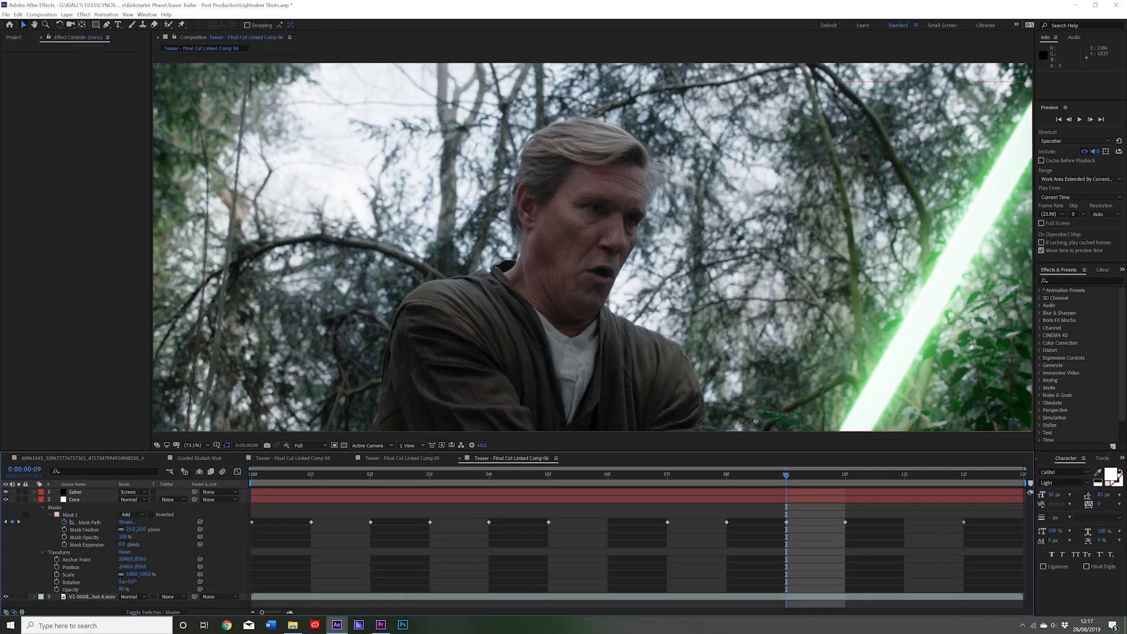
# Test a Glow Bias of 0.40 on the Saber layer at frame 3 and return it to 0.5.
pyautogui.click(144, 529)
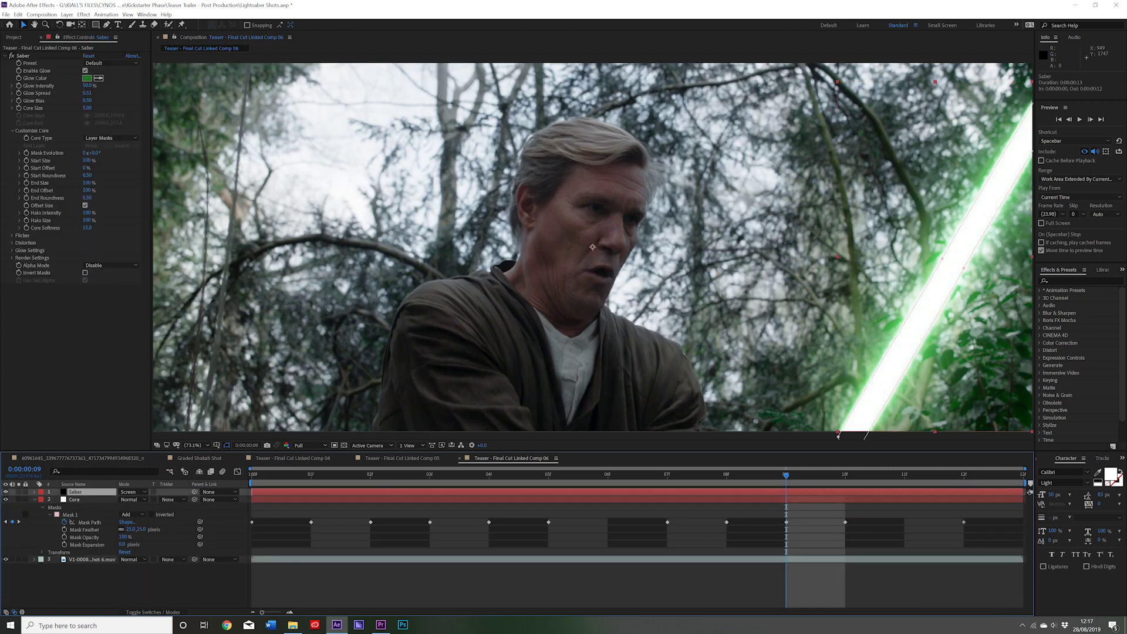
pyautogui.click(634, 587)
pyautogui.moveTo(726, 474); pyautogui.dragTo(429, 474)
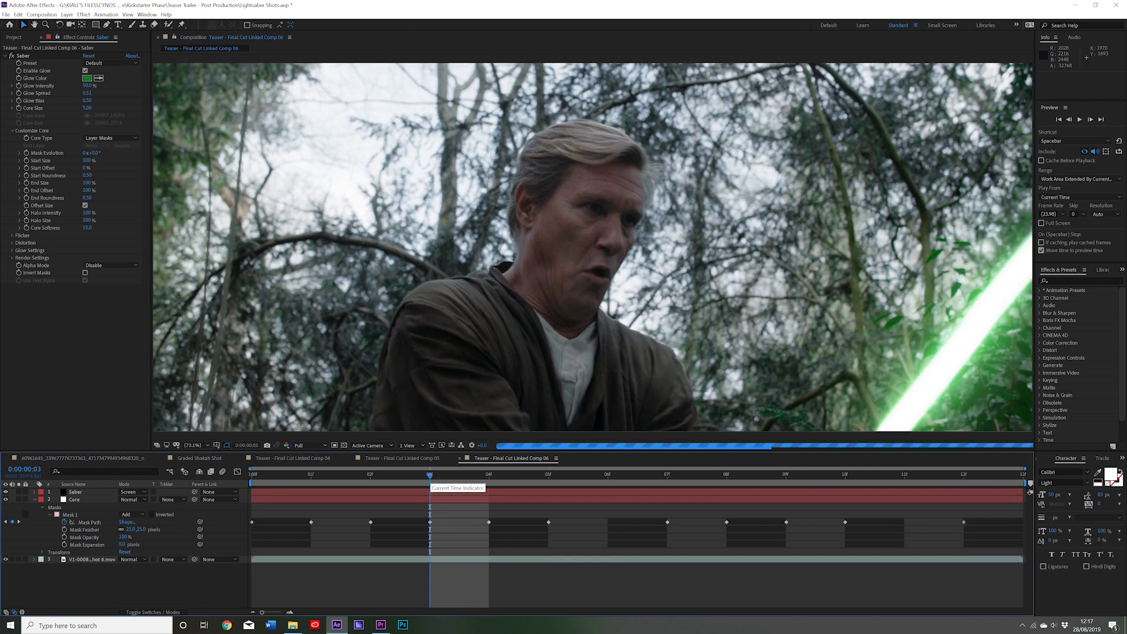
pyautogui.moveTo(87, 100); pyautogui.dragTo(59, 100)
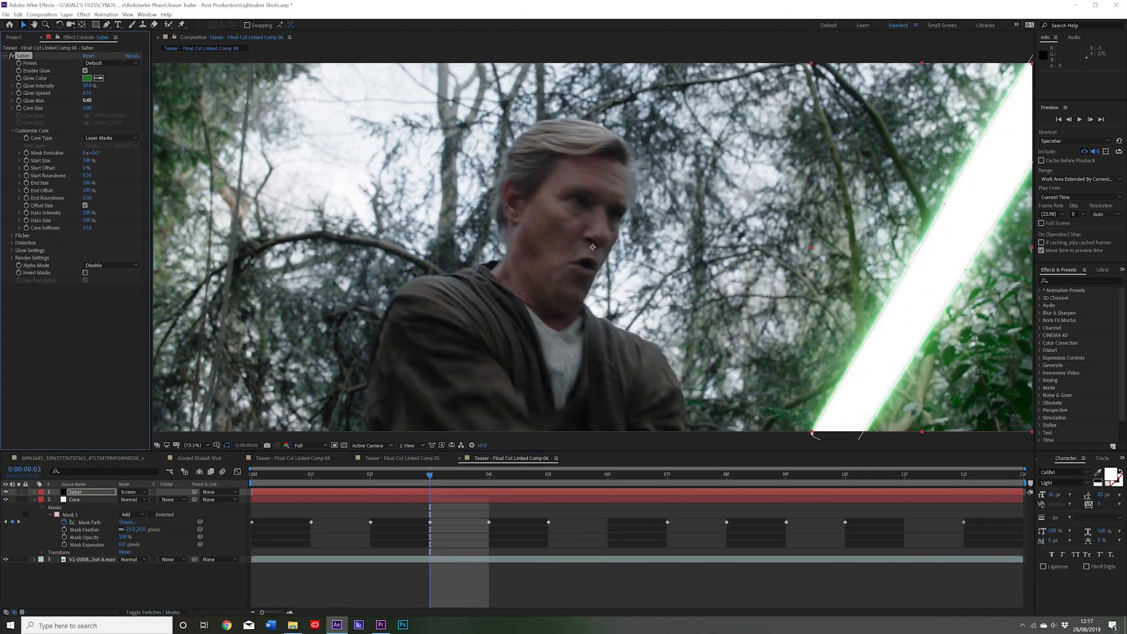
pyautogui.click(87, 101)
pyautogui.write('0.5')
# Test Glow Spread values of 0.70 and 0.20 on the Saber effect and check the blade at frame 9.
pyautogui.click(87, 93)
pyautogui.write('0.3')
pyautogui.press('Return')
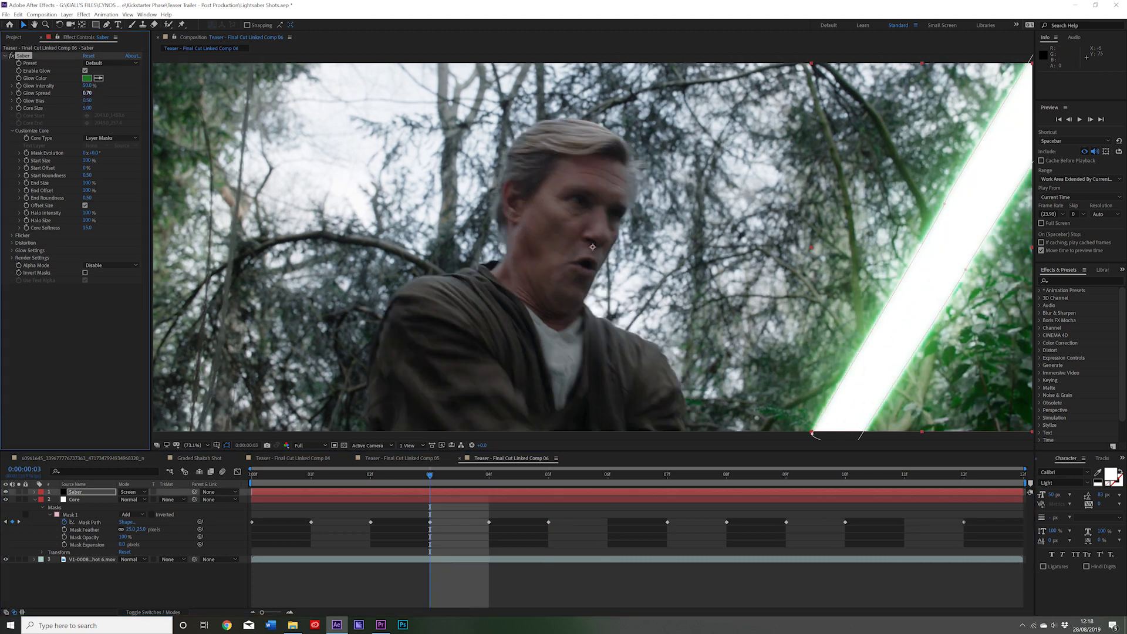
pyautogui.click(87, 92)
pyautogui.write('0.4')
pyautogui.press('Return')
pyautogui.moveTo(430, 475); pyautogui.dragTo(786, 475)
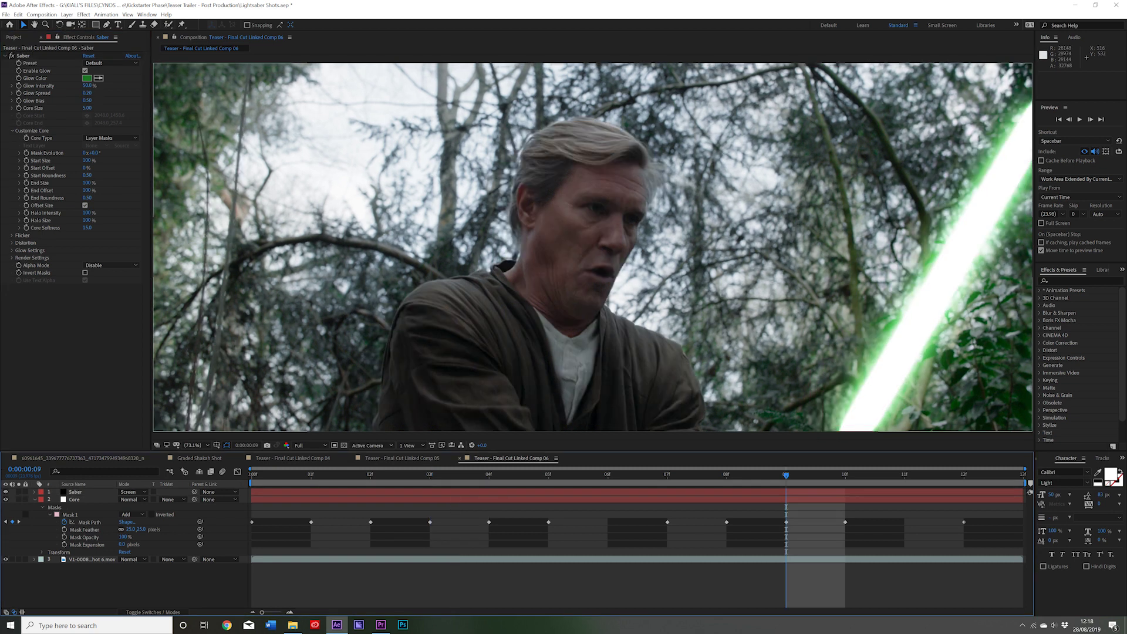
# Set the Saber effect's Glow Spread to 0.4 and deselect the layer.
pyautogui.click(86, 93)
pyautogui.write('0.4')
pyautogui.press('Return')
pyautogui.click(275, 585)
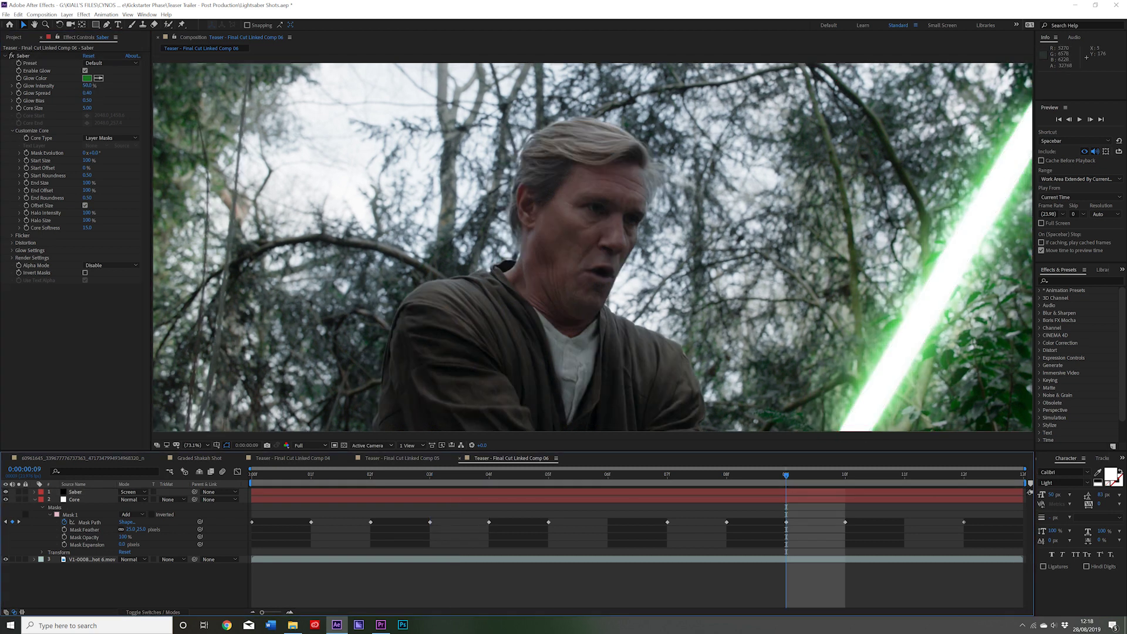
# Test lower Glow Spread values of 0.1 and 0.2 on the Saber effect and view the blade with the layer deselected.
pyautogui.click(87, 93)
pyautogui.write('0.1')
pyautogui.press('Return')
pyautogui.click(87, 100)
pyautogui.click(87, 92)
pyautogui.write('0.2')
pyautogui.press('Return')
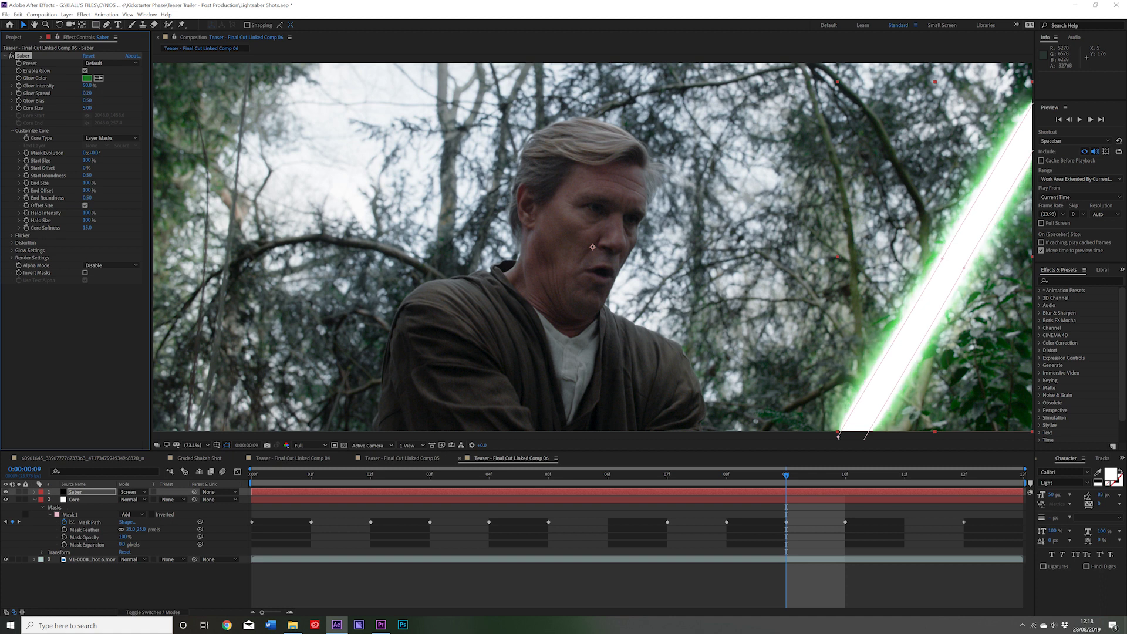
pyautogui.click(275, 585)
# Try a Glow Spread of 0.3 on the Saber effect and settle on 0.4.
pyautogui.click(87, 92)
pyautogui.write('0.3')
pyautogui.press('Return')
pyautogui.click(87, 93)
pyautogui.write('0.4')
pyautogui.press('Return')
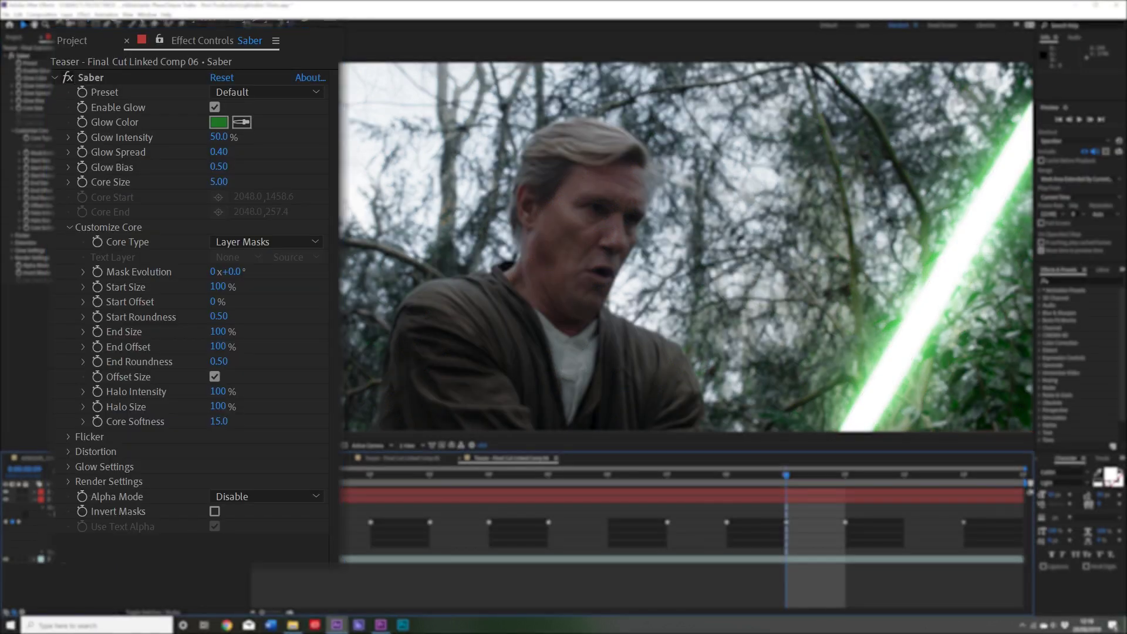
# Check the finished blade at frames 7 and 12, and save the project.
pyautogui.press('pageup')
pyautogui.press('pageup')
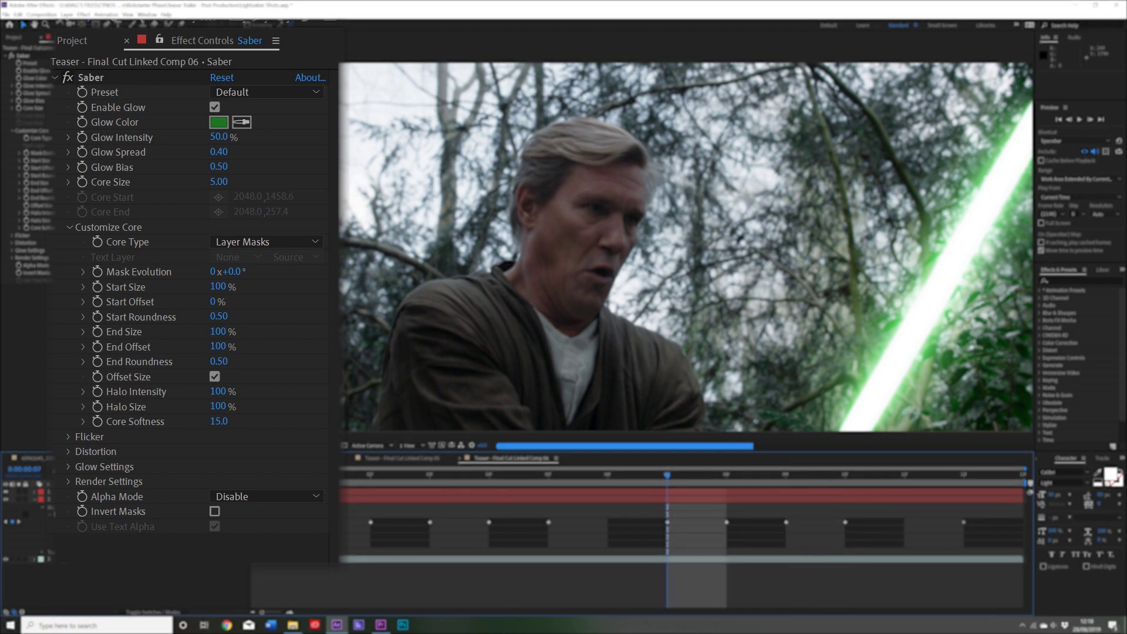
pyautogui.click(964, 475)
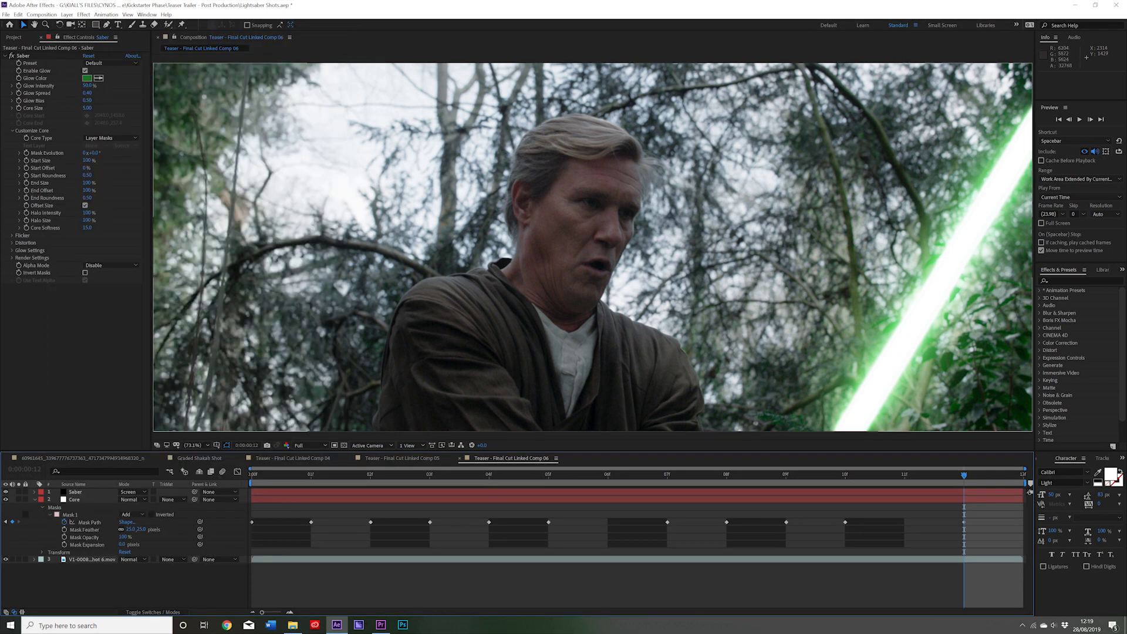
pyautogui.hotkey('ctrl', 's')
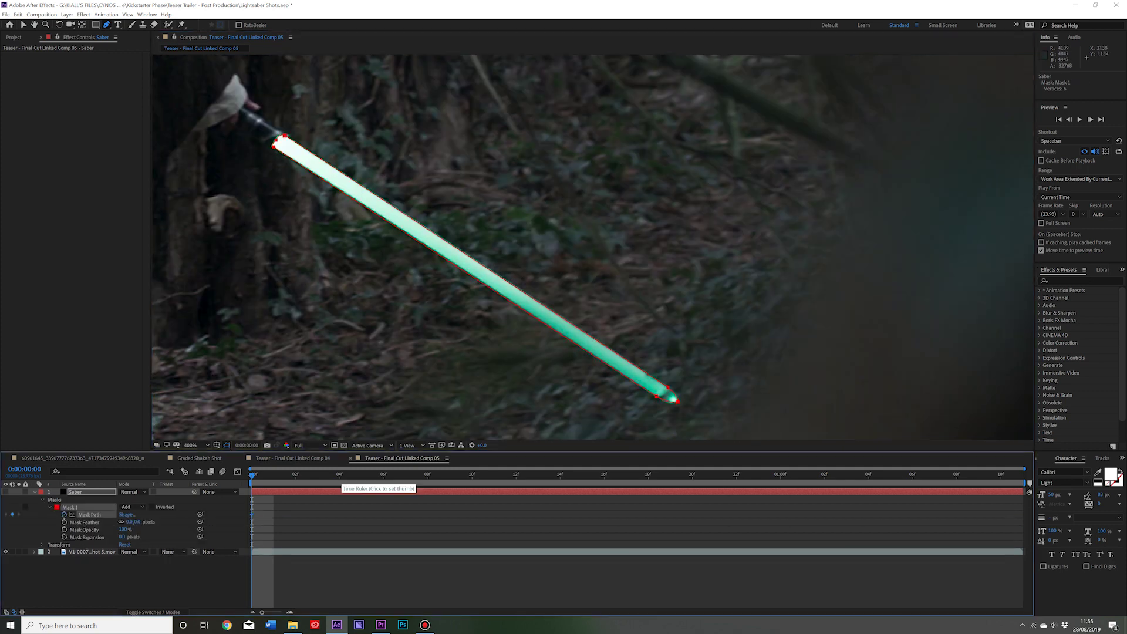
# Keyframe the Saber layer's mask in Teaser - Final Cut Linked Comp 05 to follow the blade at frames 4 and 8.
pyautogui.click(340, 474)
pyautogui.press('v')
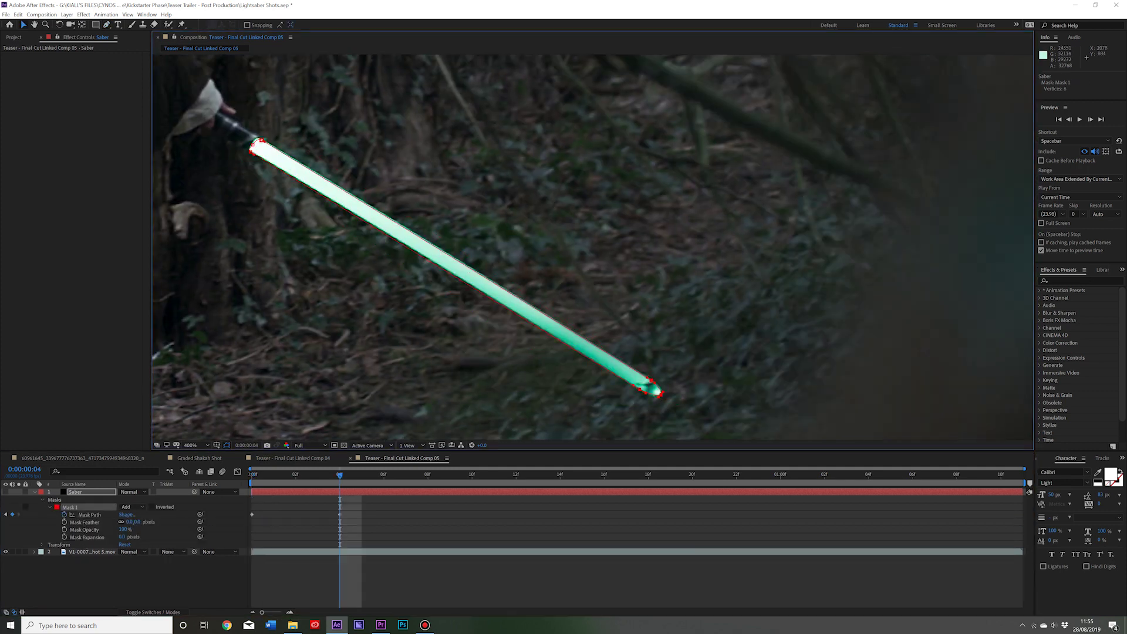
pyautogui.click(428, 475)
pyautogui.moveTo(251, 151); pyautogui.dragTo(235, 156)
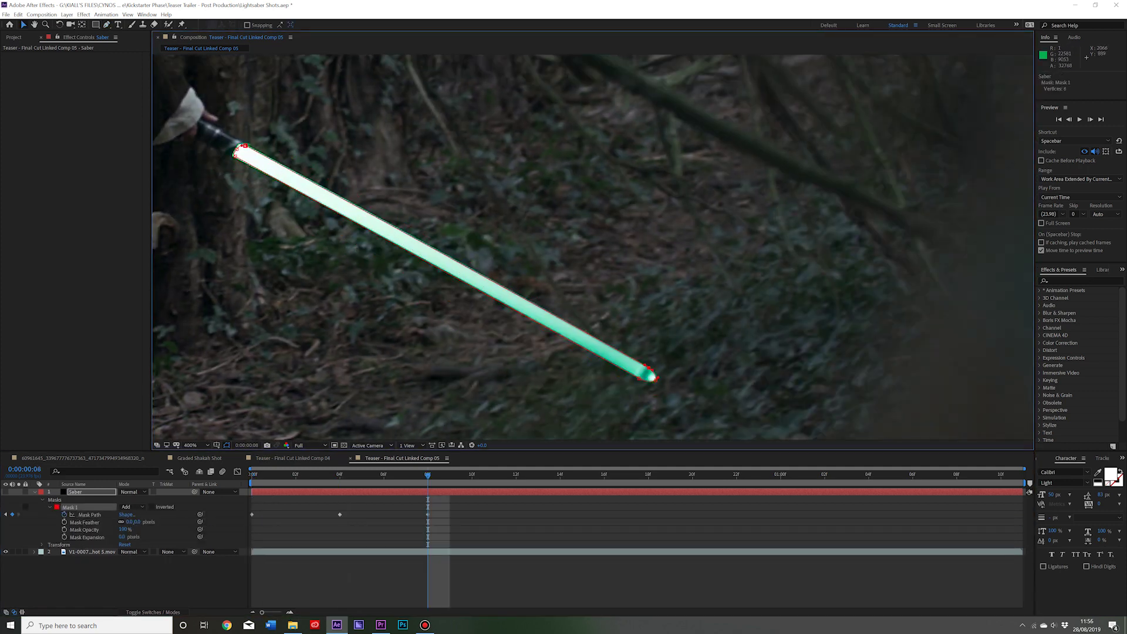
# Realign the tip and hilt ends of the Saber mask with the blade at frame 12.
pyautogui.press('pagedown')
pyautogui.press('pagedown')
pyautogui.press('pagedown')
pyautogui.press('pagedown')
pyautogui.moveTo(656, 379); pyautogui.dragTo(640, 385)
pyautogui.moveTo(235, 156); pyautogui.dragTo(218, 164)
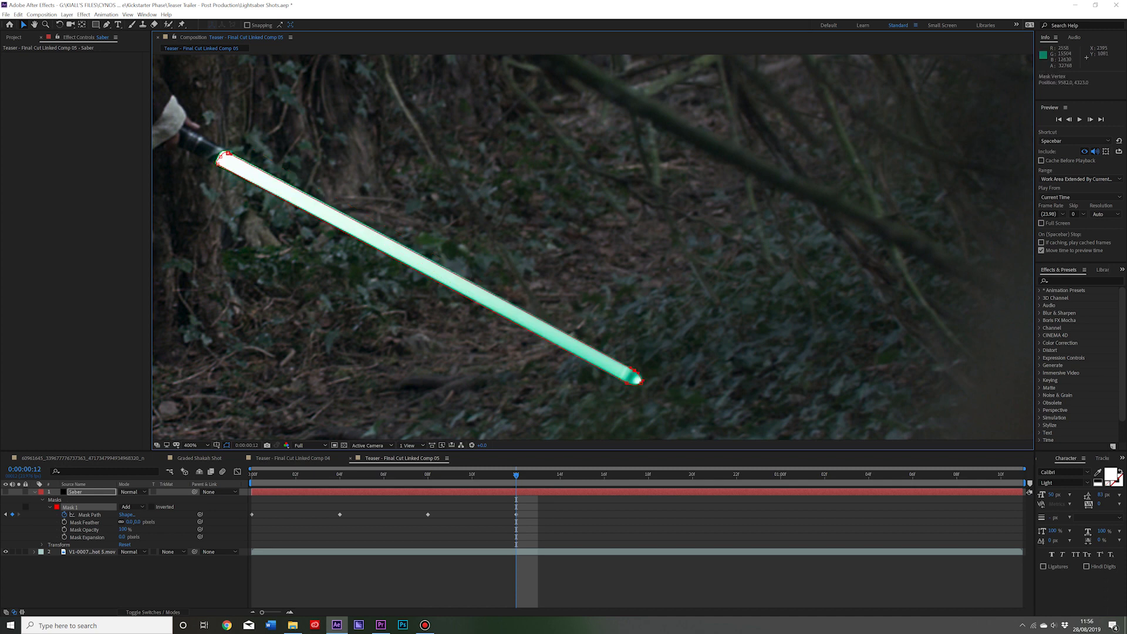
# Realign both ends of the Saber mask with the blade at frame 16.
pyautogui.press('pagedown')
pyautogui.press('pagedown')
pyautogui.press('pagedown')
pyautogui.press('pagedown')
pyautogui.moveTo(641, 384); pyautogui.dragTo(624, 391)
pyautogui.moveTo(218, 164); pyautogui.dragTo(203, 168)
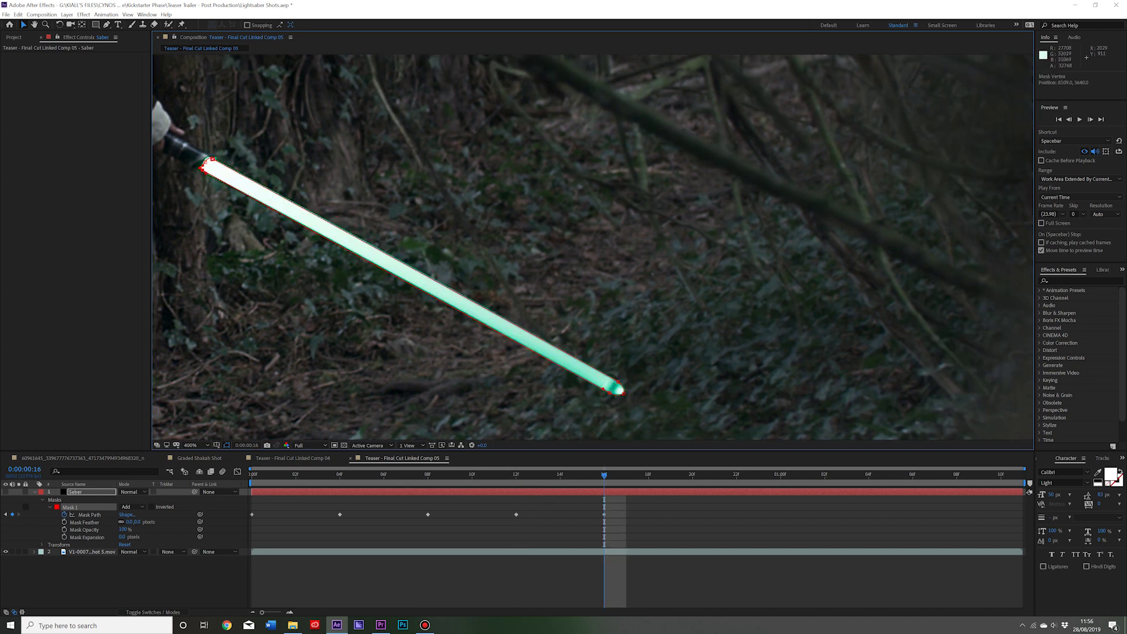
# Realign the Saber mask's tip and hilt ends with the blade at frame 20.
pyautogui.press('pagedown')
pyautogui.press('pagedown')
pyautogui.press('pagedown')
pyautogui.press('pagedown')
pyautogui.moveTo(625, 391); pyautogui.dragTo(608, 395)
pyautogui.moveTo(411, 235); pyautogui.dragTo(544, 251)
pyautogui.moveTo(336, 184); pyautogui.dragTo(322, 184)
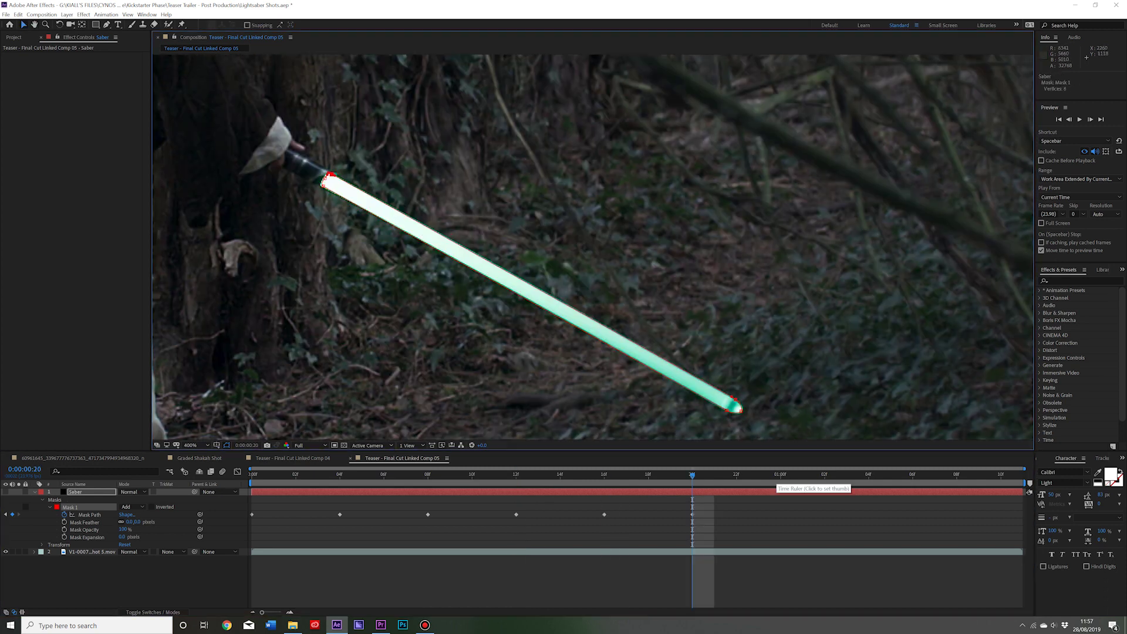
# Fit the Saber mask to the blade at 0:00:01:00.
pyautogui.click(780, 474)
pyautogui.moveTo(740, 411); pyautogui.dragTo(730, 413)
pyautogui.moveTo(322, 185); pyautogui.dragTo(300, 179)
# Fit the Saber mask to the blade at 0:00:01:04 and 0:00:01:08.
pyautogui.press('pagedown')
pyautogui.press('pagedown')
pyautogui.press('pagedown')
pyautogui.press('pagedown')
pyautogui.press('pagedown')
pyautogui.press('pagedown')
pyautogui.press('pagedown')
pyautogui.press('pagedown')
pyautogui.moveTo(715, 403); pyautogui.dragTo(708, 403)
pyautogui.moveTo(303, 180); pyautogui.dragTo(296, 179)
# Fit the Saber mask to the blade at 0:00:01:10 by moving its tip and hilt ends.
pyautogui.press('pagedown')
pyautogui.press('pagedown')
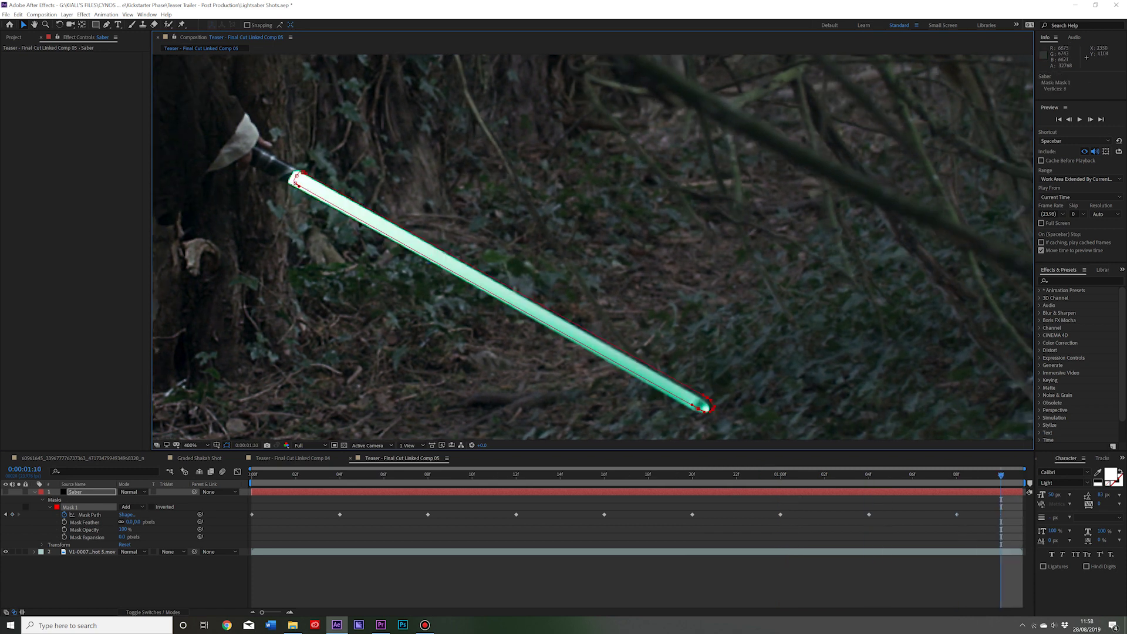
pyautogui.moveTo(707, 404); pyautogui.dragTo(704, 406)
pyautogui.moveTo(296, 179); pyautogui.dragTo(291, 179)
# Return to the first frame and create a white (FFFFFF) solid layer named Core.
pyautogui.hotkey('shift', '/')
pyautogui.press('Home')
pyautogui.click(440, 584)
pyautogui.hotkey('ctrl', 'y')
pyautogui.write('Core')
pyautogui.click(404, 357)
pyautogui.click(341, 250)
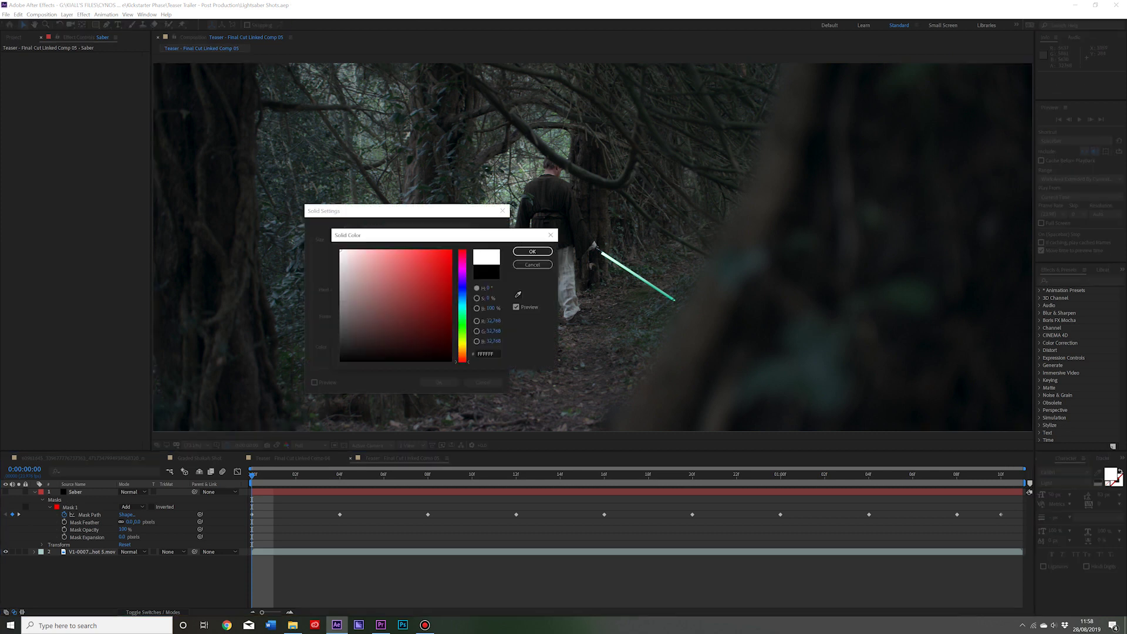
pyautogui.click(532, 252)
pyautogui.click(438, 382)
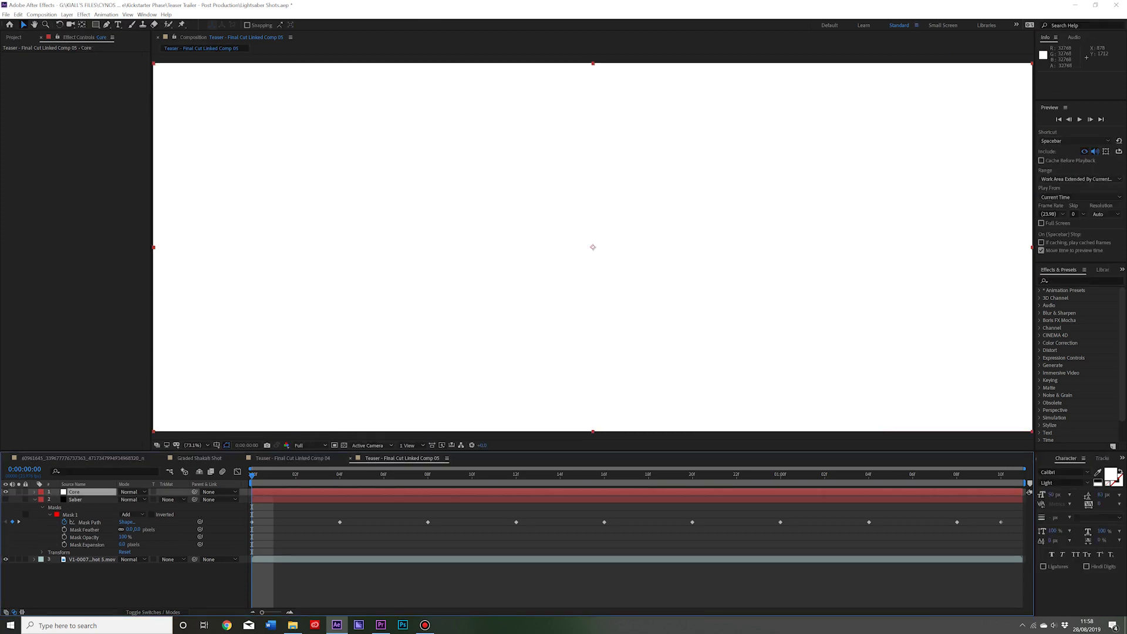
# Copy the Saber layer's mask with its keyframes onto the Core layer.
pyautogui.click(70, 514)
pyautogui.hotkey('ctrl', 'c')
pyautogui.click(74, 492)
pyautogui.hotkey('ctrl', 'v')
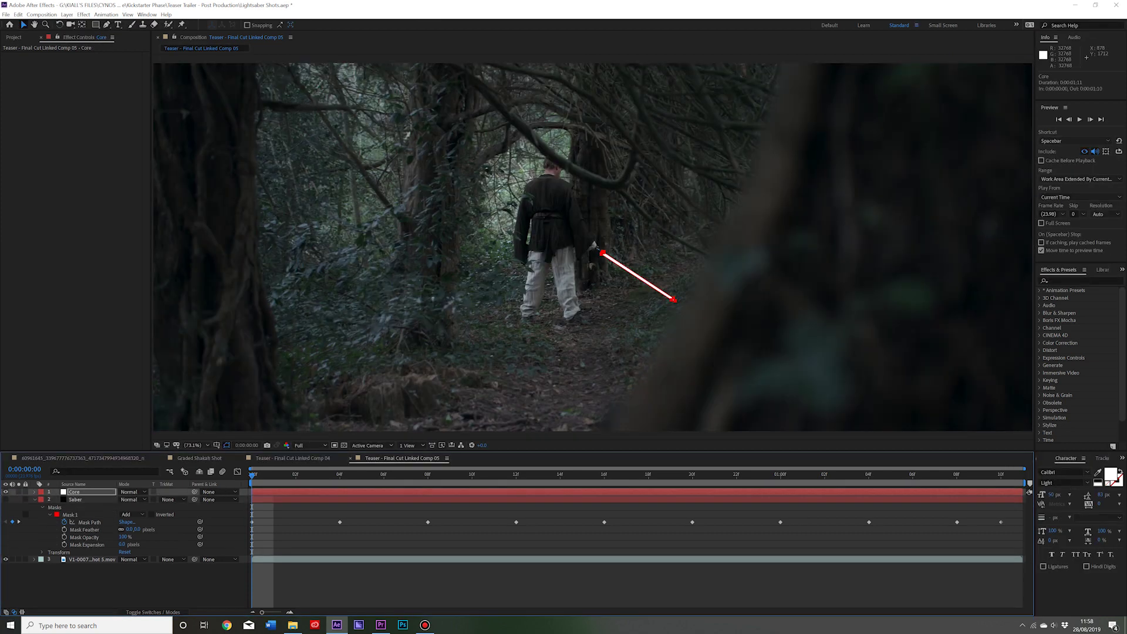
# Apply the Saber effect to the Saber layer with the Default preset.
pyautogui.click(35, 499)
pyautogui.click(75, 499)
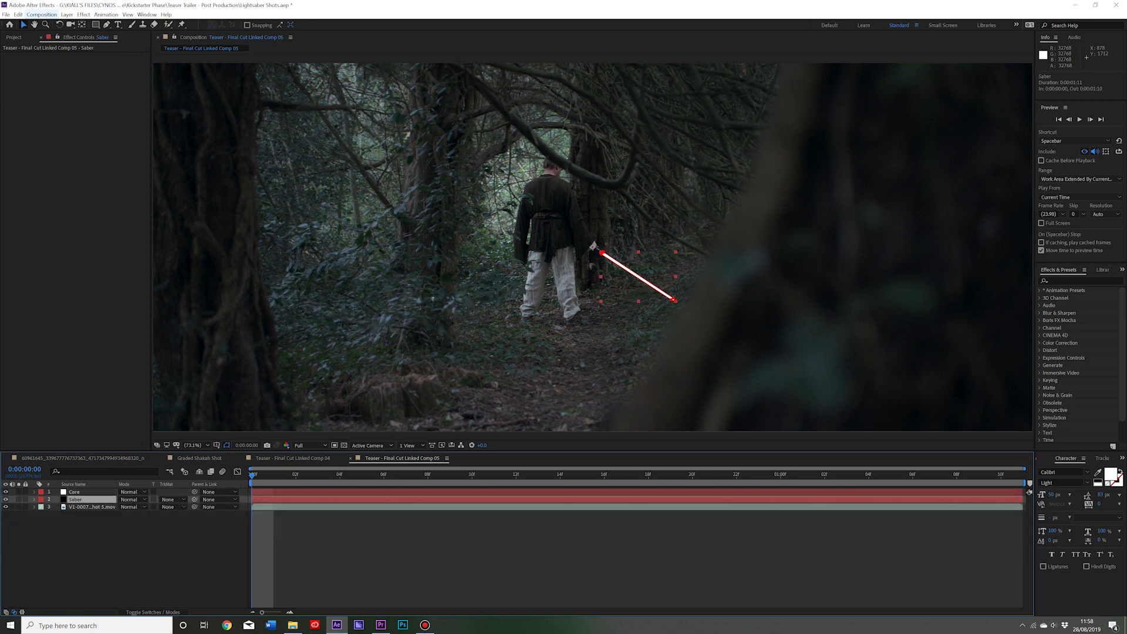
pyautogui.click(83, 14)
pyautogui.moveTo(117, 254)
pyautogui.click(226, 268)
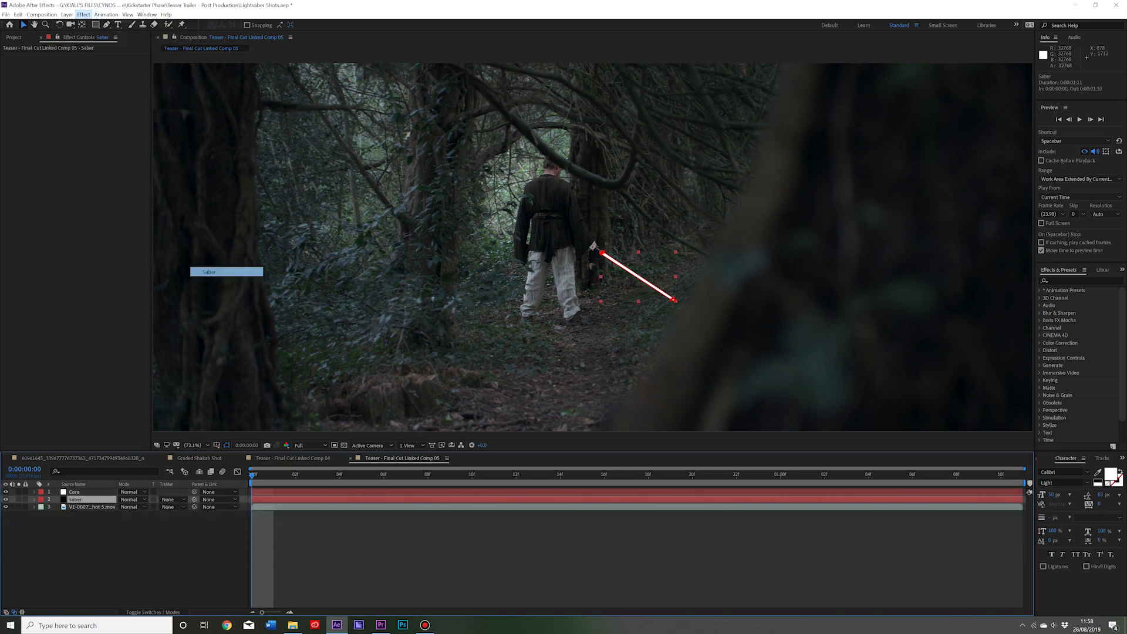
pyautogui.click(112, 63)
pyautogui.click(100, 72)
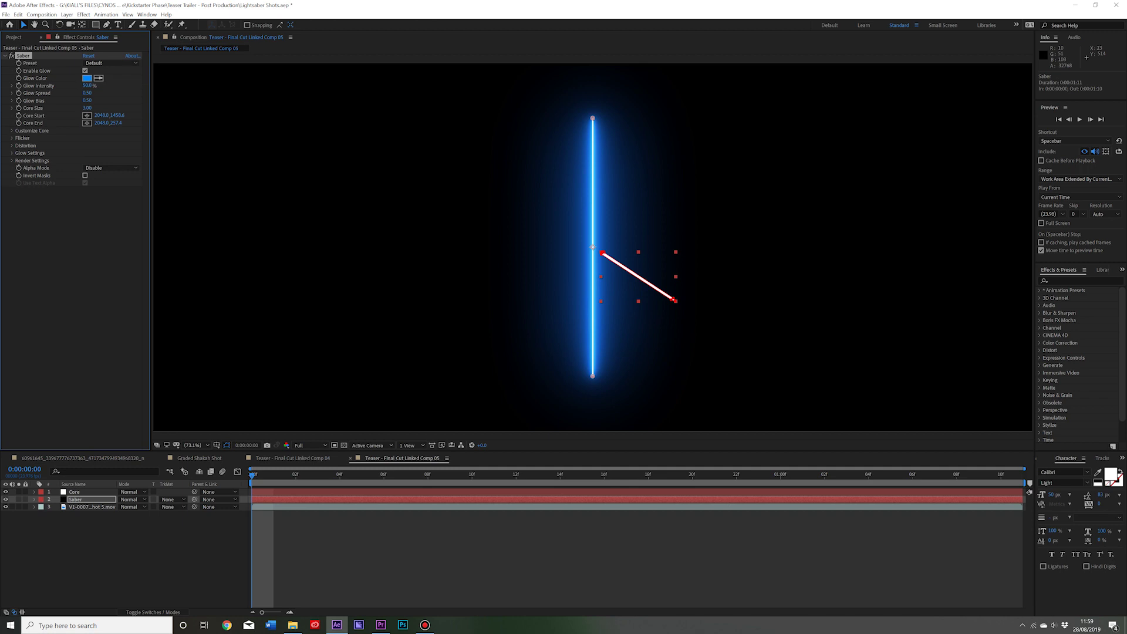
# Copy the green Glow Color from the Saber layer in Comp 04 to the Saber effect in Comp 05.
pyautogui.click(293, 458)
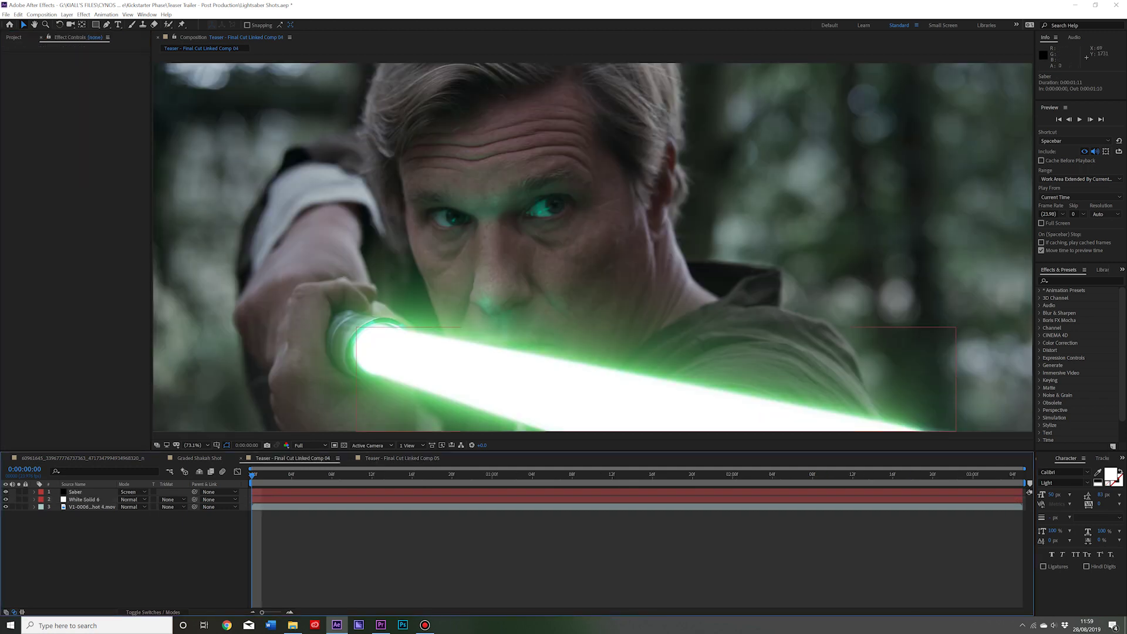
pyautogui.click(75, 492)
pyautogui.click(87, 78)
pyautogui.click(533, 252)
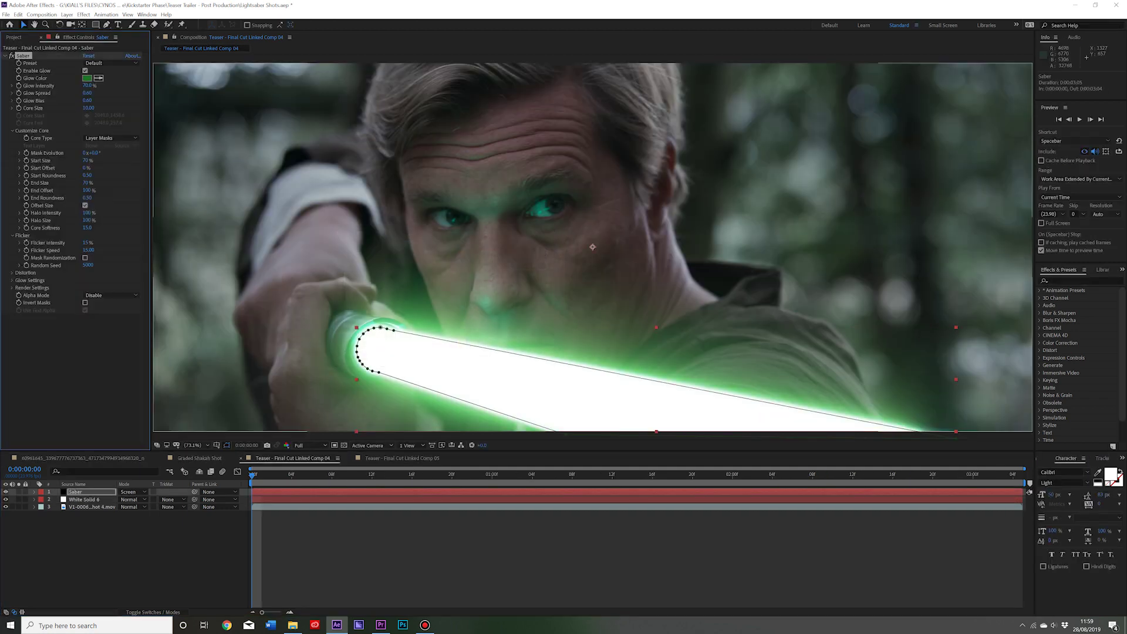
pyautogui.click(402, 458)
pyautogui.click(87, 78)
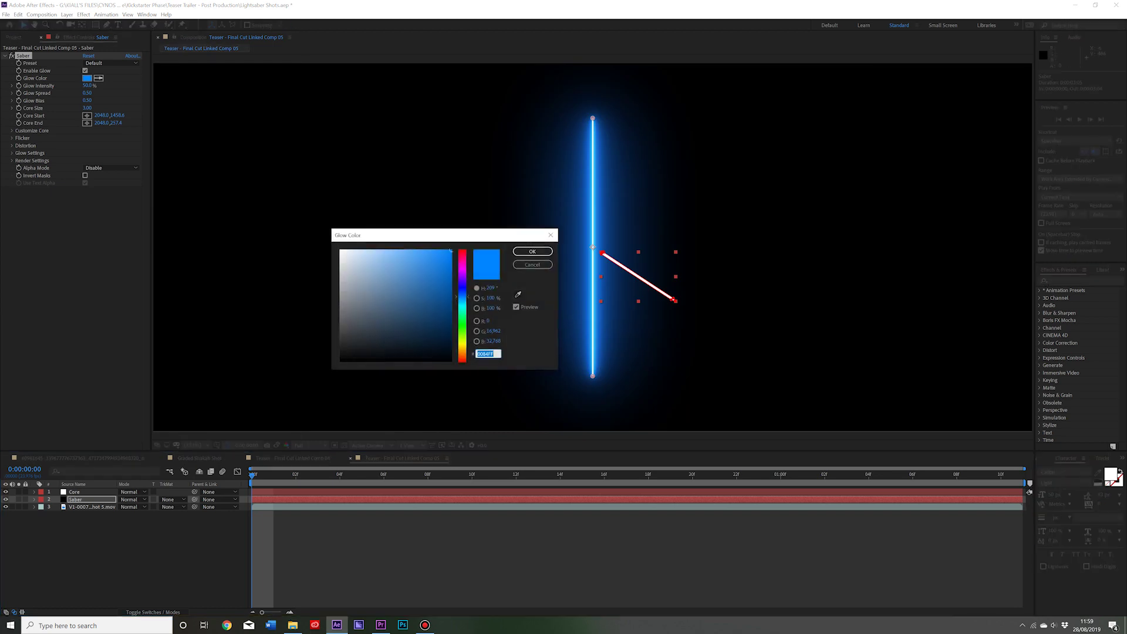
pyautogui.hotkey('ctrl', 'v')
pyautogui.press('Return')
# Set the Saber effect's Core Type to Layer Masks.
pyautogui.click(12, 131)
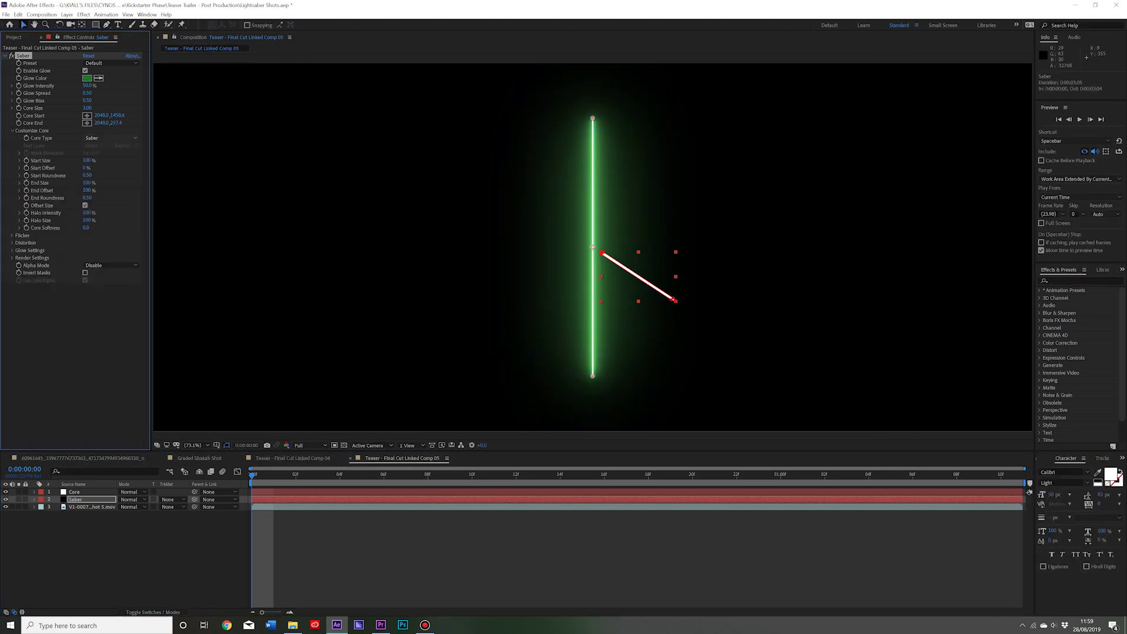
pyautogui.click(111, 138)
pyautogui.click(111, 156)
pyautogui.click(111, 156)
pyautogui.click(11, 130)
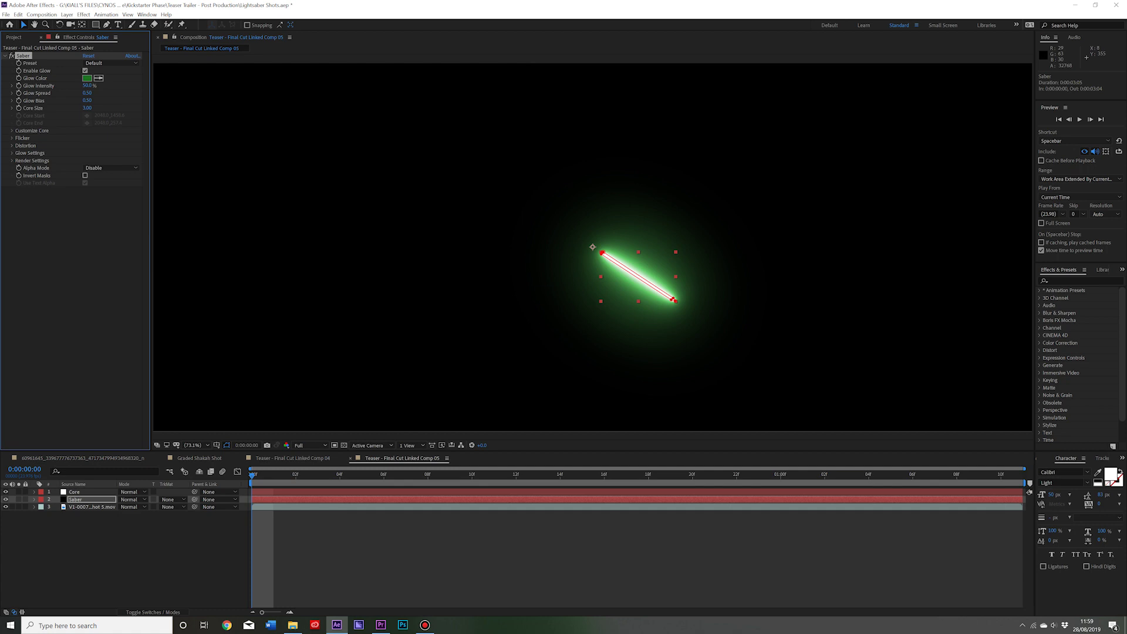
# Review the Saber effect's Flicker settings and open the Core Softness value under Customize Core.
pyautogui.click(12, 138)
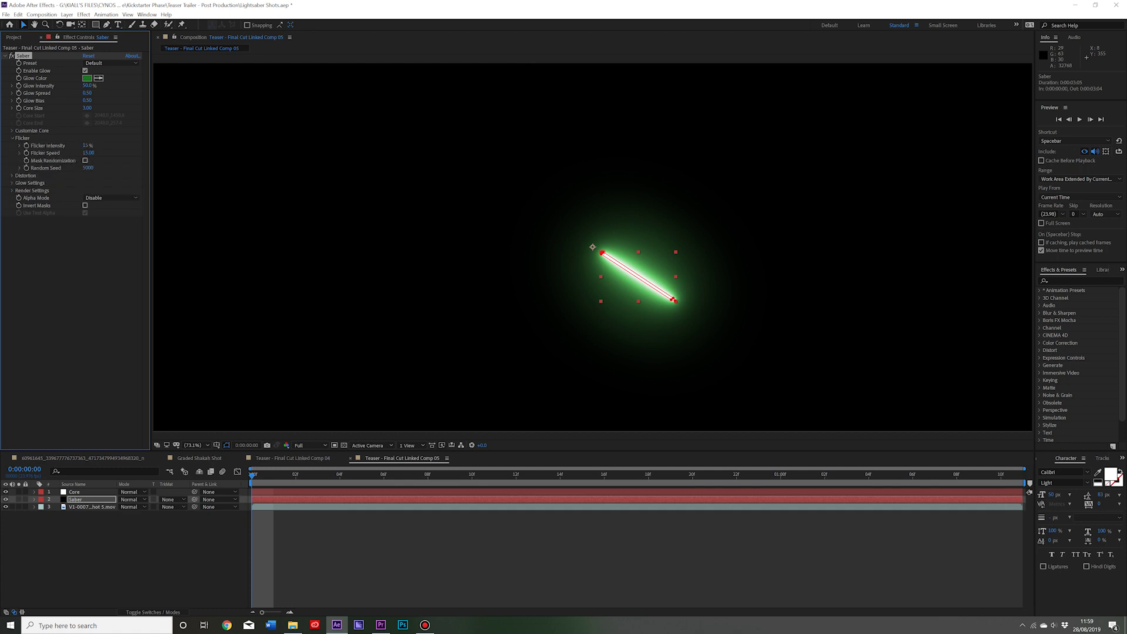
pyautogui.click(12, 138)
pyautogui.click(12, 131)
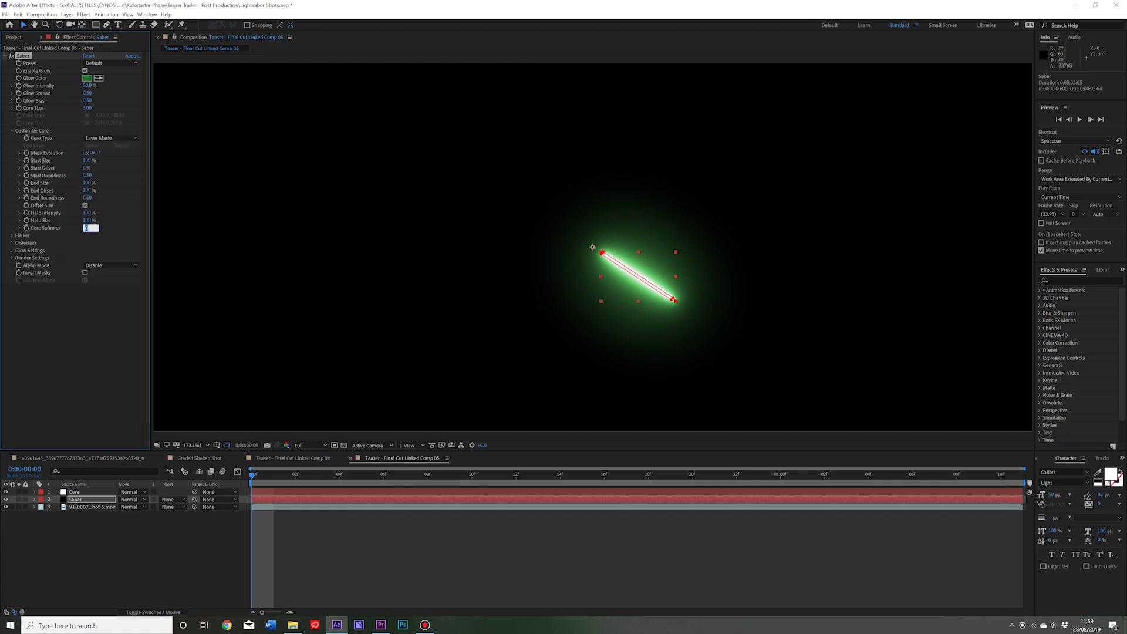
pyautogui.click(12, 130)
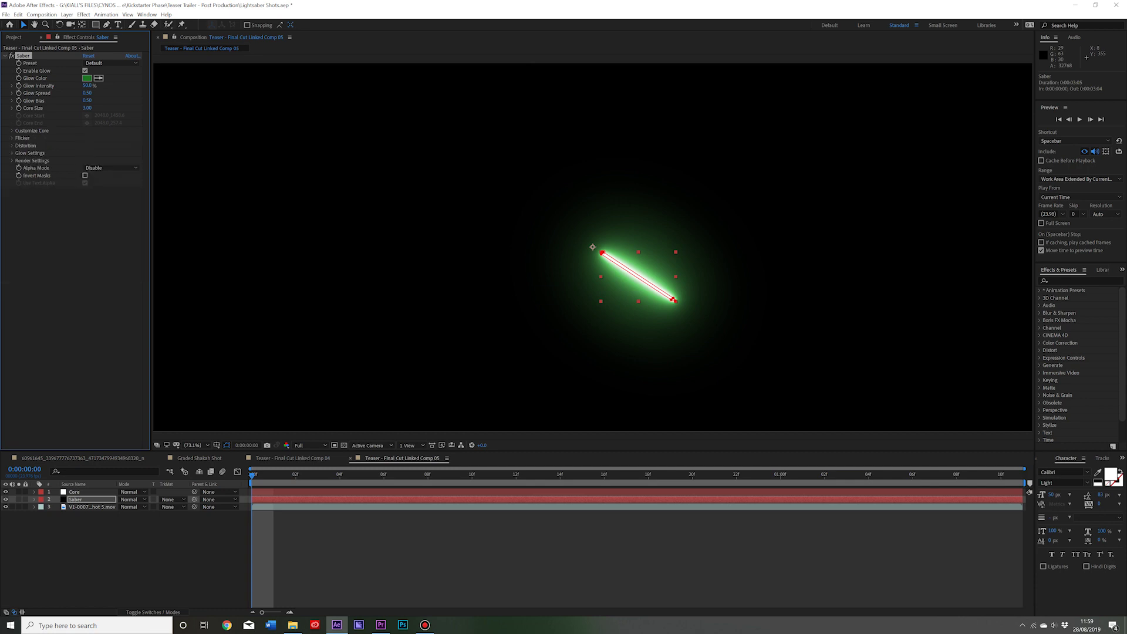
# Set the Saber layer's blending mode to Screen.
pyautogui.click(132, 499)
pyautogui.click(141, 234)
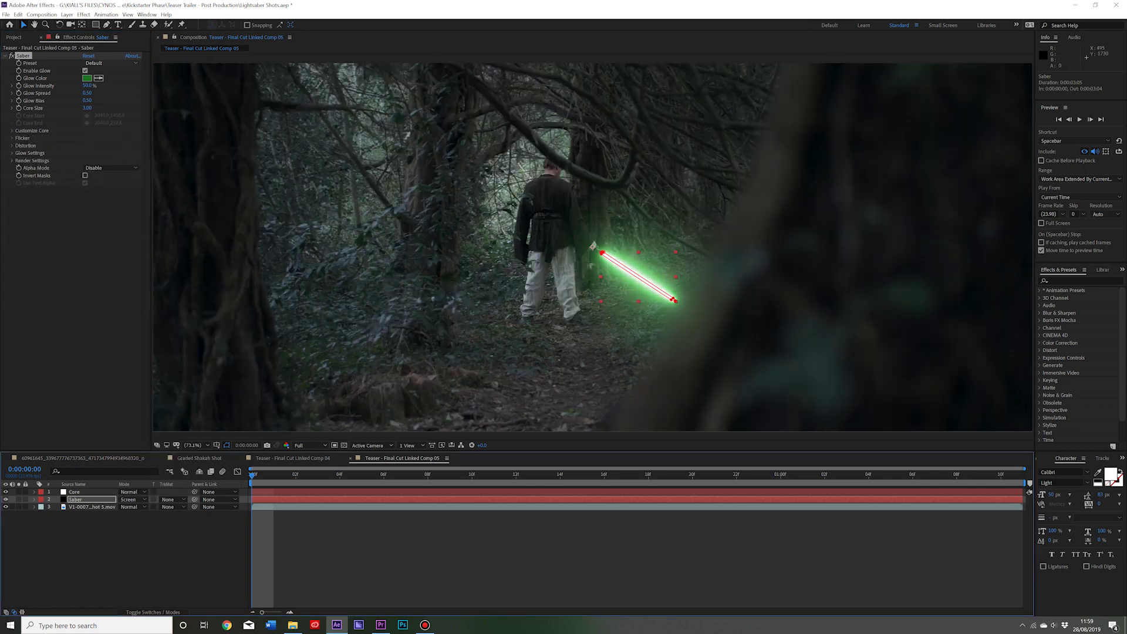
# Set the Saber effect's Core Size to 1 and its Glow Bias to 0.8.
pyautogui.click(87, 86)
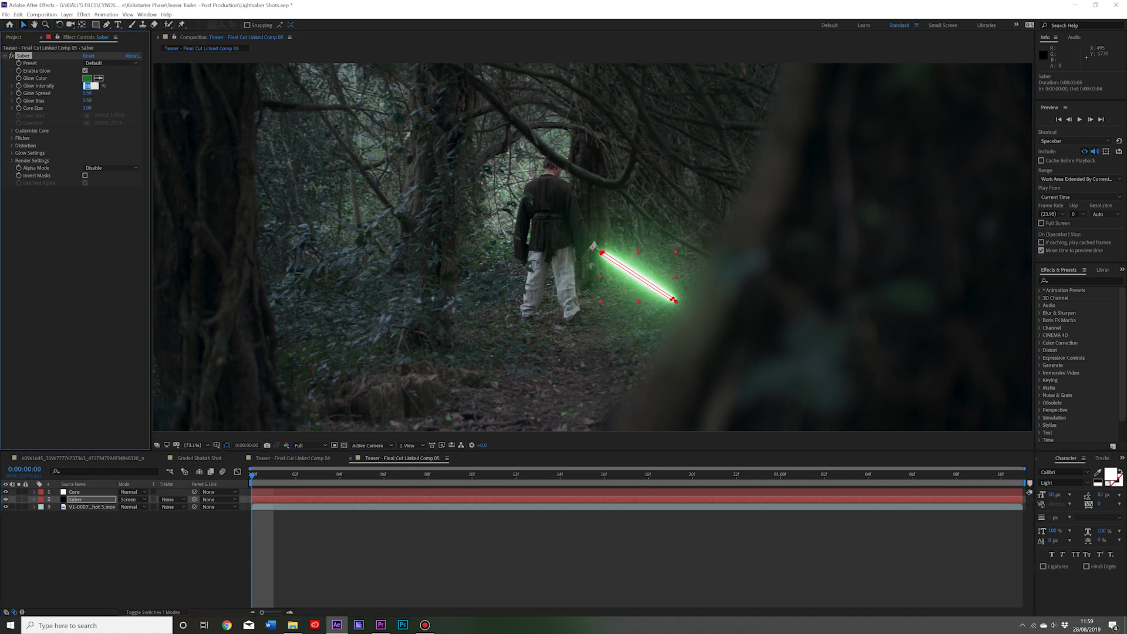
pyautogui.click(87, 108)
pyautogui.write('1')
pyautogui.press('Return')
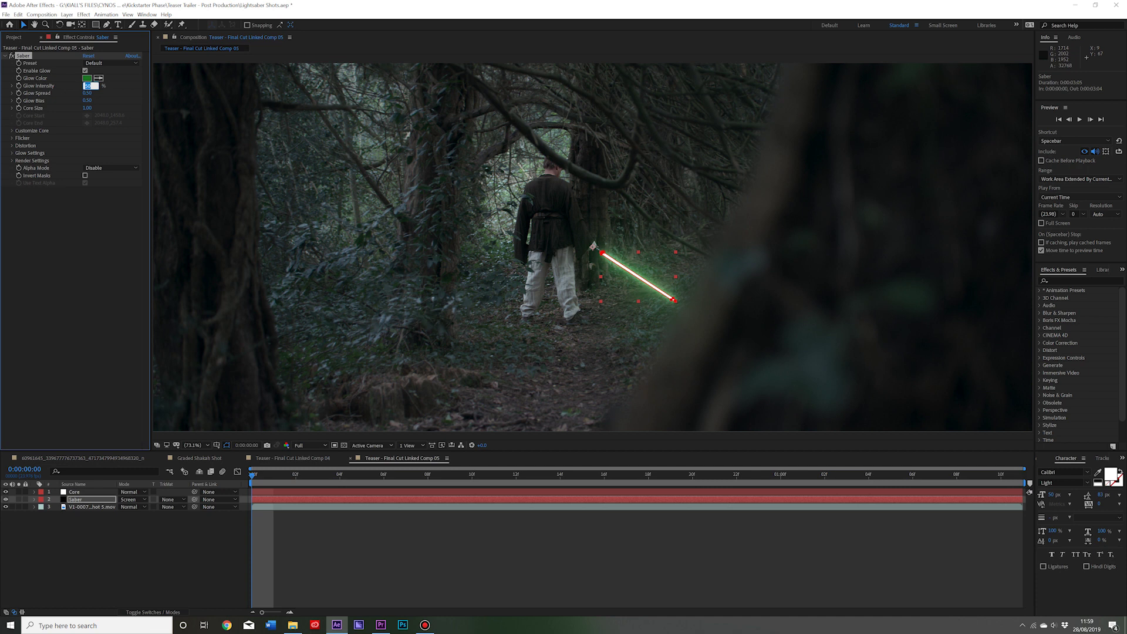
pyautogui.click(87, 100)
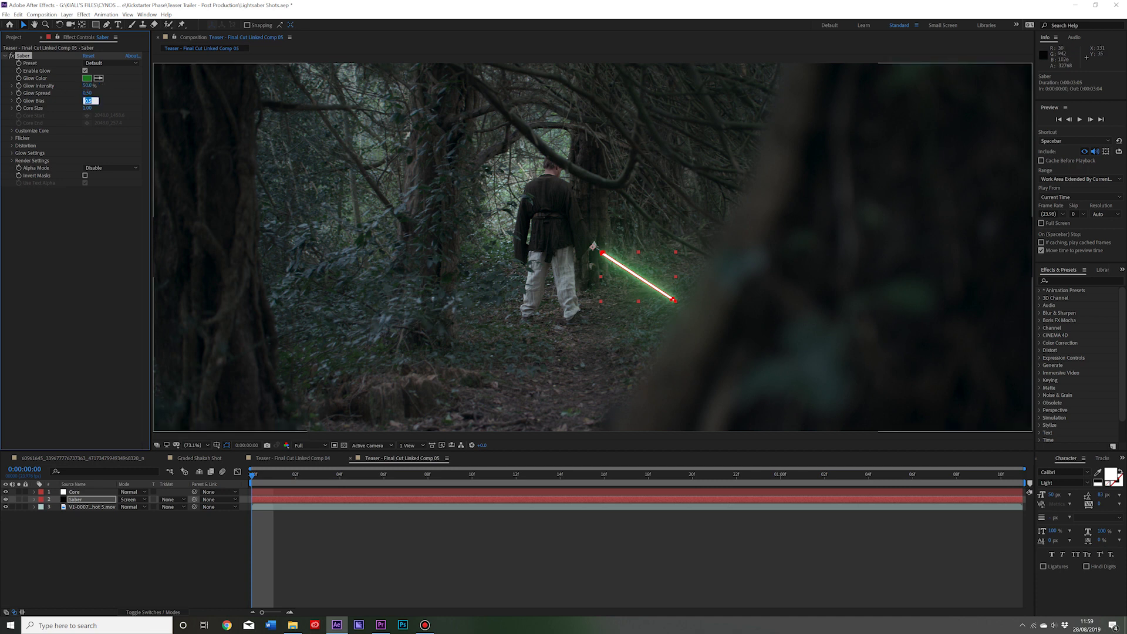
pyautogui.write('.8')
pyautogui.press('Return')
pyautogui.click(130, 549)
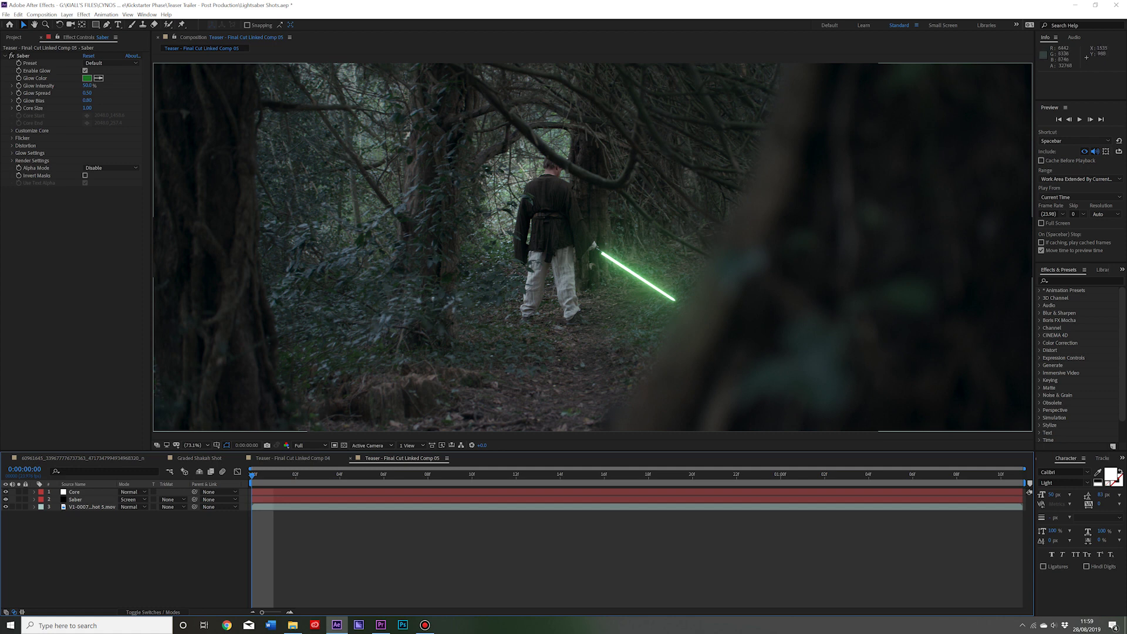
# Try a Glow Spread of 0.6 on the Saber effect while inspecting the blade up close.
pyautogui.scroll(3, 590, 244)
pyautogui.scroll(2, 593, 246)
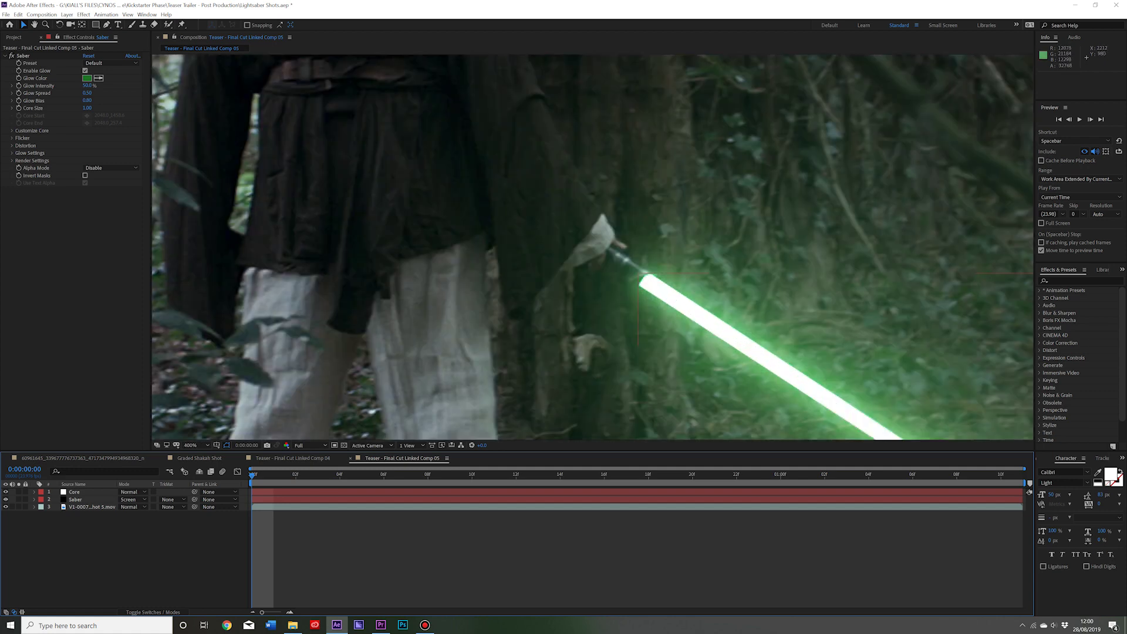
pyautogui.press('space')
pyautogui.moveTo(386, 373); pyautogui.dragTo(152, 254)
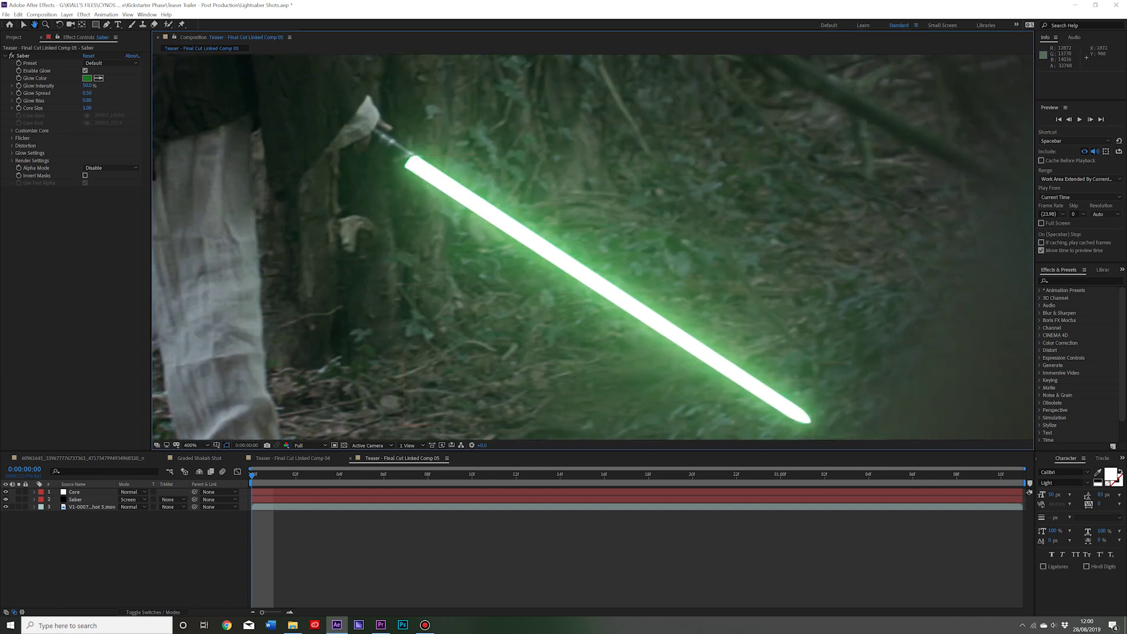
pyautogui.click(87, 93)
pyautogui.write('0.6')
pyautogui.press('Return')
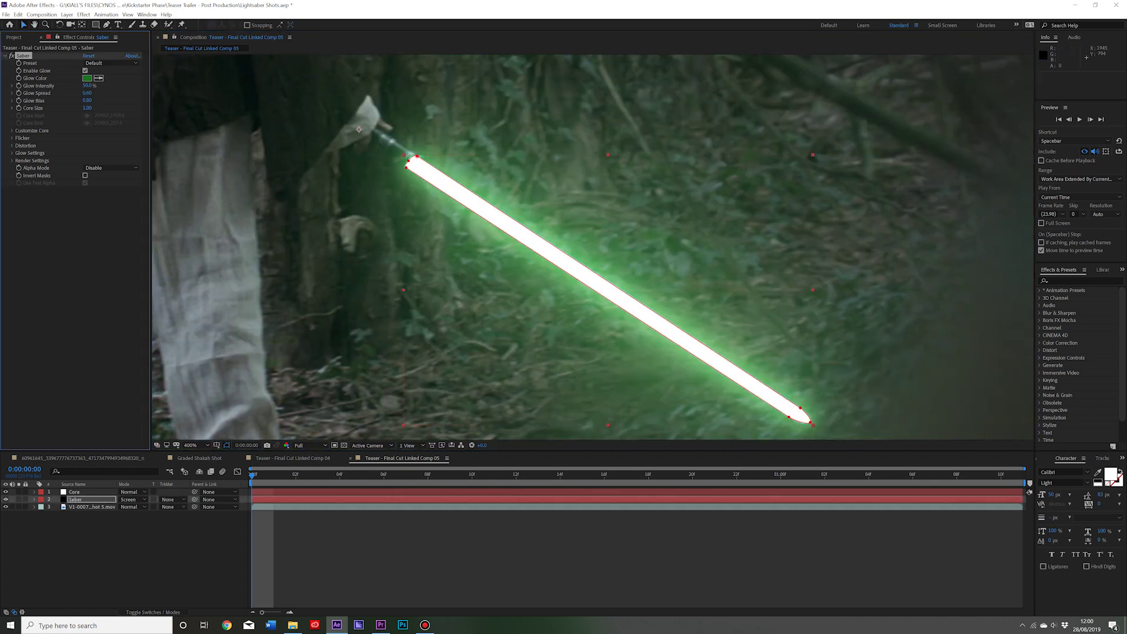
# Set the Saber effect's Glow Spread to 0.4.
pyautogui.click(87, 92)
pyautogui.write('0.4')
pyautogui.press('Return')
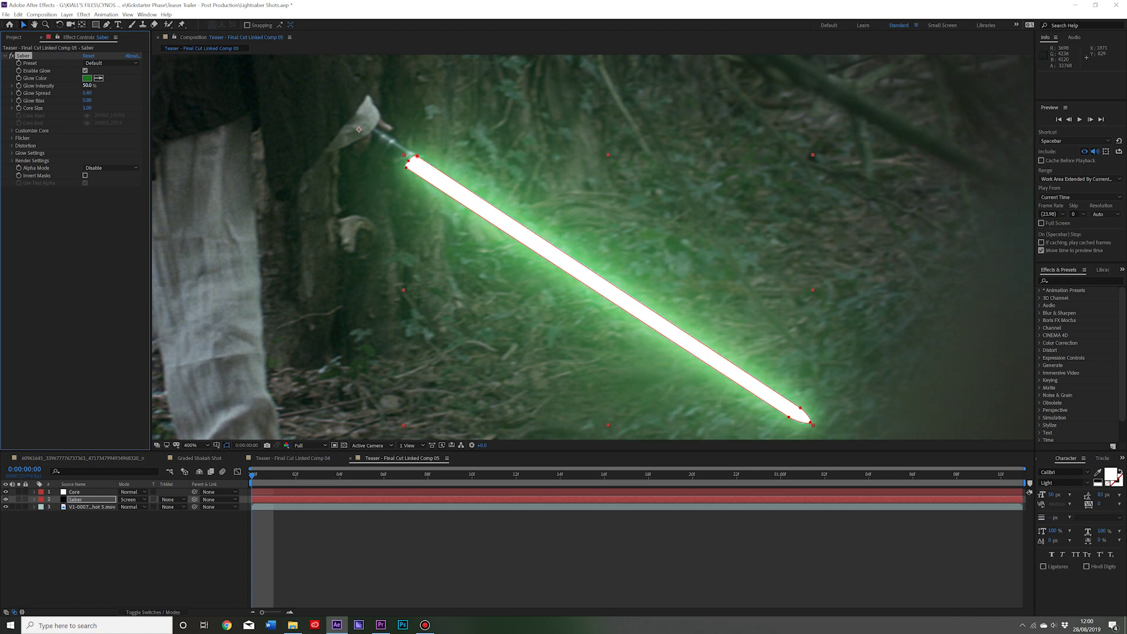
pyautogui.click(203, 552)
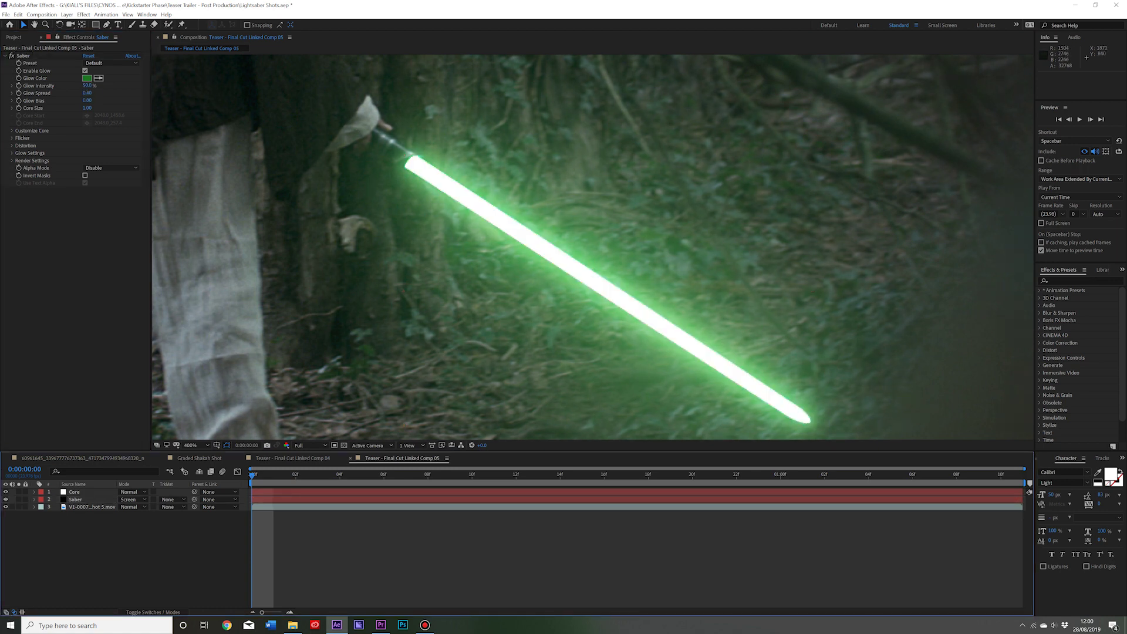
# Set the Saber effect's Glow Intensity to 60% and deselect all layers to judge the glow in the full frame.
pyautogui.click(87, 86)
pyautogui.press('Return')
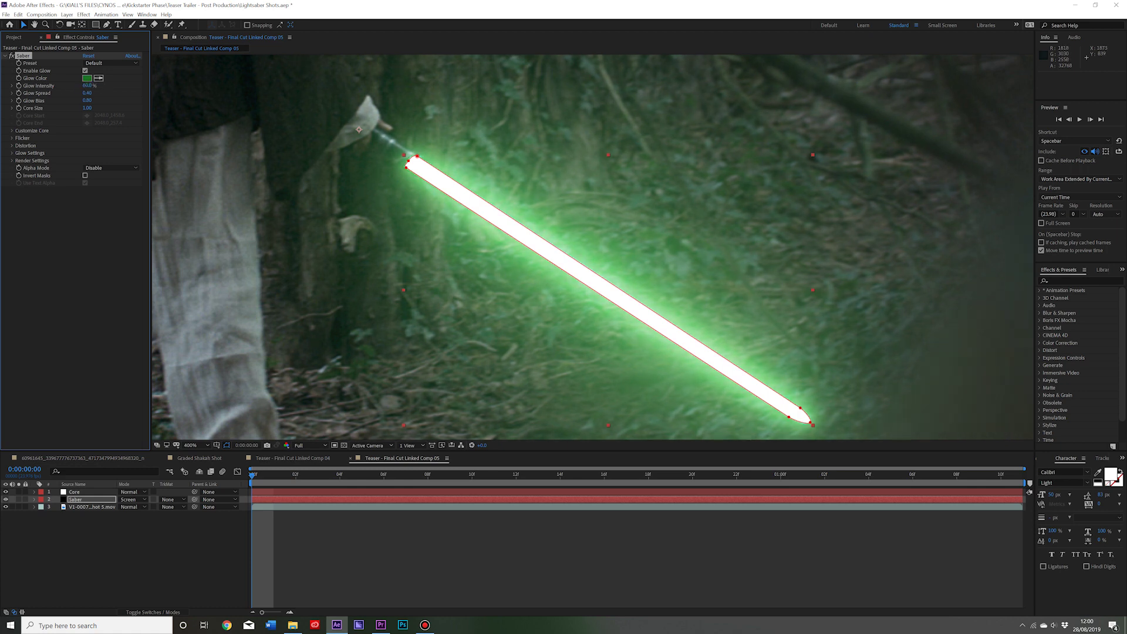
pyautogui.scroll(-2, 178, 192)
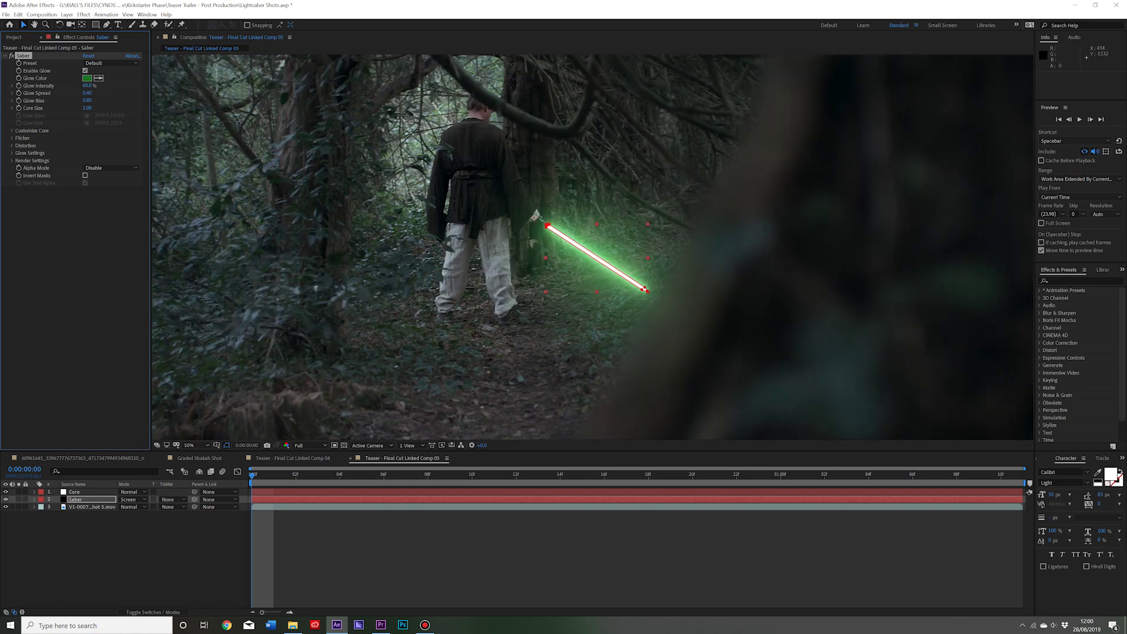
pyautogui.scroll(-1, 236, 433)
pyautogui.click(155, 209)
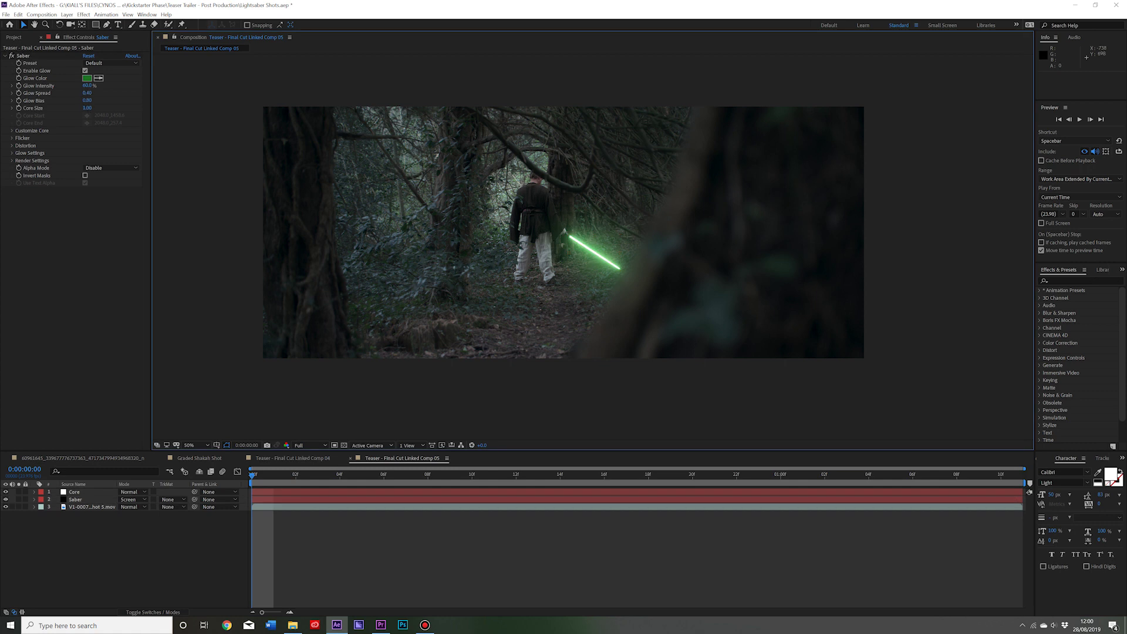
pyautogui.click(87, 86)
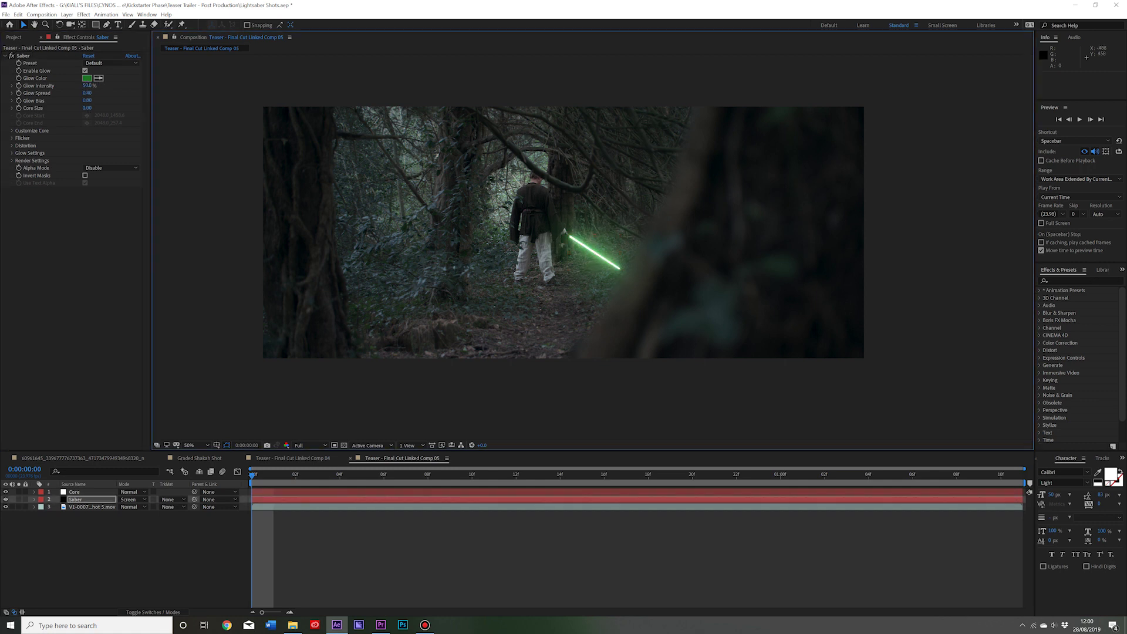
pyautogui.write('60')
pyautogui.press('Return')
pyautogui.click(88, 246)
pyautogui.click(293, 238)
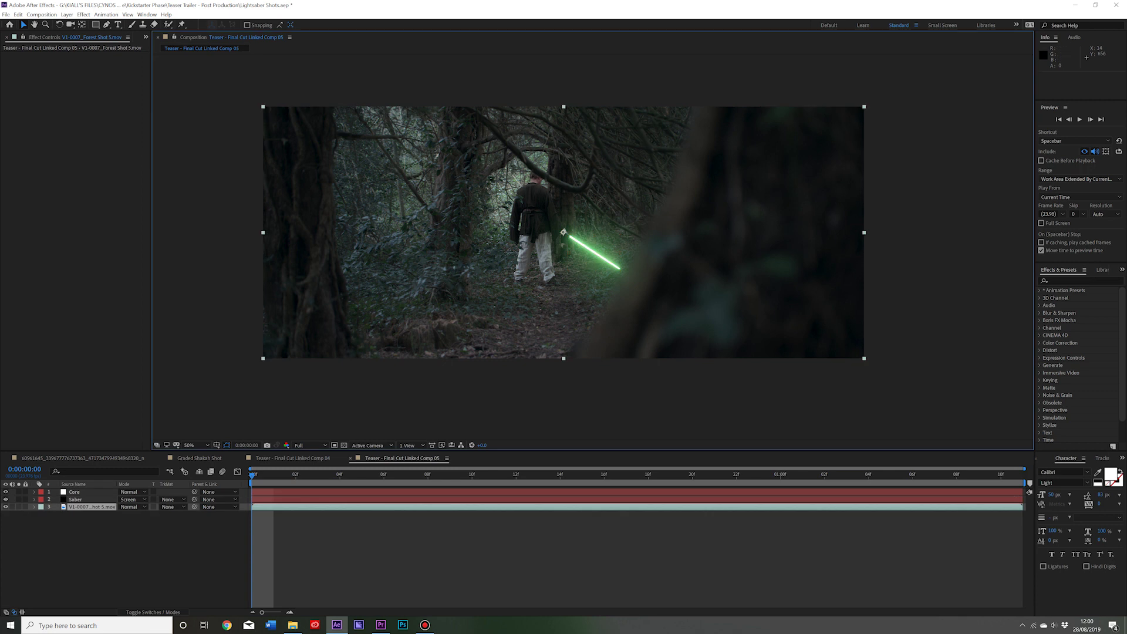
pyautogui.click(246, 239)
pyautogui.hotkey('ctrl', 'shift', 'a')
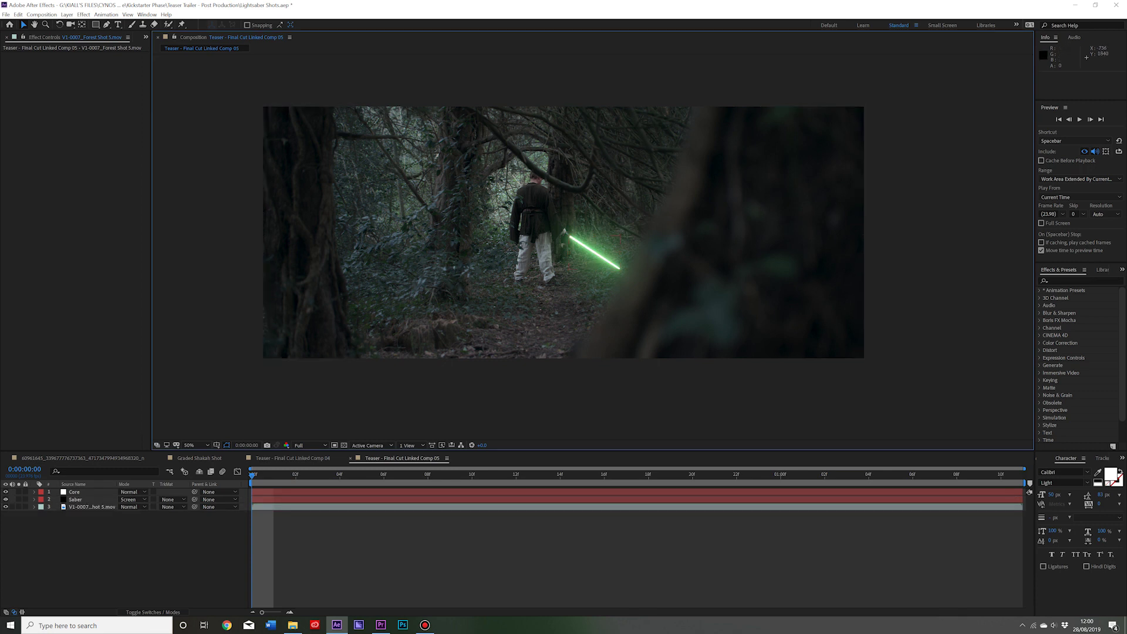
# Reveal the Core layer's Mask 1 properties and try Mask Feather values of 25 and 5 pixels.
pyautogui.click(76, 500)
pyautogui.click(34, 492)
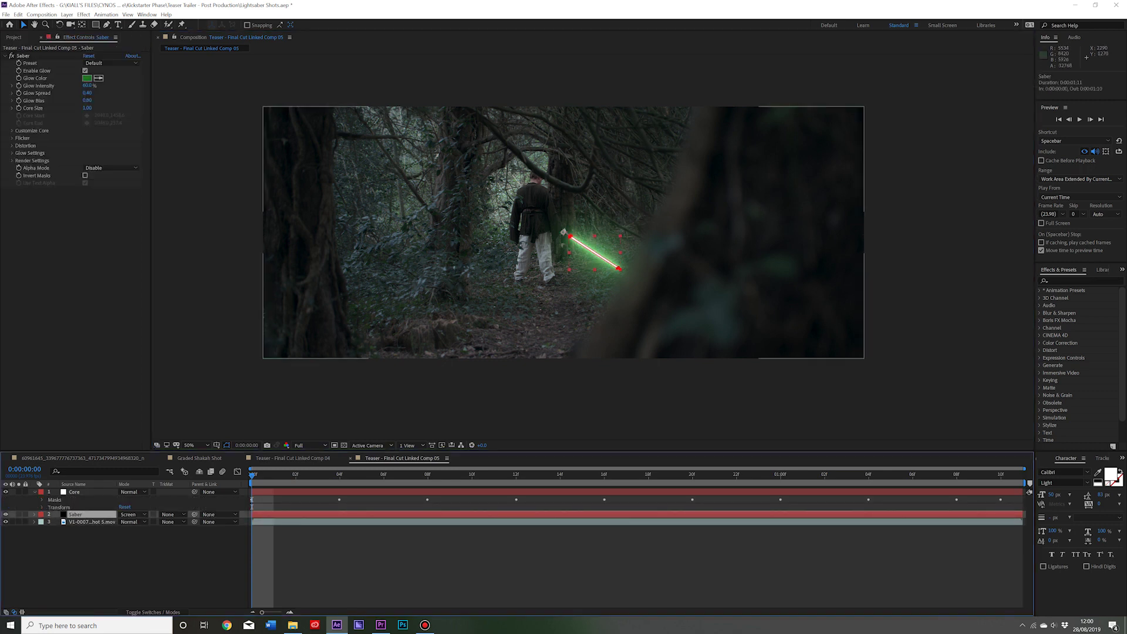
pyautogui.scroll(3, 563, 246)
pyautogui.click(352, 557)
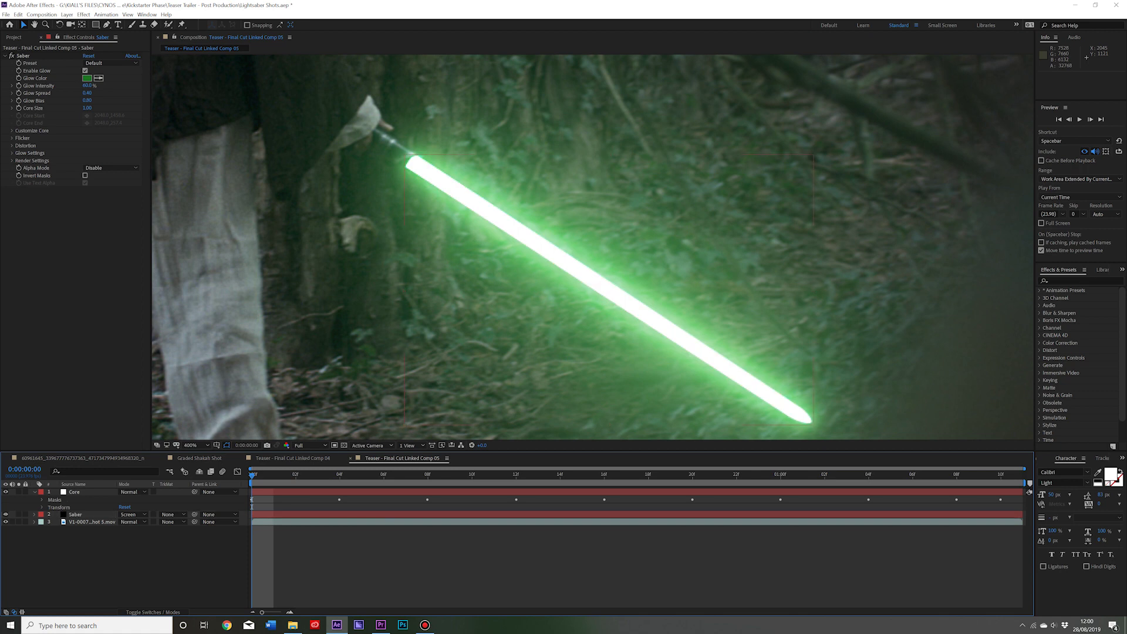
pyautogui.click(41, 500)
pyautogui.click(49, 507)
pyautogui.click(138, 522)
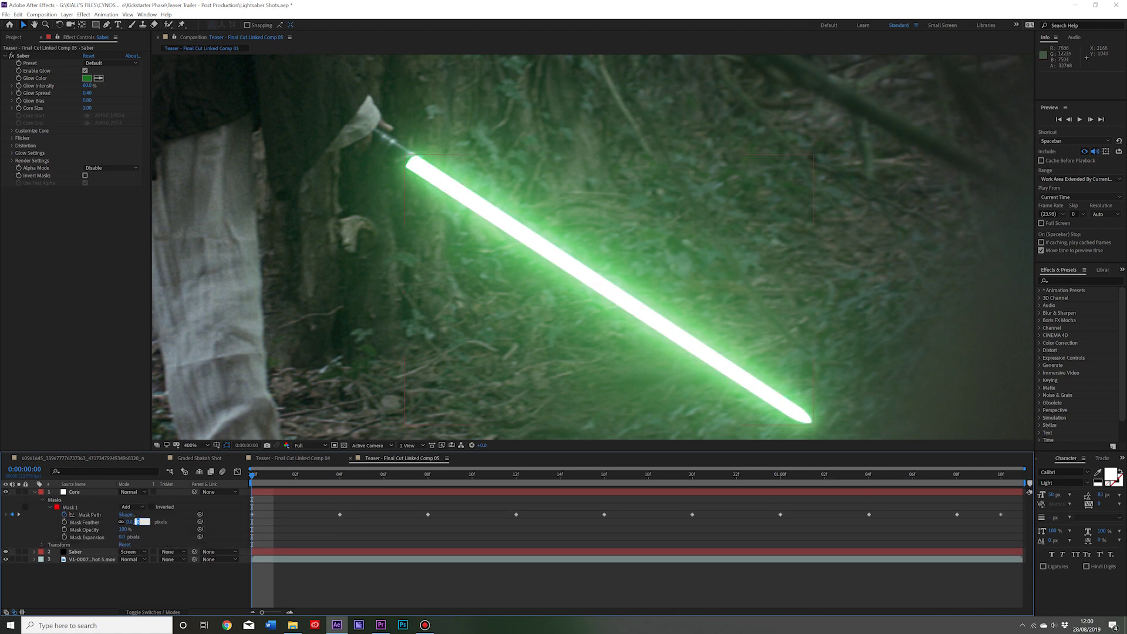
pyautogui.write('25')
pyautogui.press('Return')
pyautogui.click(141, 521)
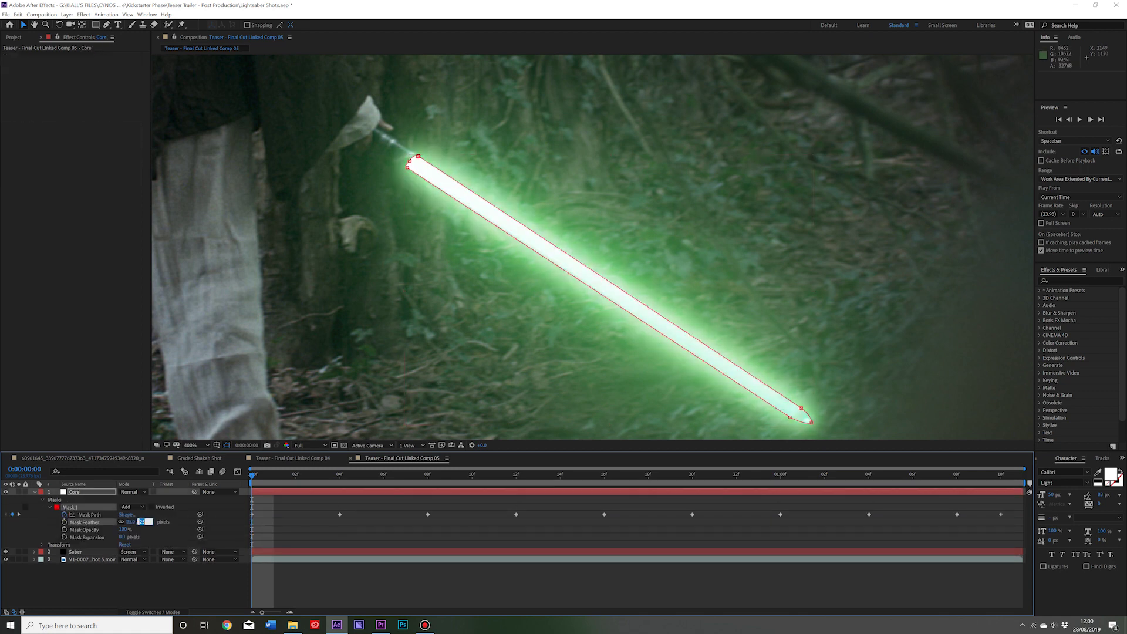
pyautogui.write('5')
pyautogui.press('Return')
# Compare the Core mask's edge with a Mask Feather of 0 and of 5 pixels.
pyautogui.click(137, 522)
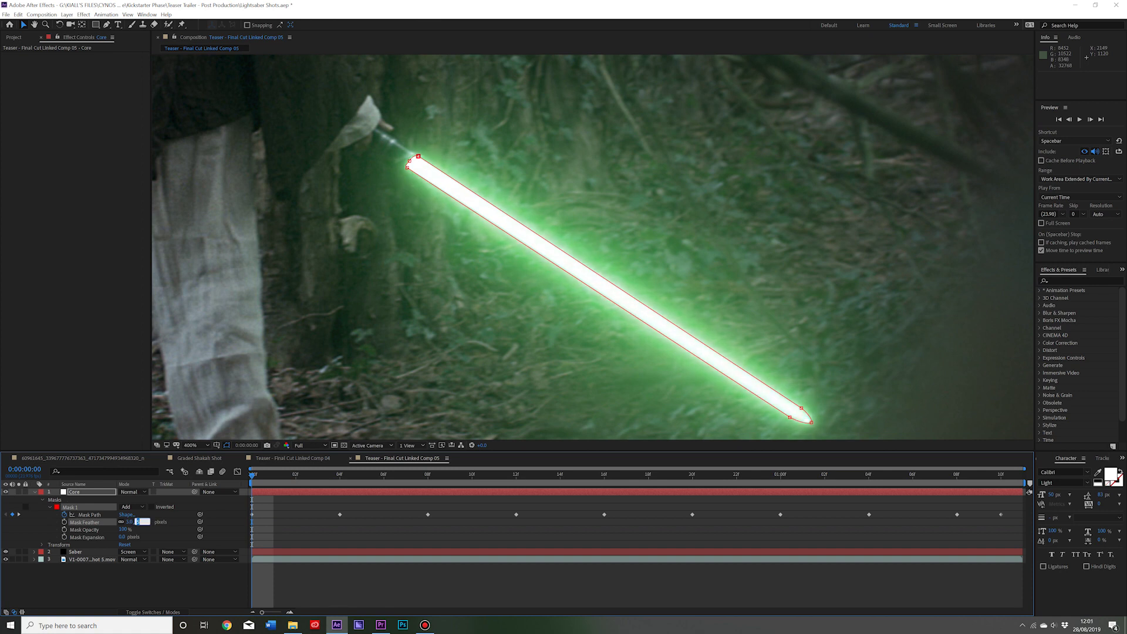
pyautogui.write('0')
pyautogui.press('Return')
pyautogui.click(137, 521)
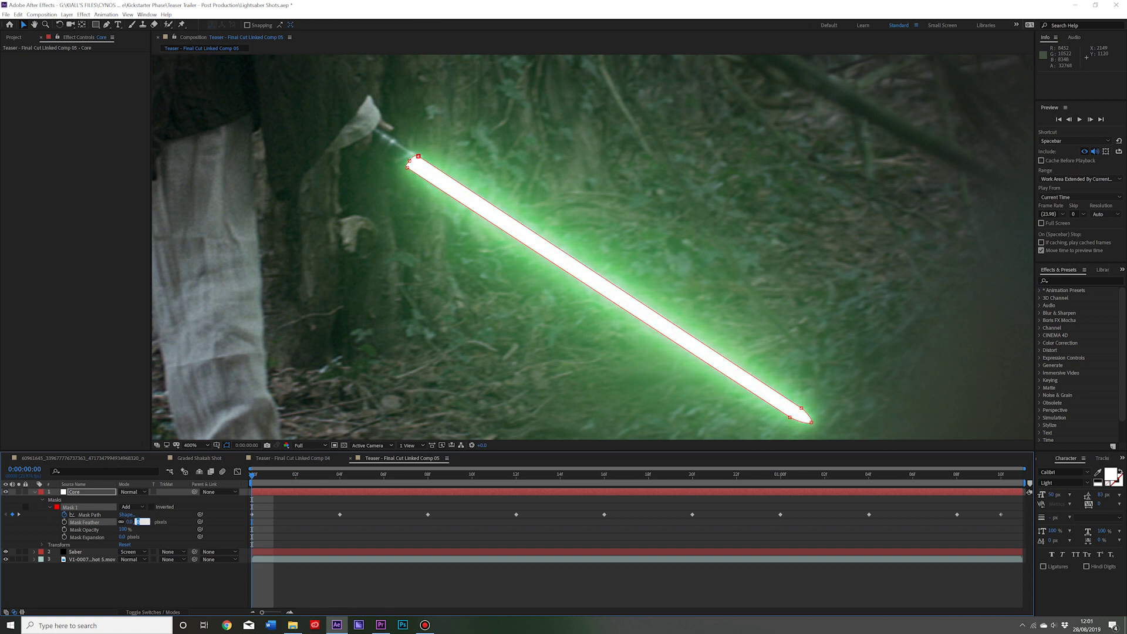
pyautogui.write('5')
pyautogui.press('Return')
pyautogui.click(141, 584)
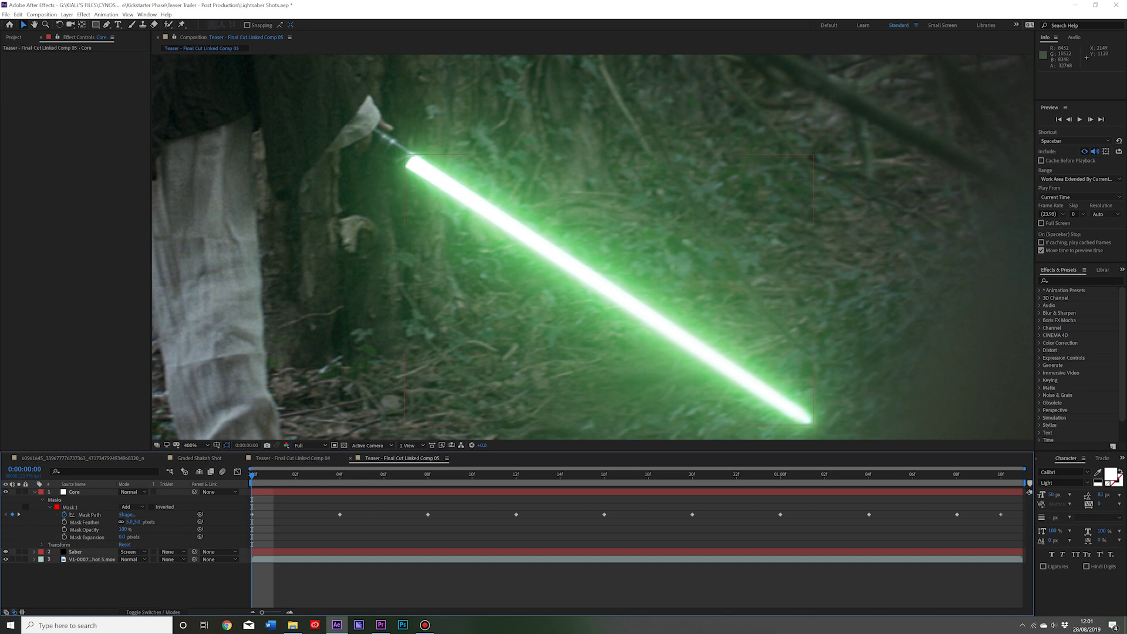
# Set the Core mask's Mask Feather to 3 pixels and collapse the layer's properties.
pyautogui.click(137, 521)
pyautogui.write('3')
pyautogui.press('Return')
pyautogui.click(35, 491)
pyautogui.click(197, 446)
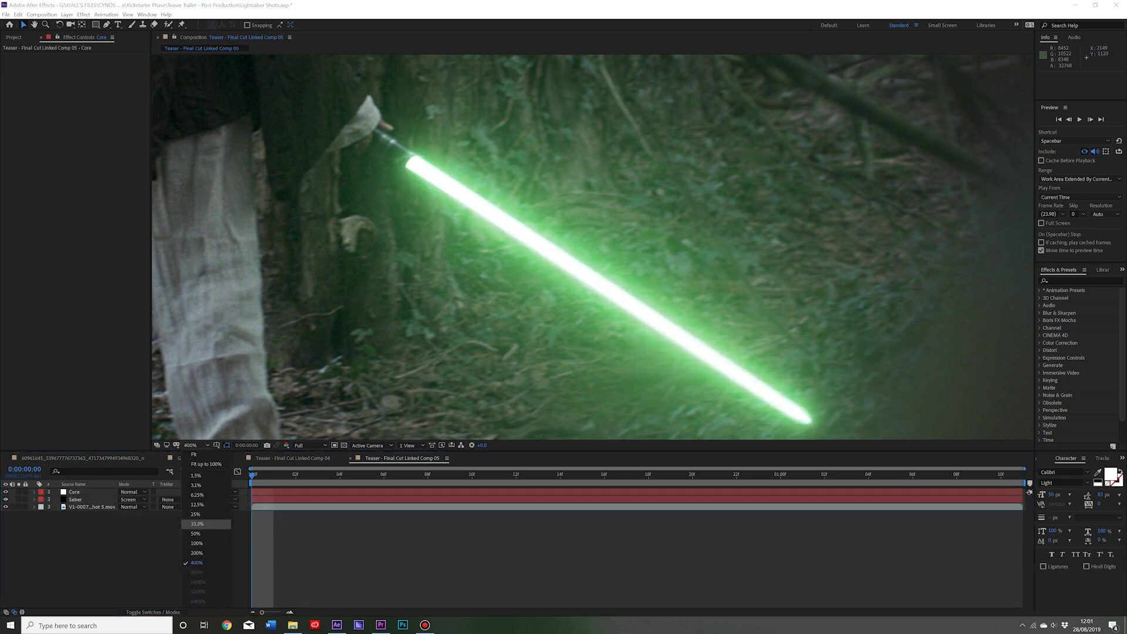
pyautogui.click(206, 524)
pyautogui.click(196, 445)
pyautogui.click(196, 456)
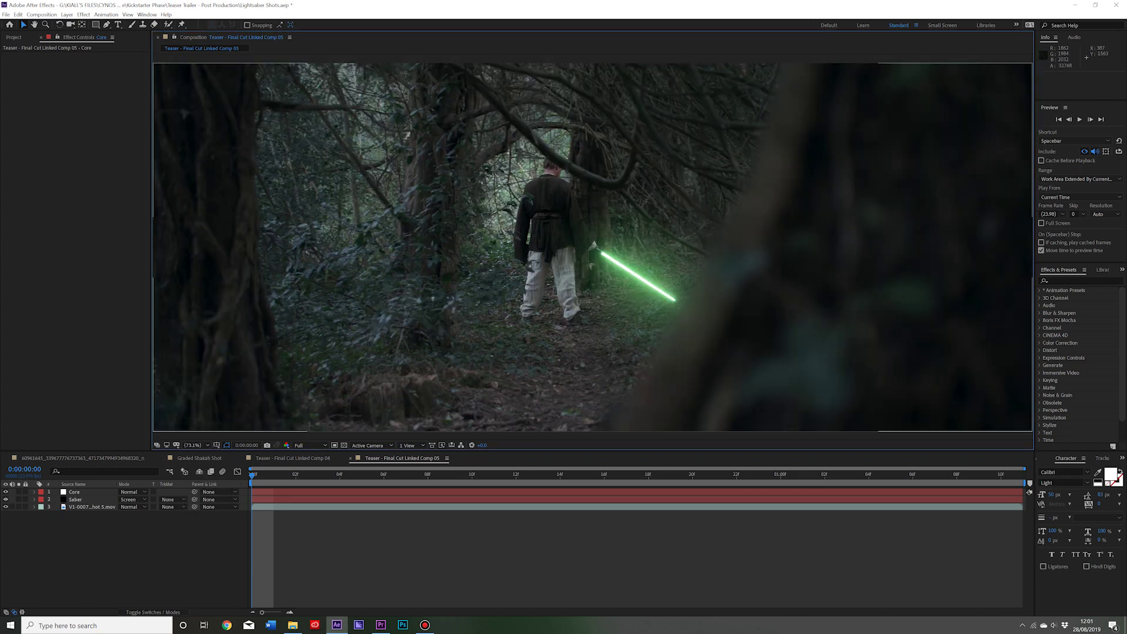
# Compare the Saber layer's Glow Intensity at 50% and 60% by undoing and redoing the change, leaving it at 50%.
pyautogui.click(76, 500)
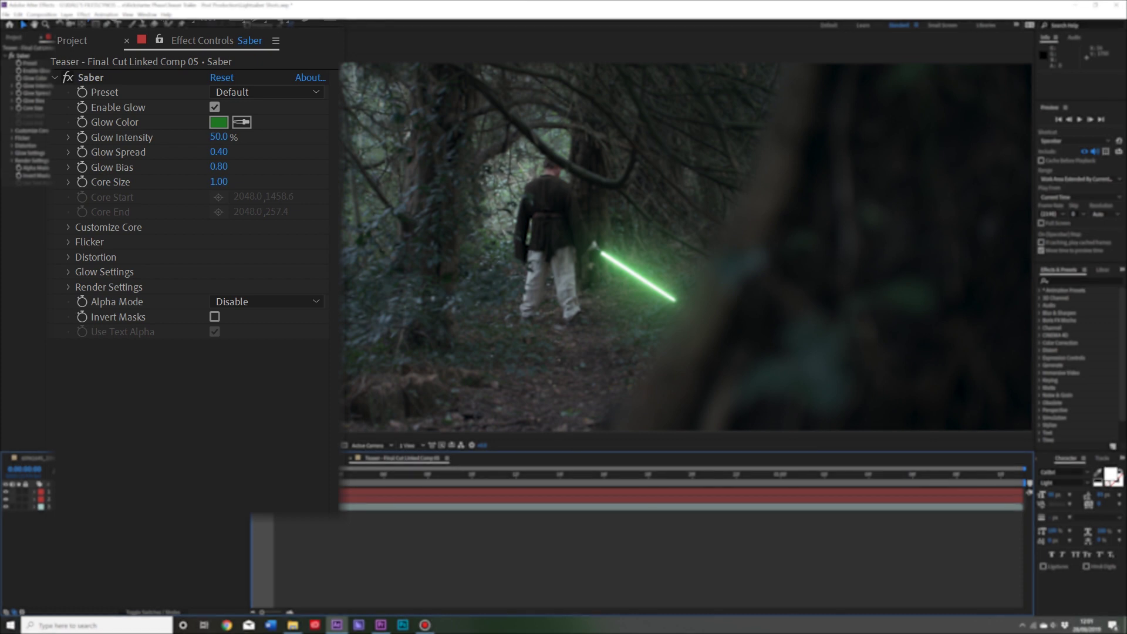
pyautogui.hotkey('ctrl', 'z')
pyautogui.hotkey('ctrl', 'z')
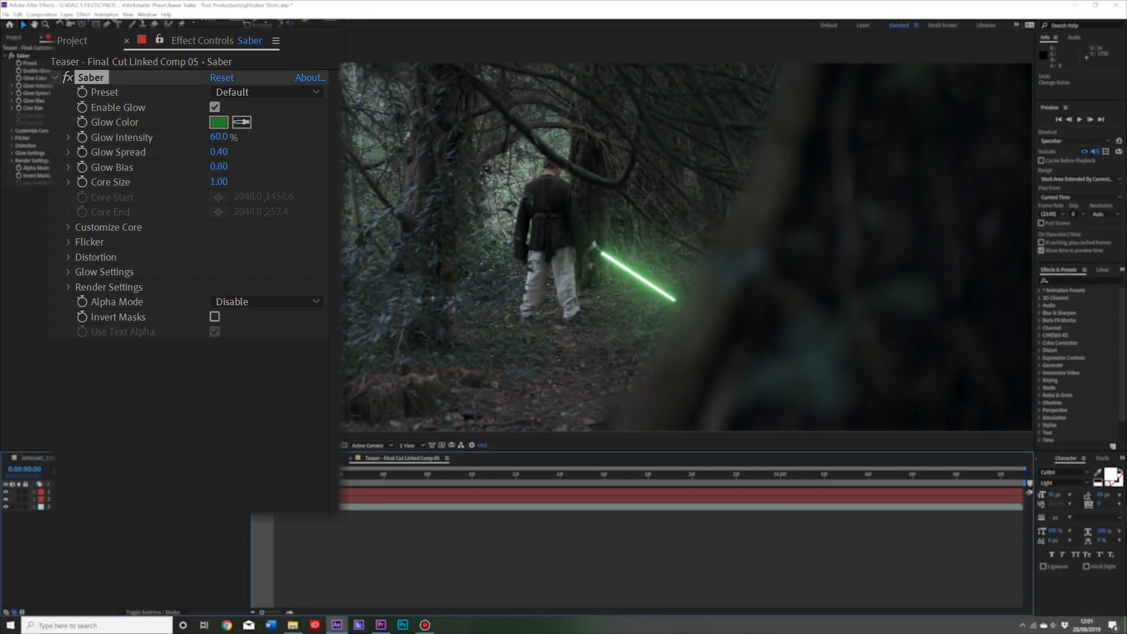
pyautogui.hotkey('ctrl', 'shift', 'z')
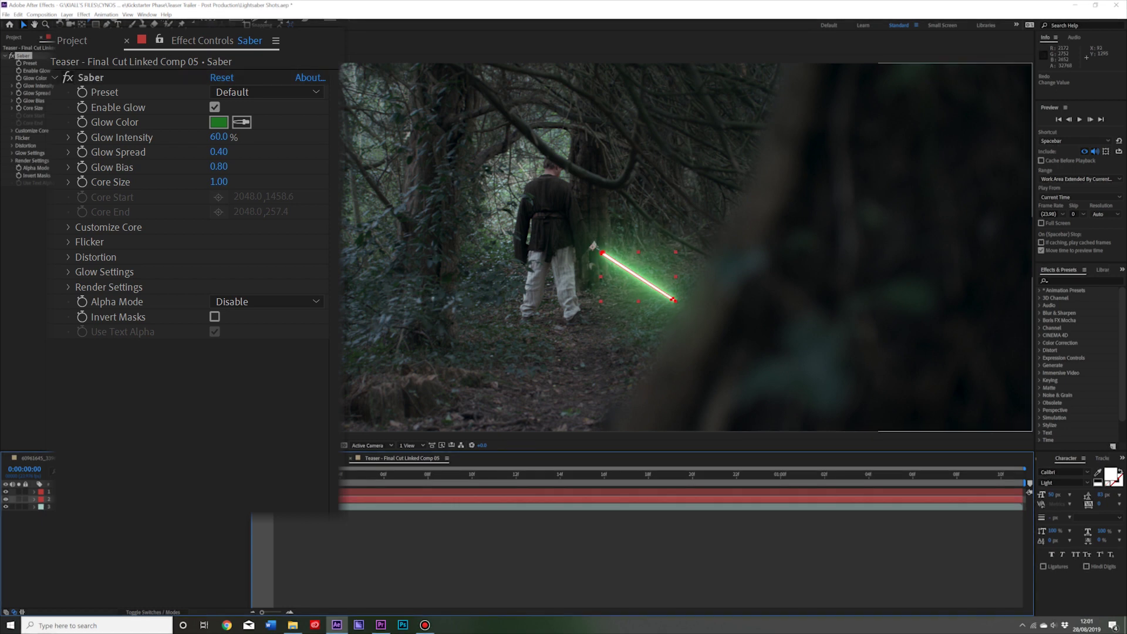
pyautogui.click(144, 542)
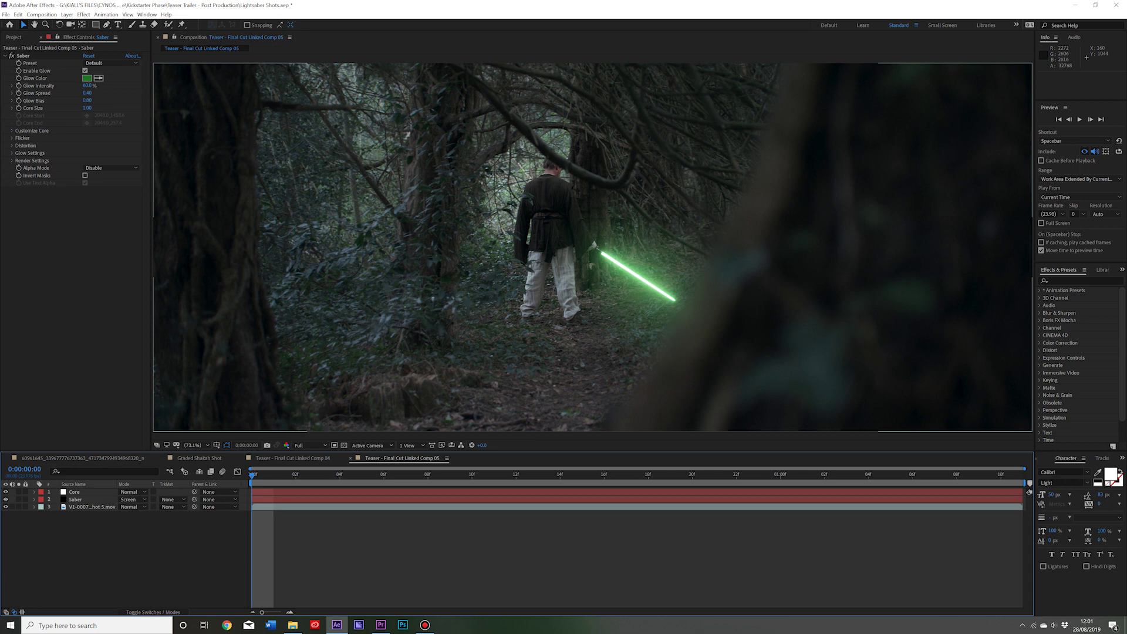
pyautogui.hotkey('ctrl', 'z')
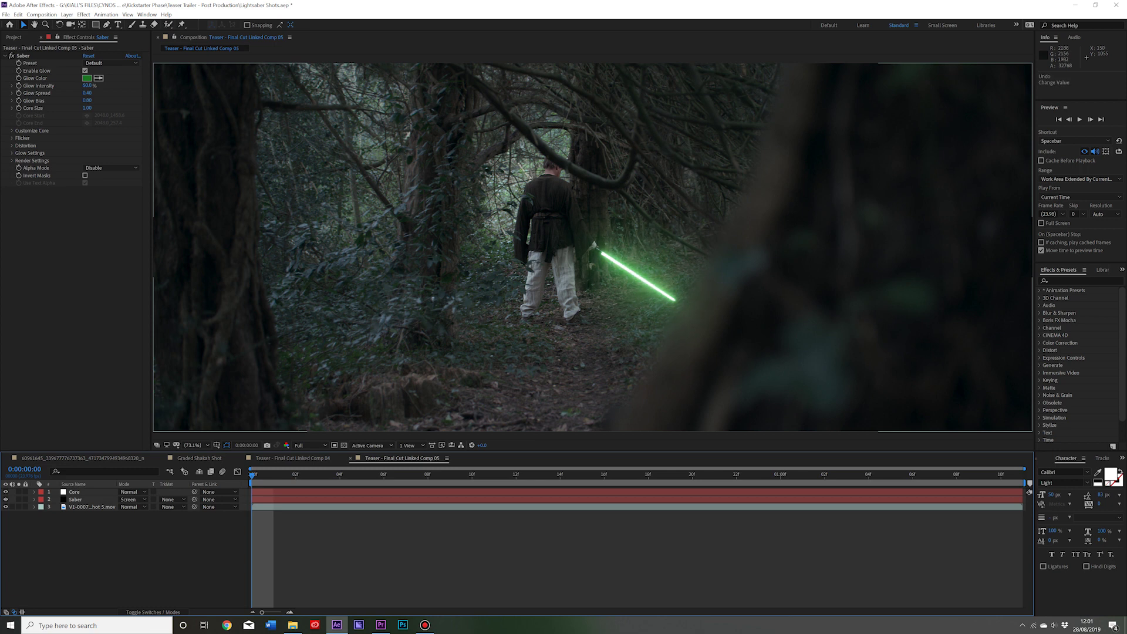